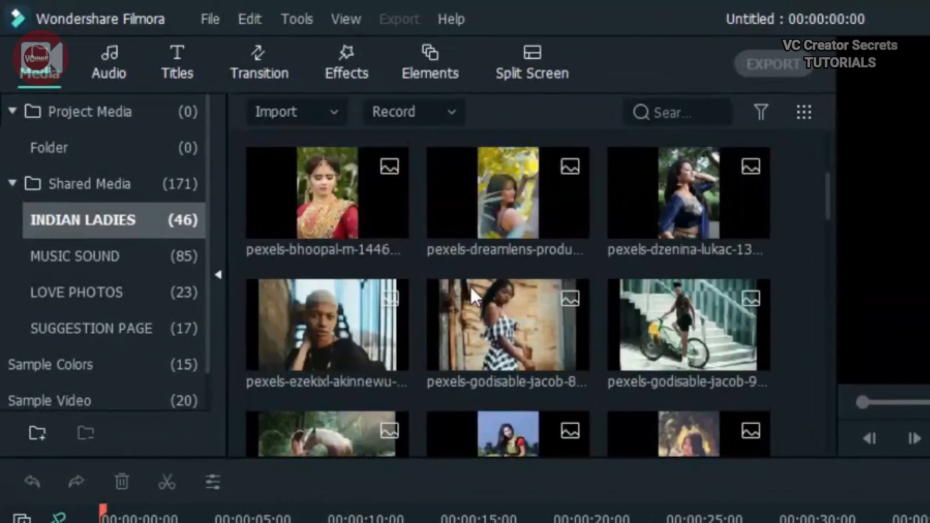
# - Open the Pan & Zoom settings for the beach background image clip and set the ratio to 16:9
pyautogui.moveTo(324, 310); pyautogui.dragTo(457, 316)
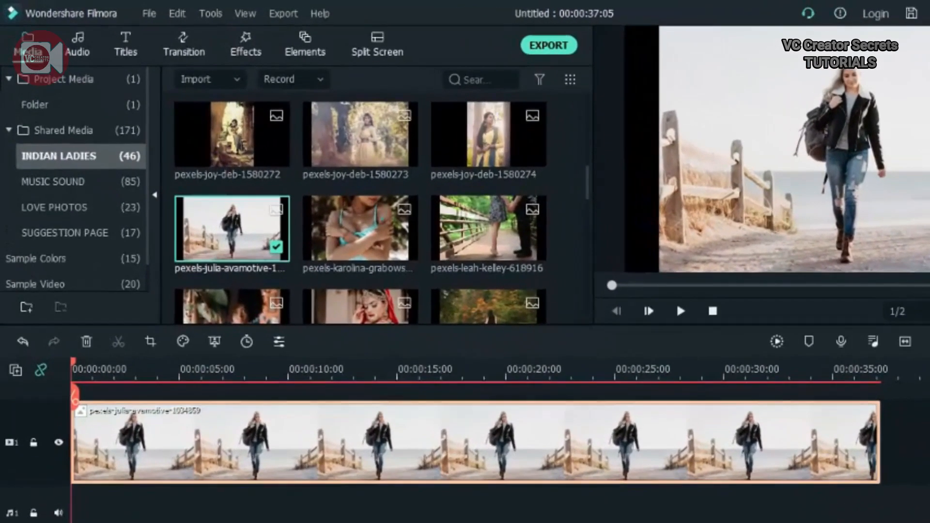
pyautogui.rightClick(335, 466)
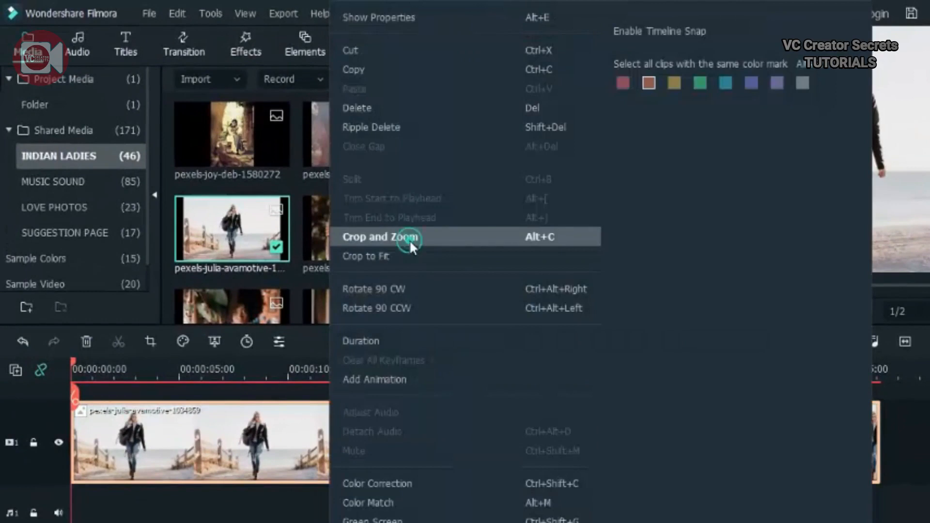
pyautogui.click(409, 240)
pyautogui.click(297, 42)
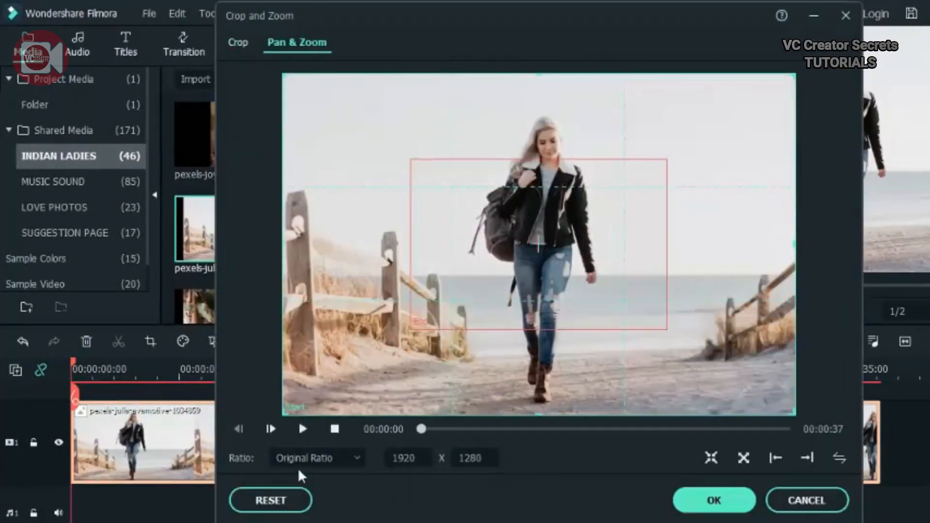
pyautogui.click(315, 457)
pyautogui.click(288, 327)
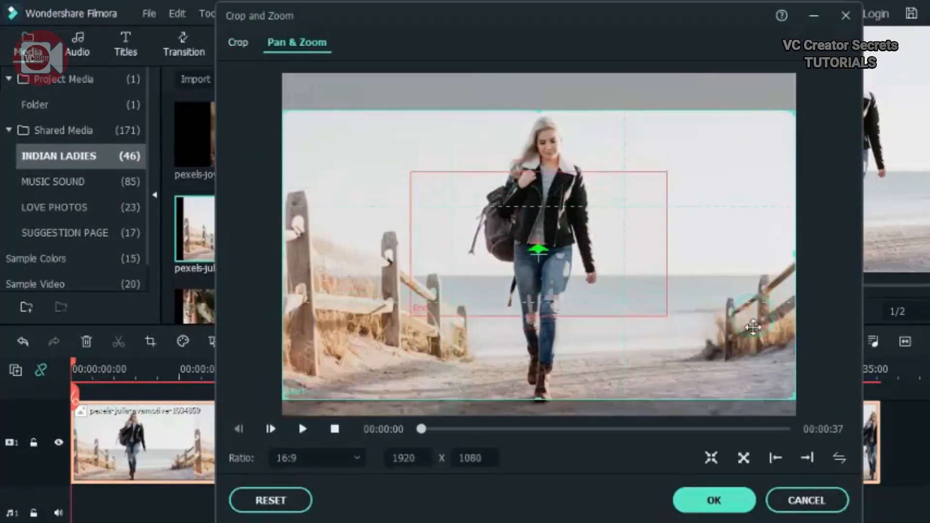
# - Enlarge the background's end frame to about 1635 x 920 around the walking woman and apply the pan and zoom
pyautogui.click(653, 273)
pyautogui.moveTo(666, 314); pyautogui.dragTo(771, 374)
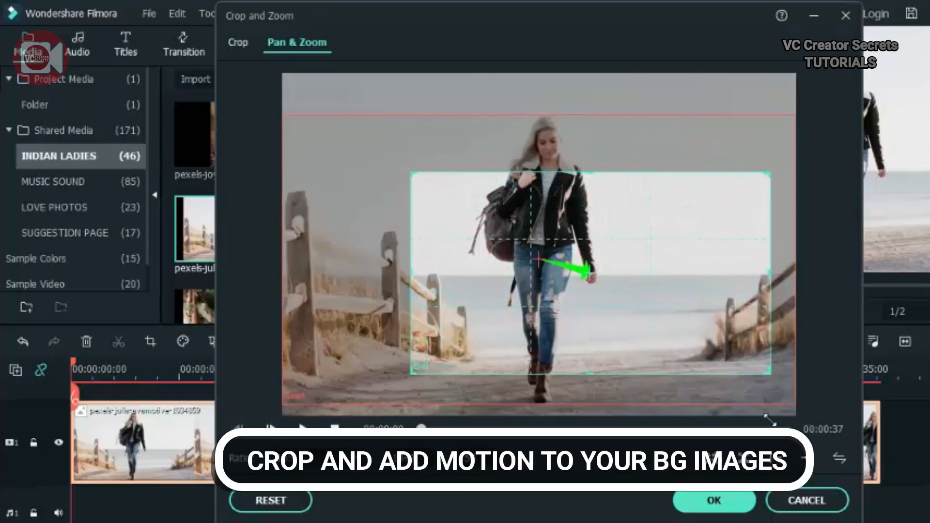
pyautogui.moveTo(412, 174); pyautogui.dragTo(334, 131)
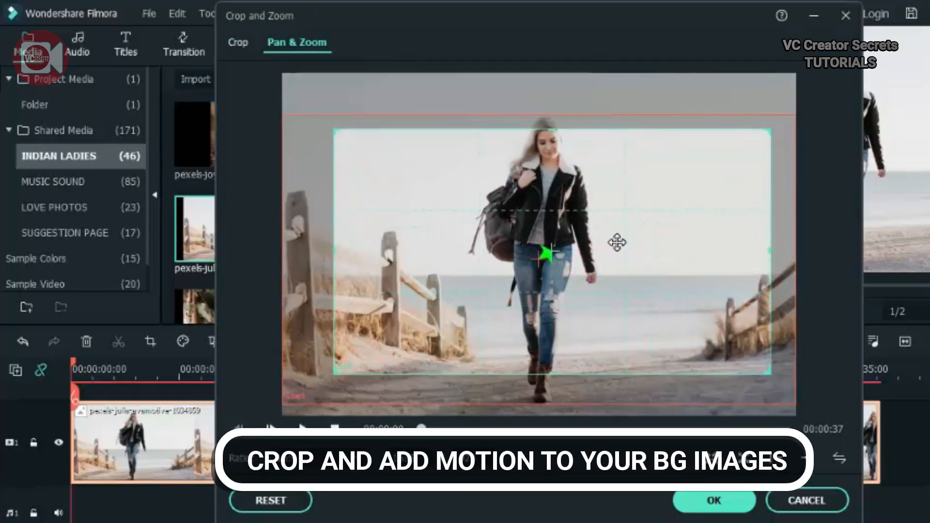
pyautogui.moveTo(617, 242); pyautogui.dragTo(604, 248)
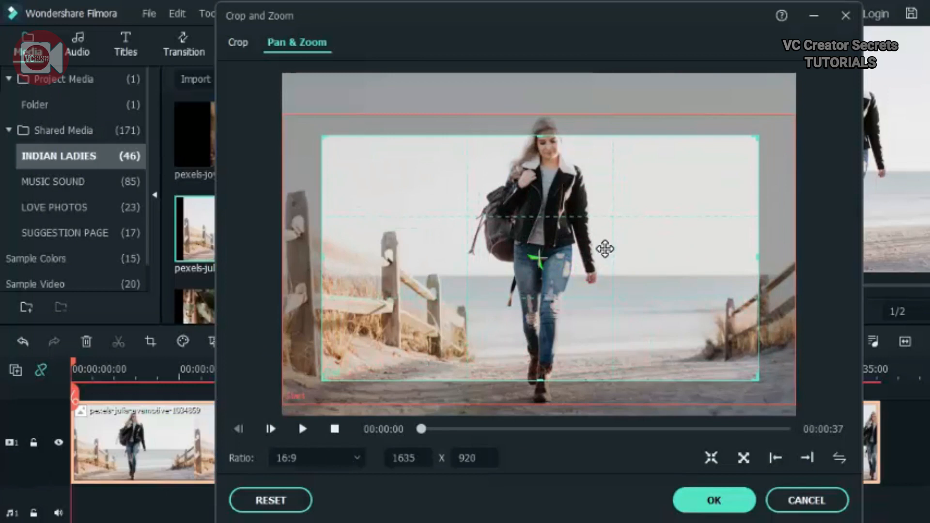
pyautogui.click(714, 500)
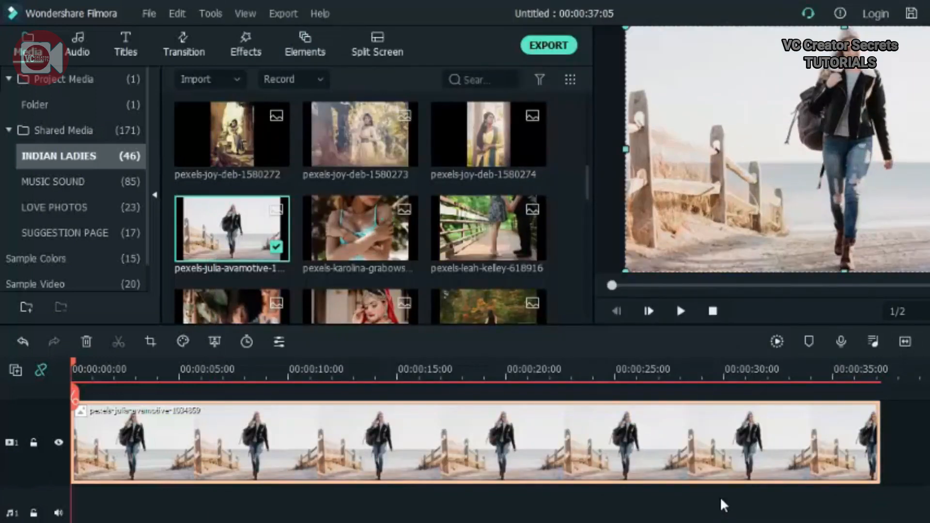
# - Search the effects for "SQ" and apply Square Blur to the background image clip
pyautogui.click(246, 45)
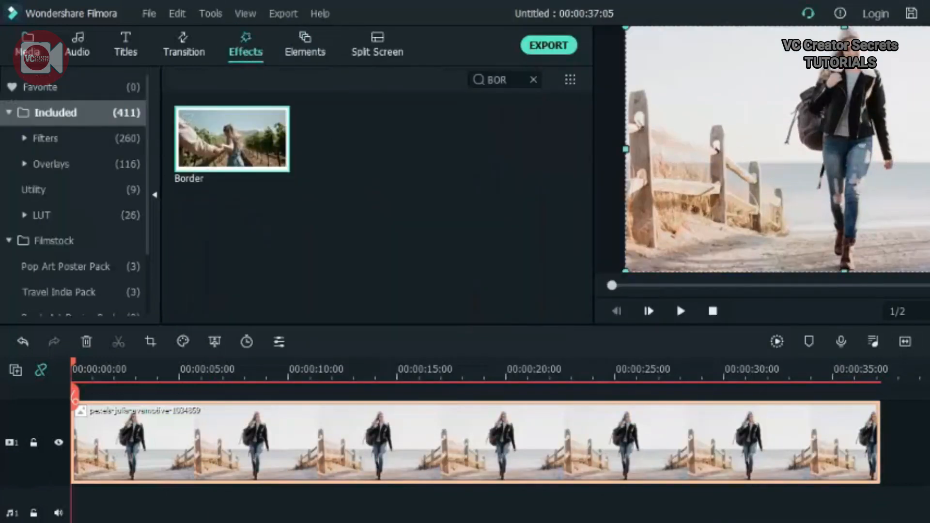
pyautogui.press('BackSpace')
pyautogui.press('BackSpace')
pyautogui.press('BackSpace')
pyautogui.write('SQ')
pyautogui.moveTo(288, 134); pyautogui.dragTo(208, 412)
# - Set the Square Blur's Alpha to 70 on the background clip and apply it
pyautogui.doubleClick(222, 449)
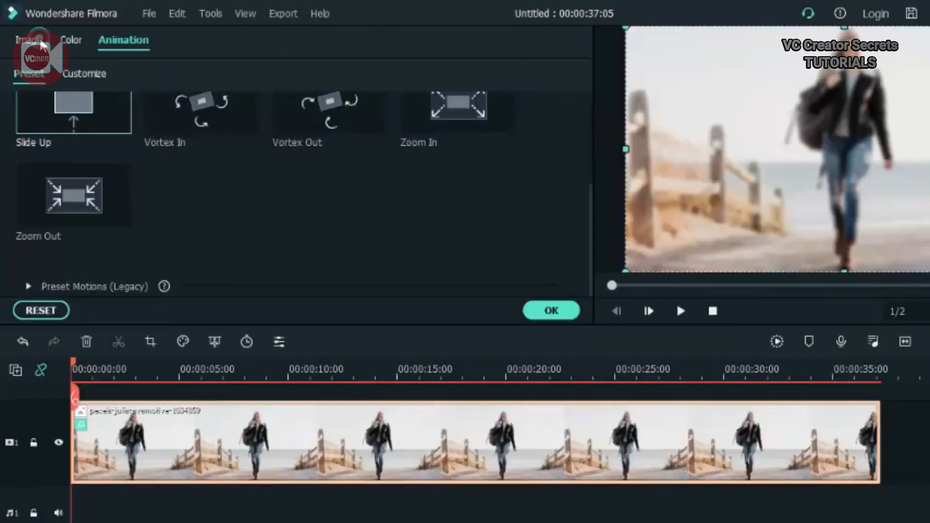
pyautogui.click(41, 43)
pyautogui.click(21, 262)
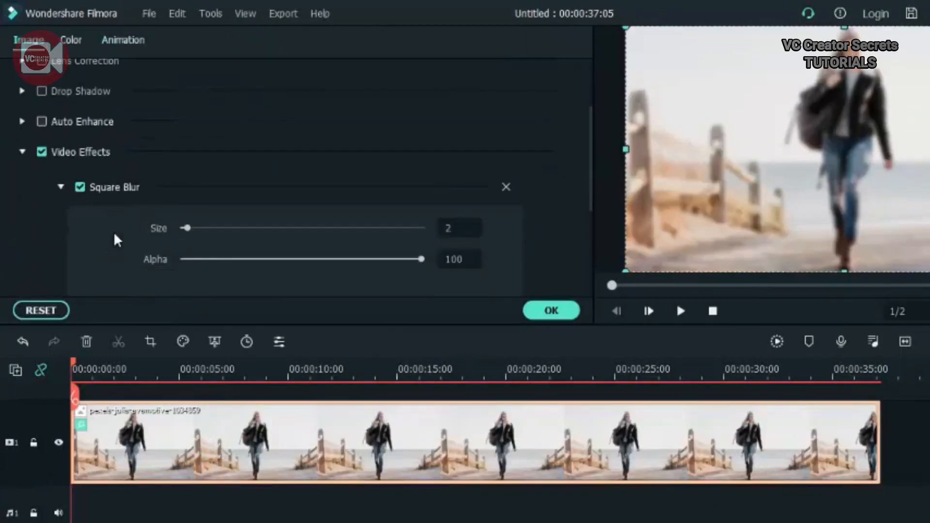
pyautogui.doubleClick(453, 259)
pyautogui.write('70')
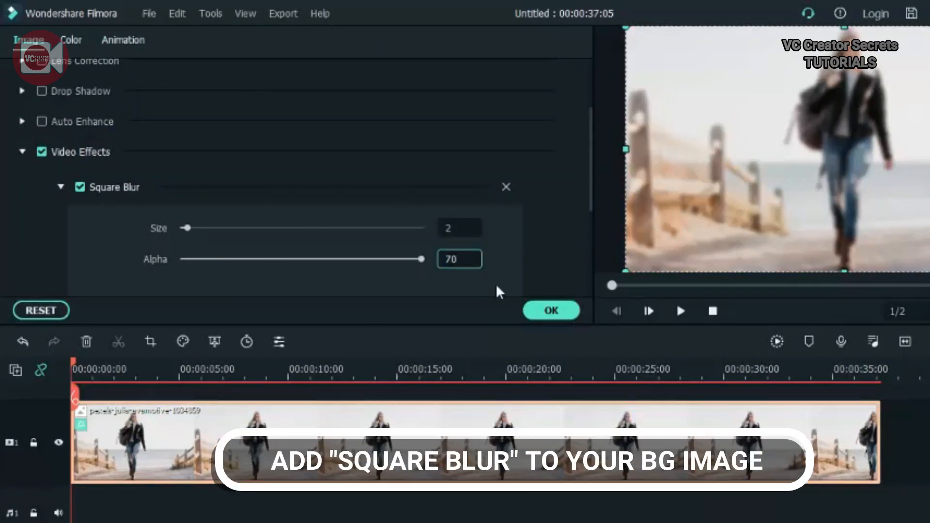
pyautogui.click(543, 310)
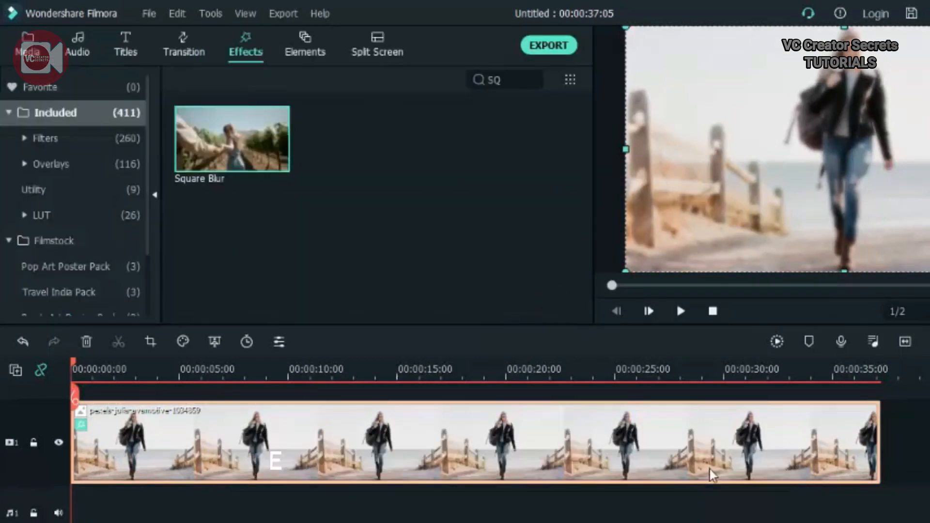
# - Clear the effects search, place the disco-ball portrait on a new track about 1 second in, and preview it
pyautogui.click(531, 79)
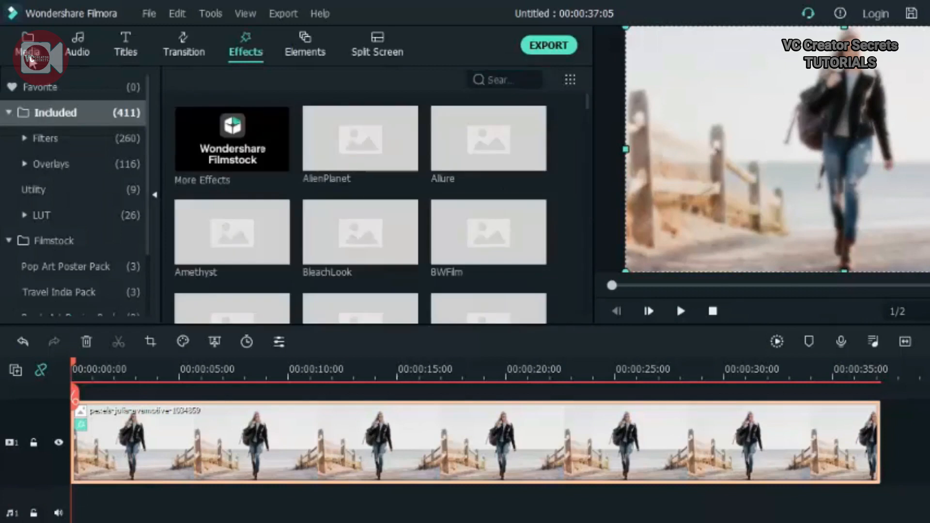
pyautogui.click(28, 54)
pyautogui.scroll(1, 566, 456)
pyautogui.moveTo(237, 136); pyautogui.dragTo(95, 410)
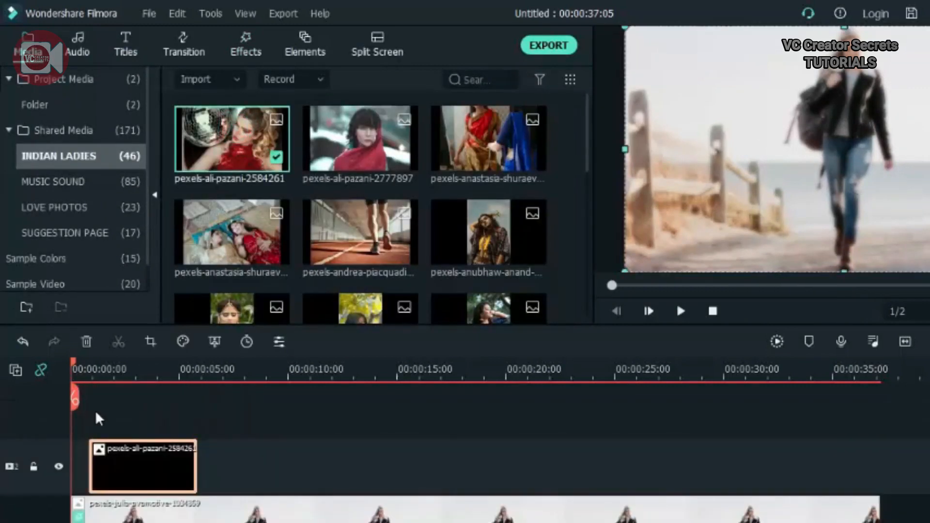
pyautogui.press('space')
pyautogui.press('space')
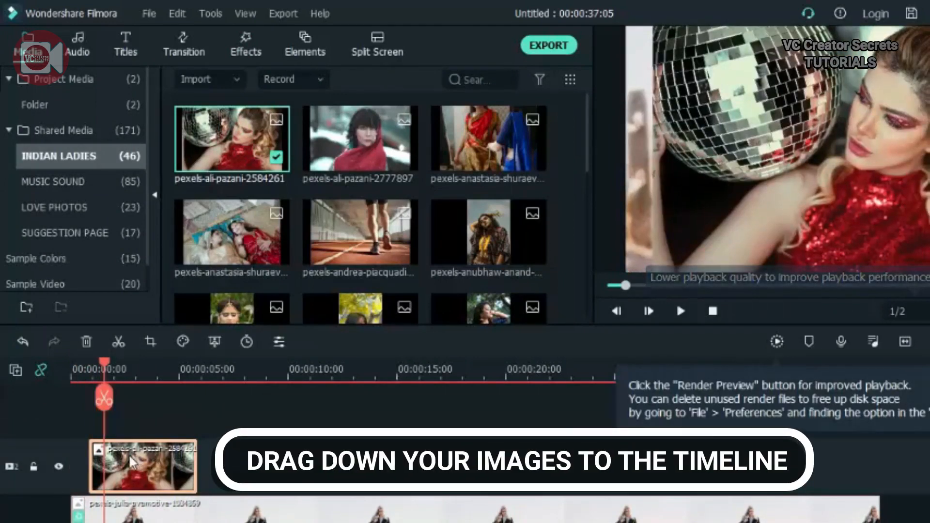
# - Set up a Pan & Zoom motion for the disco-ball portrait with an end frame of about 1694 x 1094
pyautogui.rightClick(137, 465)
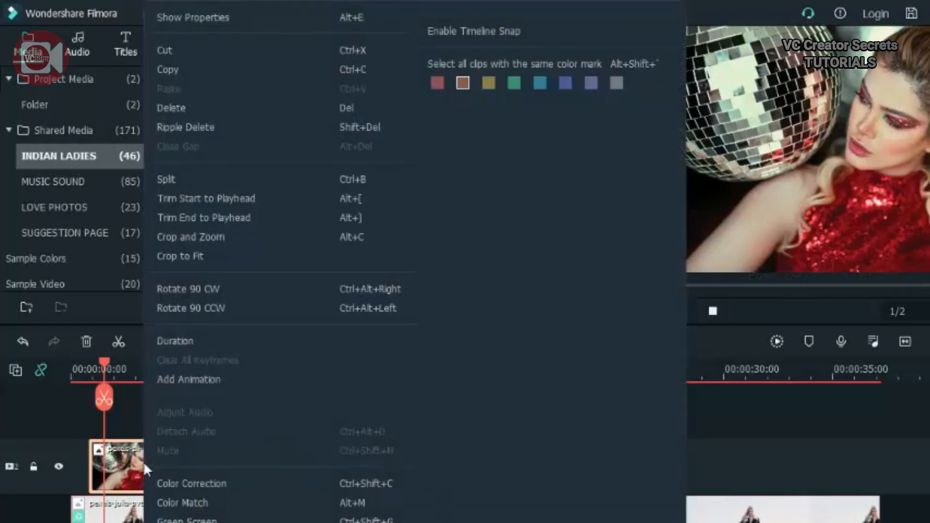
pyautogui.press('Escape')
pyautogui.hotkey('alt', 'c')
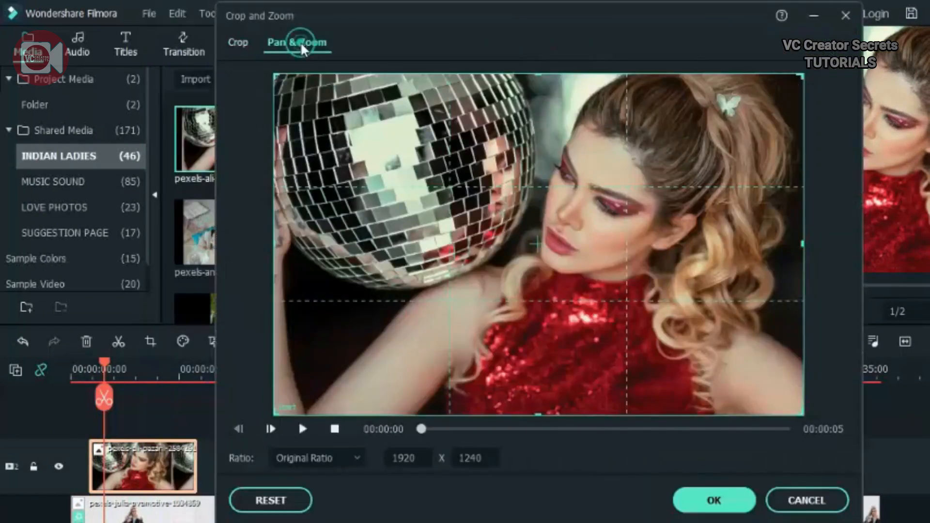
pyautogui.click(296, 42)
pyautogui.click(512, 280)
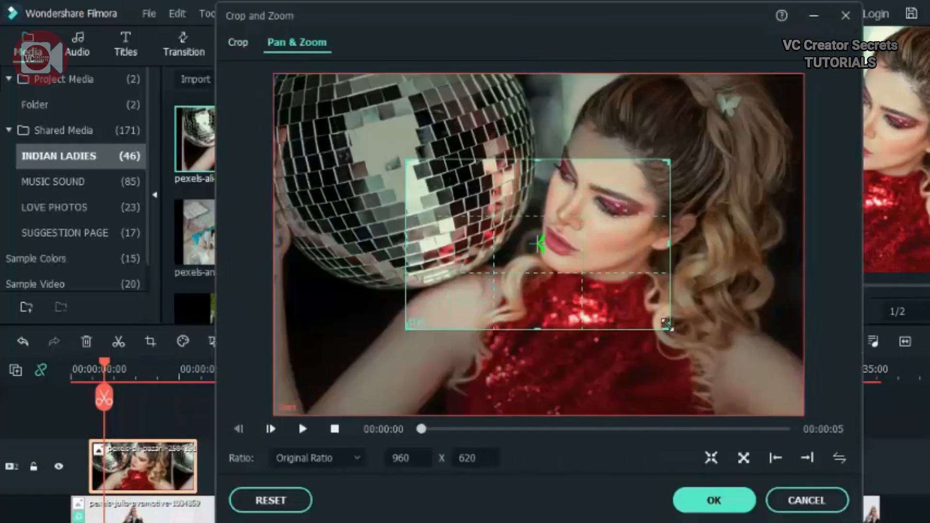
pyautogui.moveTo(667, 333); pyautogui.dragTo(749, 400)
pyautogui.moveTo(633, 323); pyautogui.dragTo(572, 272)
pyautogui.moveTo(693, 333); pyautogui.dragTo(797, 462)
pyautogui.moveTo(723, 342); pyautogui.dragTo(696, 326)
pyautogui.moveTo(774, 382); pyautogui.dragTo(784, 416)
pyautogui.moveTo(637, 329); pyautogui.dragTo(643, 325)
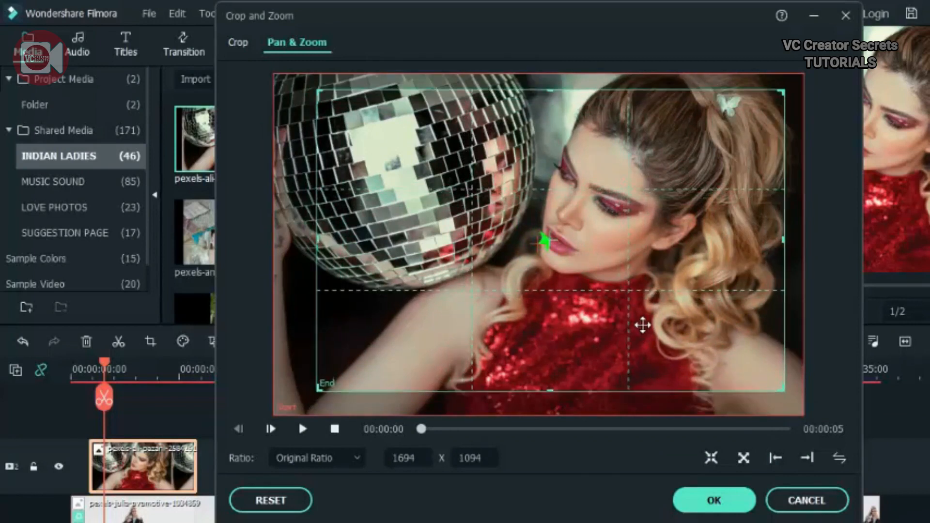
# - Preview and apply the disco-ball portrait's zoom, and extend its clip to the end of the background clip
pyautogui.click(302, 428)
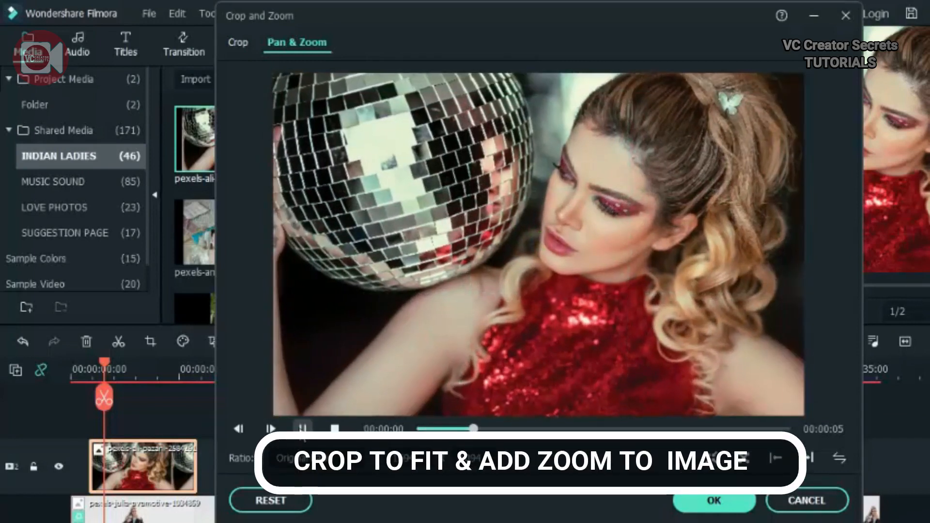
pyautogui.click(714, 501)
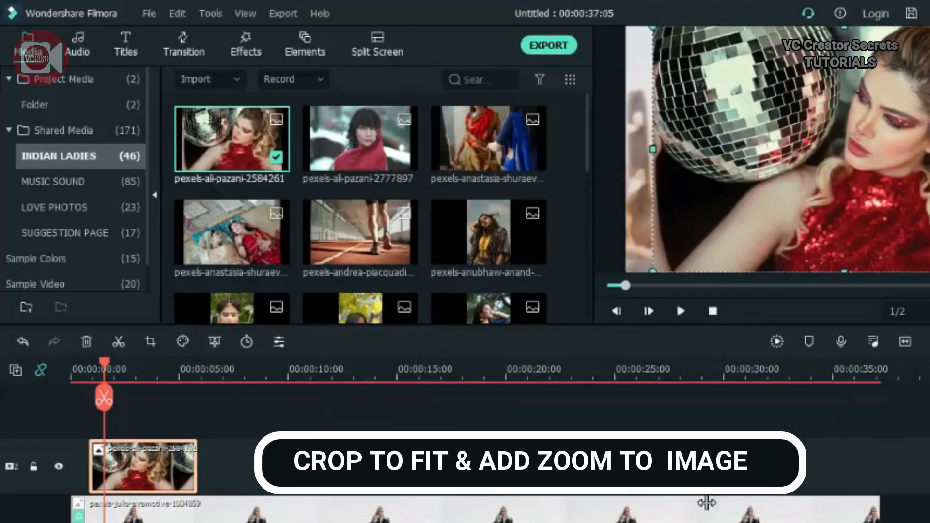
pyautogui.moveTo(195, 468); pyautogui.dragTo(879, 492)
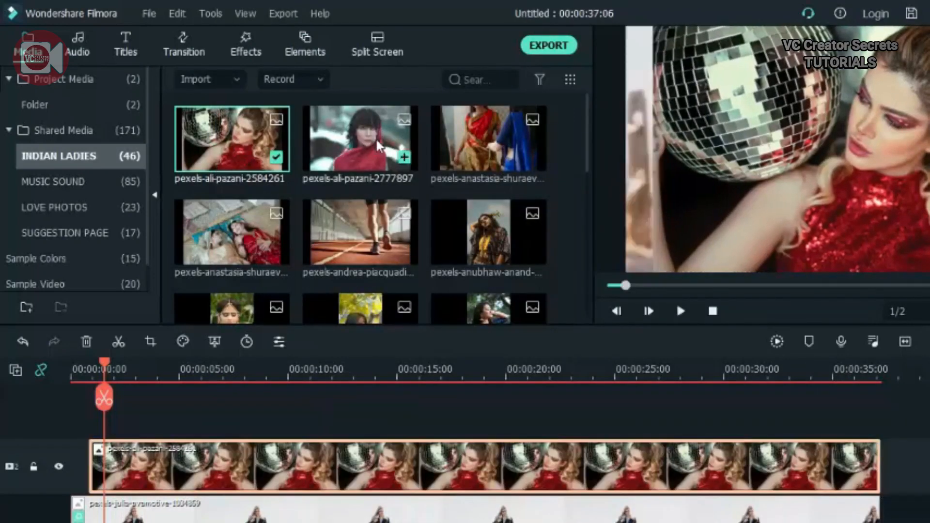
# - Place the red-shawl portrait on a new track about 3 seconds in and open its Pan & Zoom settings
pyautogui.moveTo(359, 138); pyautogui.dragTo(140, 436)
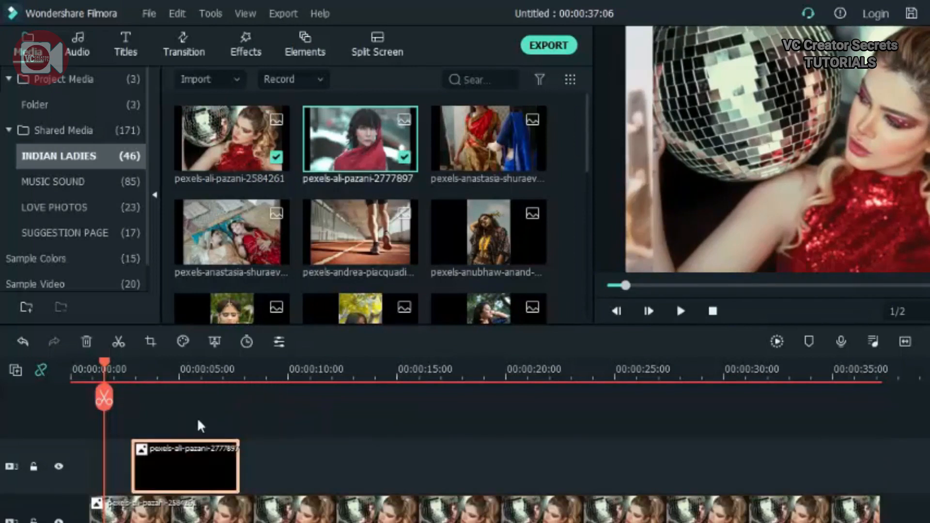
pyautogui.rightClick(202, 471)
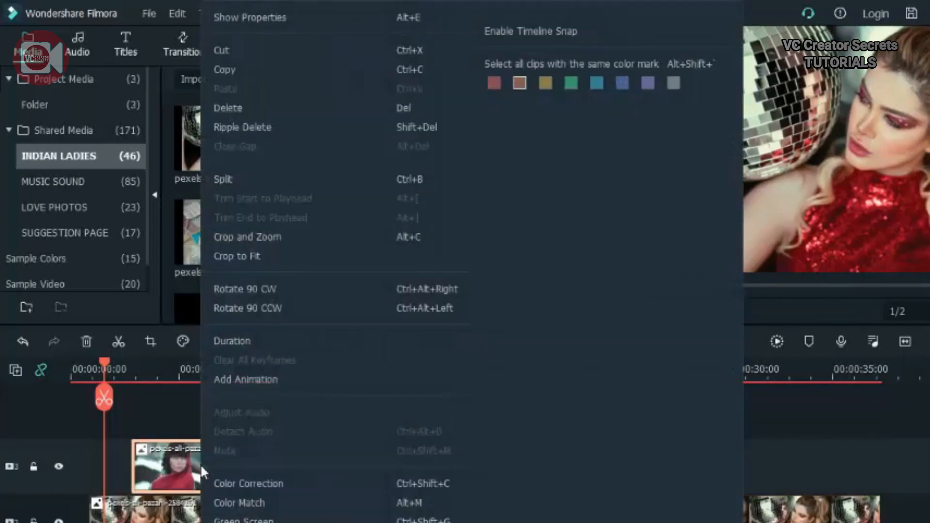
pyautogui.click(261, 237)
pyautogui.click(293, 43)
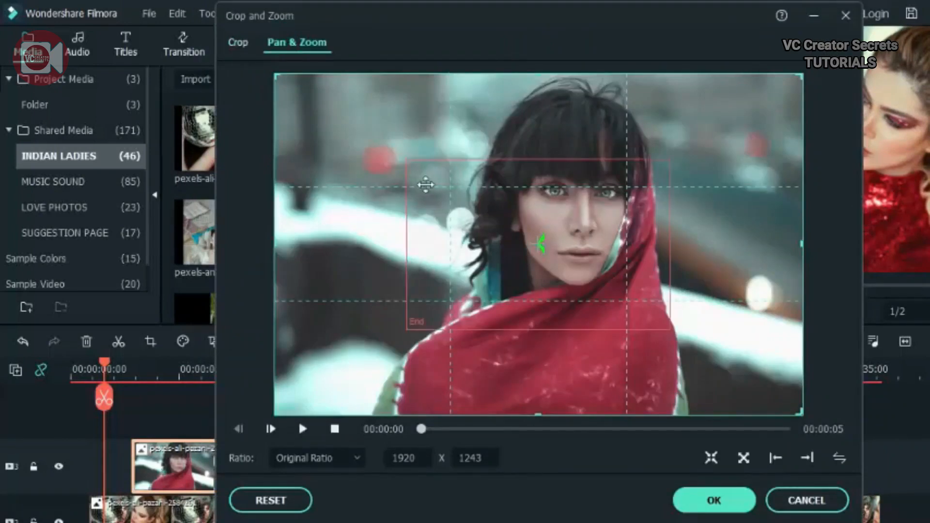
# - Apply a zoom ending at about 1629 x 1055 to the red-shawl portrait and extend its clip to the background's end
pyautogui.moveTo(409, 319); pyautogui.dragTo(332, 356)
pyautogui.moveTo(669, 161); pyautogui.dragTo(770, 95)
pyautogui.moveTo(678, 232); pyautogui.dragTo(668, 241)
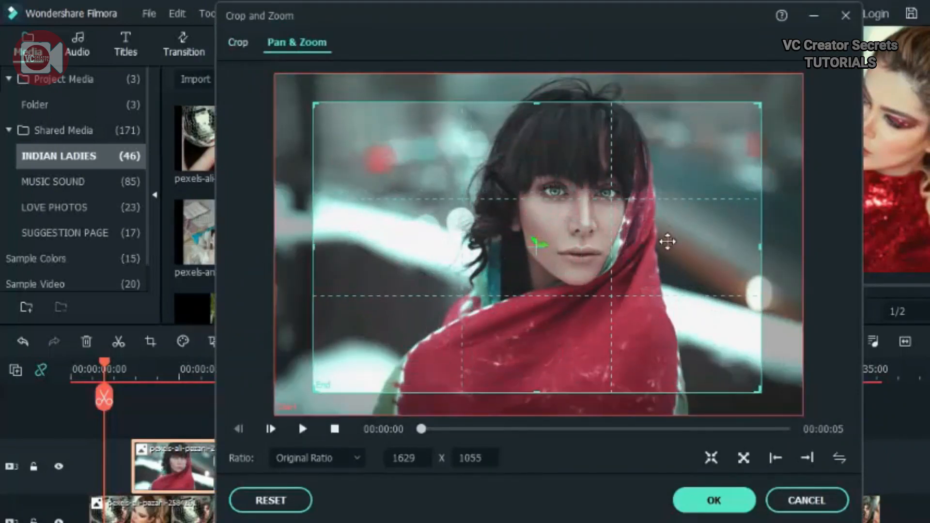
pyautogui.click(706, 502)
pyautogui.moveTo(250, 469); pyautogui.dragTo(882, 478)
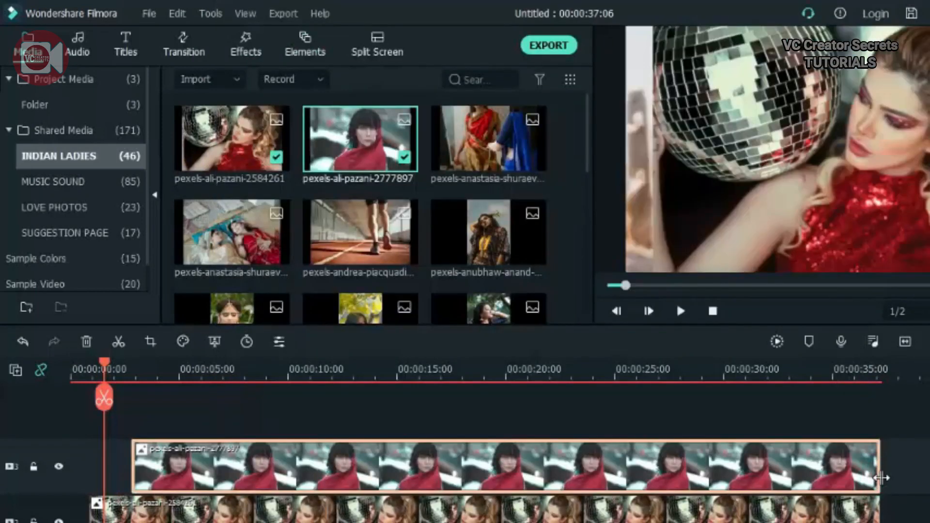
# - Move the playhead to about 5 seconds and place the portrait with short blond hair on a new track there
pyautogui.moveTo(101, 361); pyautogui.dragTo(185, 373)
pyautogui.moveTo(242, 214); pyautogui.dragTo(286, 229)
pyautogui.scroll(-4, 290, 235)
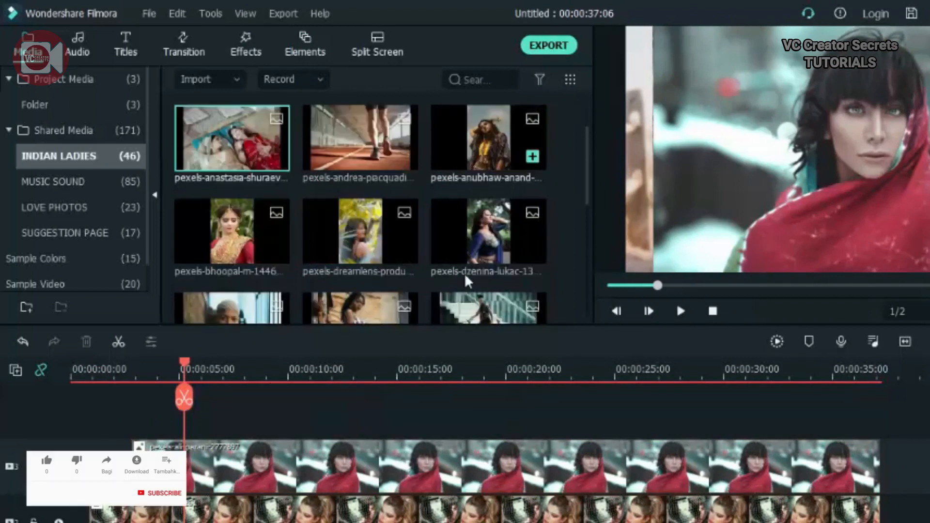
pyautogui.scroll(2, 297, 137)
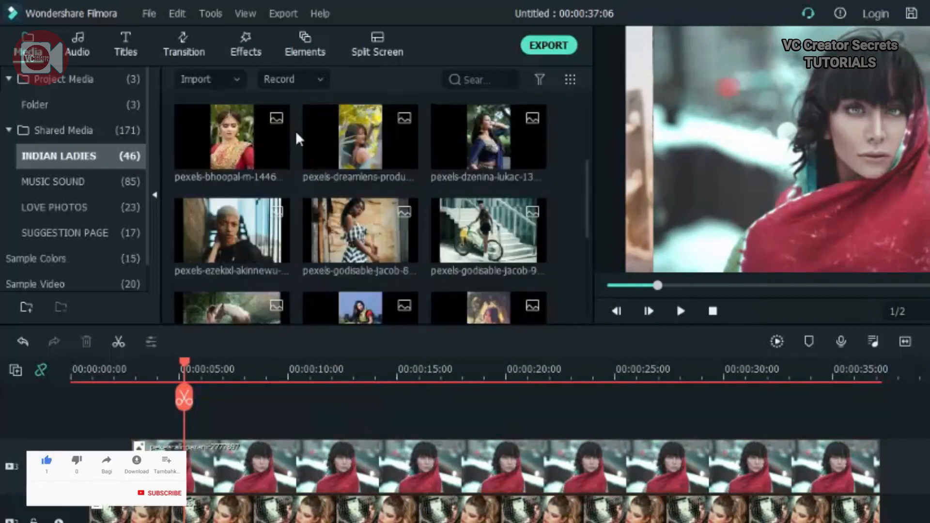
pyautogui.scroll(-1, 296, 130)
pyautogui.moveTo(250, 124); pyautogui.dragTo(252, 462)
# - Apply a Pan & Zoom motion to the short-blond-hair portrait, enlarging its end frame to nearly the full image
pyautogui.rightClick(252, 462)
pyautogui.click(318, 233)
pyautogui.click(305, 44)
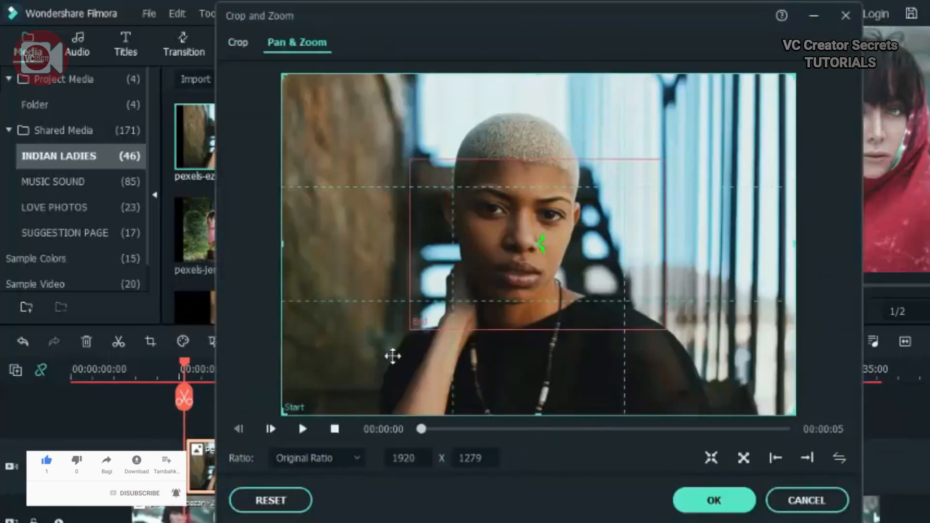
pyautogui.click(505, 292)
pyautogui.moveTo(413, 326); pyautogui.dragTo(316, 411)
pyautogui.moveTo(663, 170); pyautogui.dragTo(766, 92)
pyautogui.click(711, 458)
pyautogui.click(714, 500)
# - Extend the short-blond-hair portrait clip to the end of the background clip and play the timeline from the start
pyautogui.moveTo(297, 462); pyautogui.dragTo(875, 465)
pyautogui.moveTo(183, 361); pyautogui.dragTo(46, 399)
pyautogui.press('space')
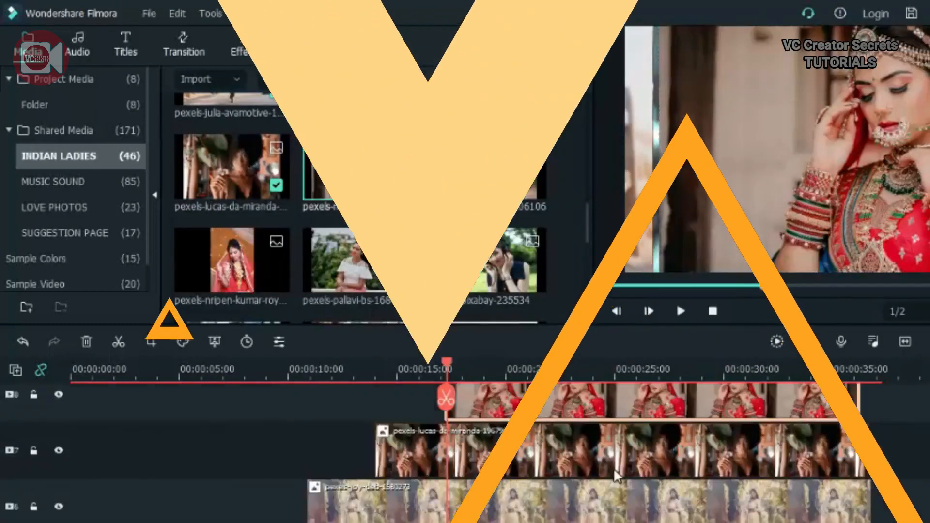
# - Set the scale of the disco-ball portrait clip to 80% with the playhead parked over it
pyautogui.scroll(-5, 616, 476)
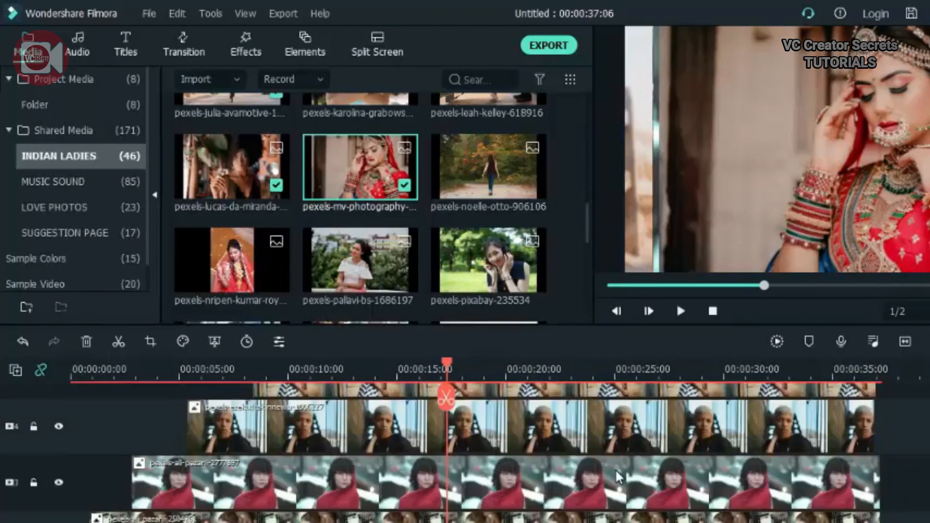
pyautogui.click(124, 449)
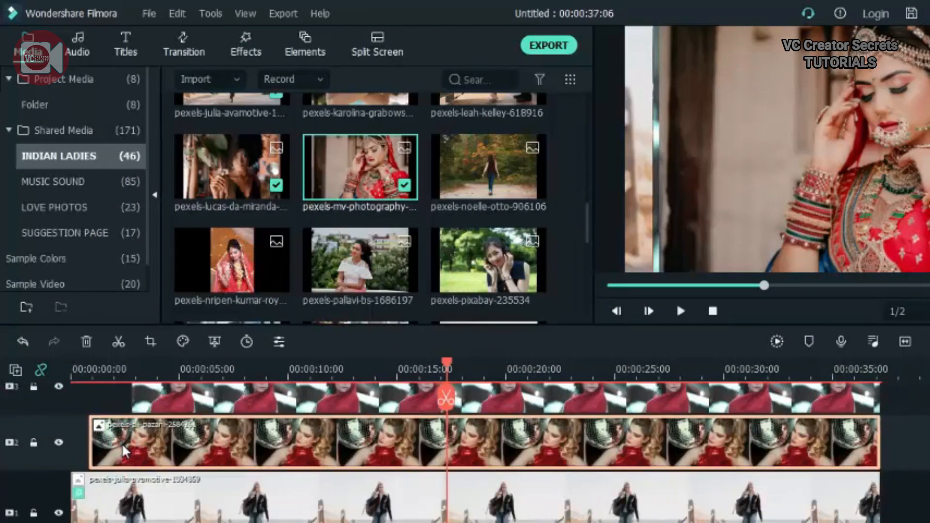
pyautogui.doubleClick(123, 446)
pyautogui.click(21, 79)
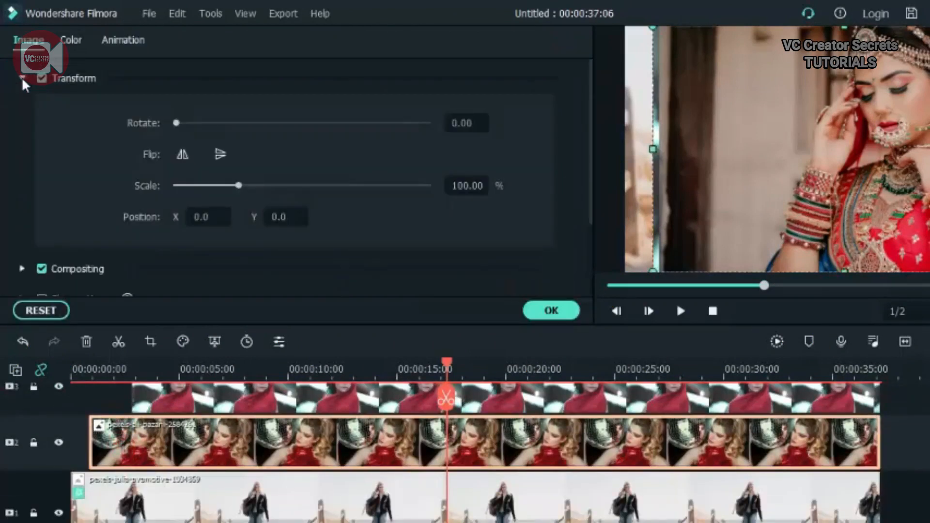
pyautogui.click(113, 371)
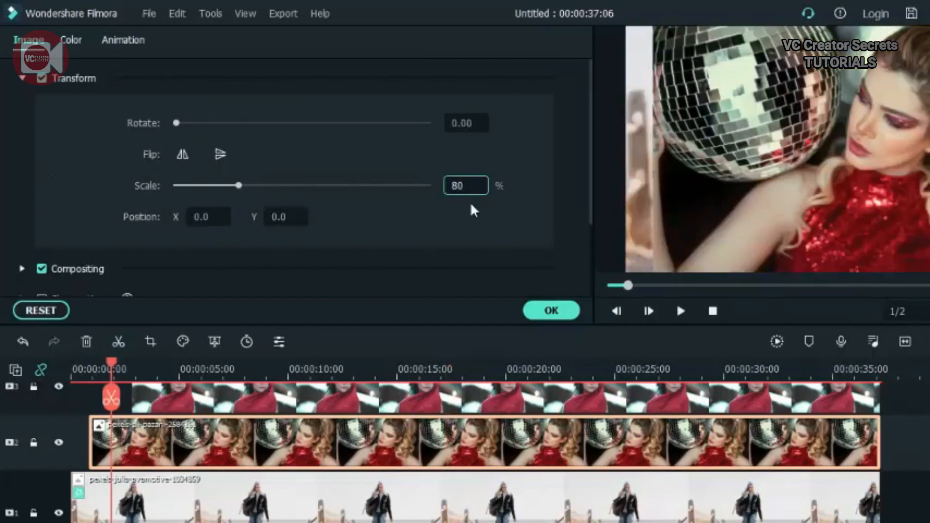
pyautogui.write('80')
pyautogui.press('Return')
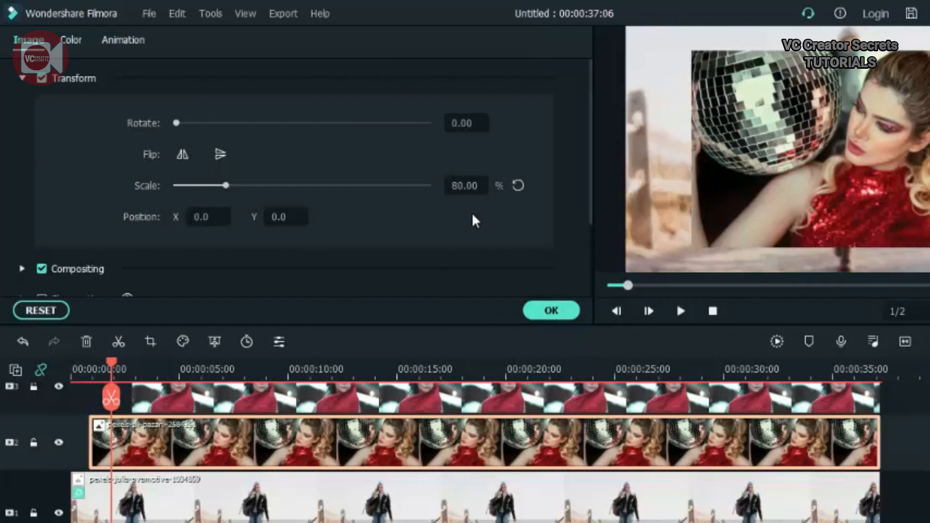
pyautogui.click(550, 311)
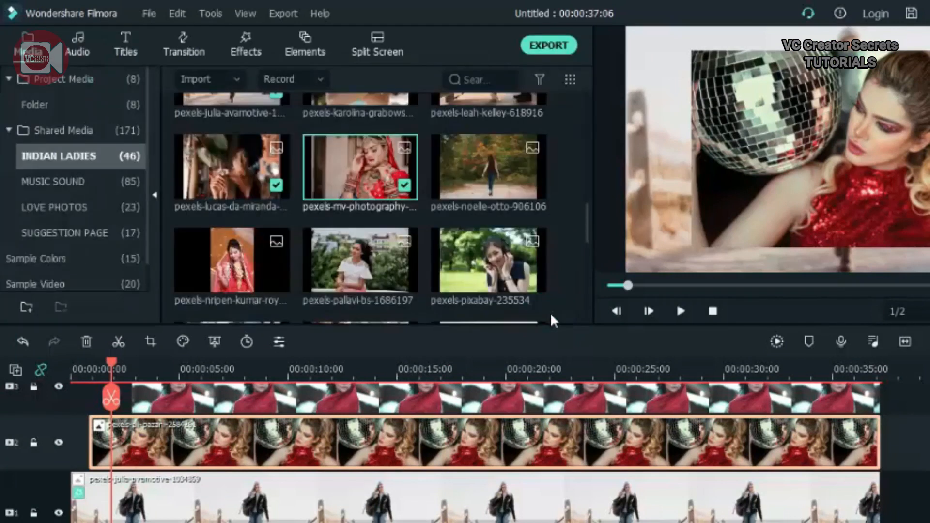
# - Search the effects for "BOR" and apply the Border effect to the disco-ball portrait clip
pyautogui.click(246, 49)
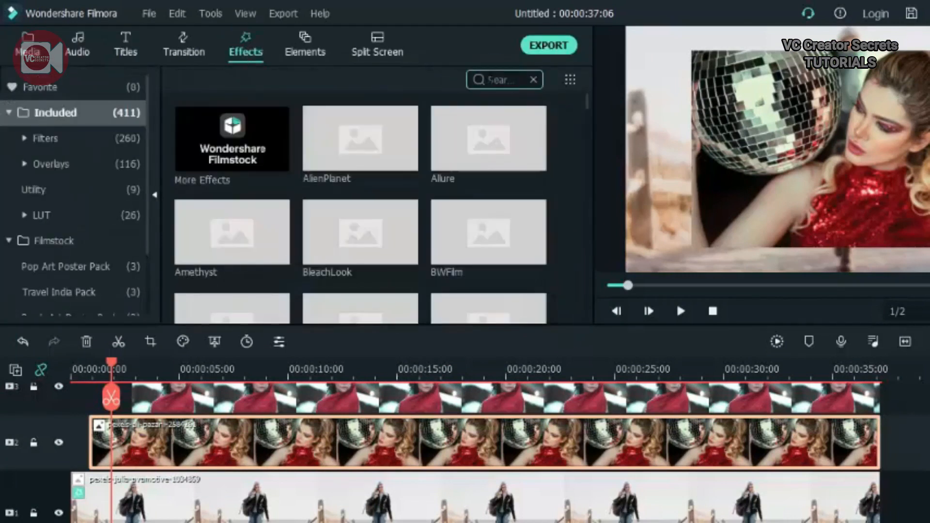
pyautogui.write('BOR')
pyautogui.moveTo(233, 138); pyautogui.dragTo(140, 446)
# - Set the disco-ball portrait's border gradient to start in magenta and end in dark red
pyautogui.doubleClick(158, 430)
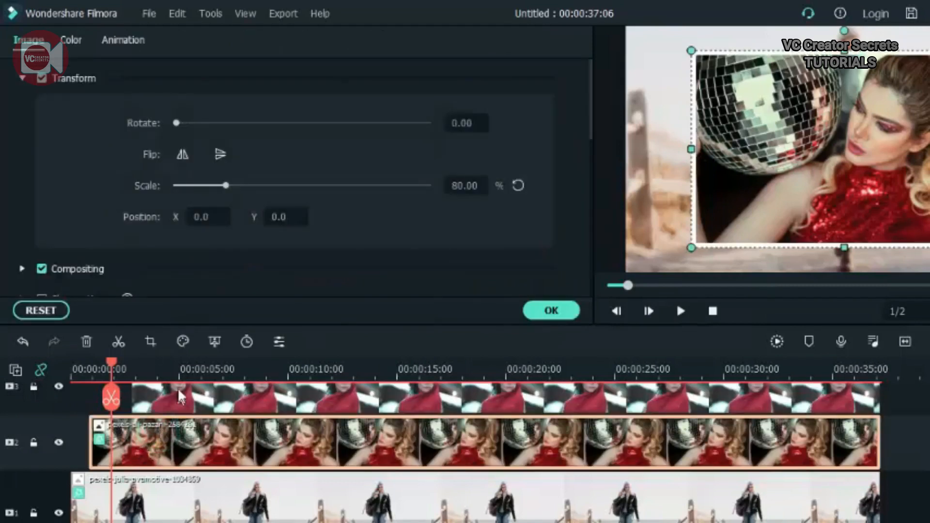
pyautogui.click(21, 78)
pyautogui.scroll(-4, 161, 208)
pyautogui.click(226, 153)
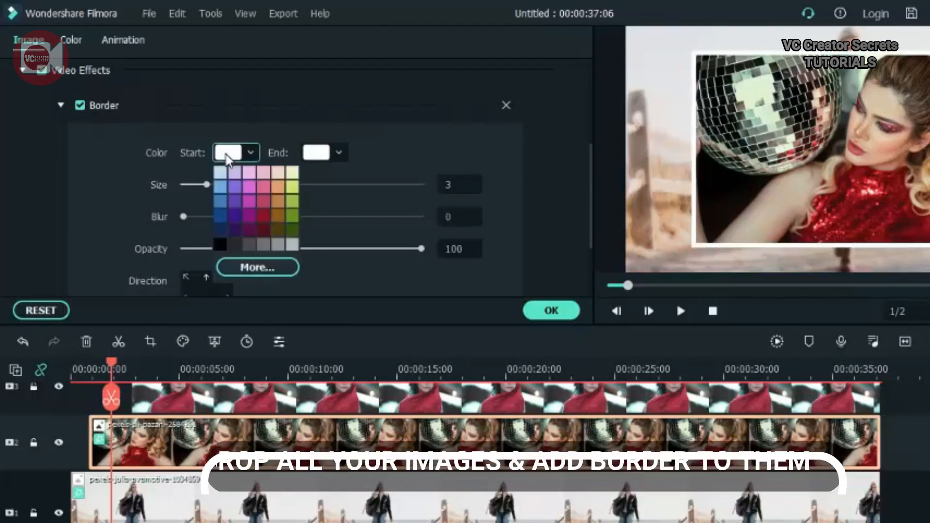
pyautogui.click(246, 197)
pyautogui.click(314, 155)
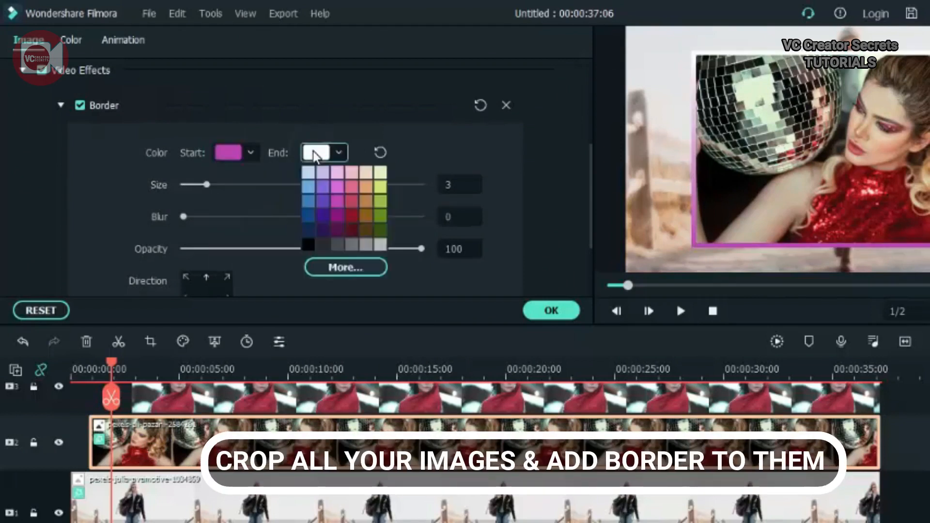
pyautogui.click(353, 229)
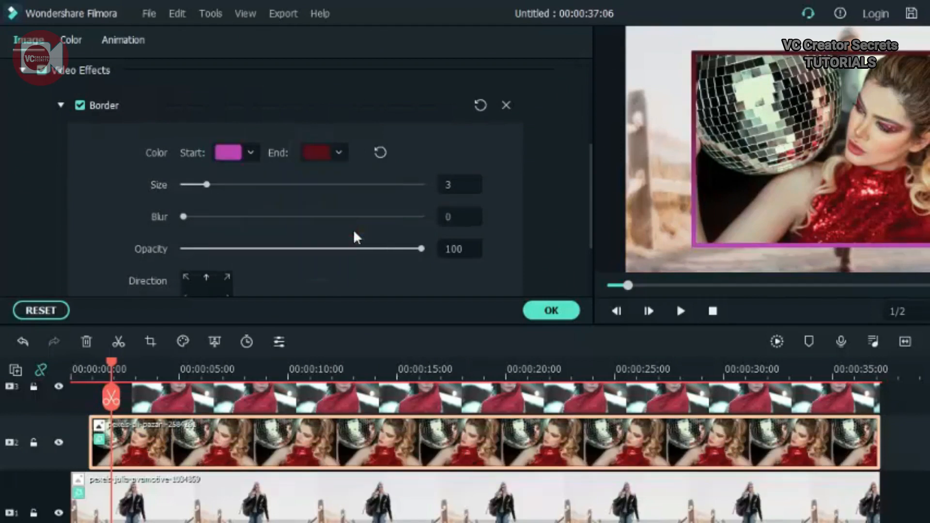
# - Change the border's end color to a brighter custom red and set the border size to 5
pyautogui.click(318, 152)
pyautogui.click(338, 266)
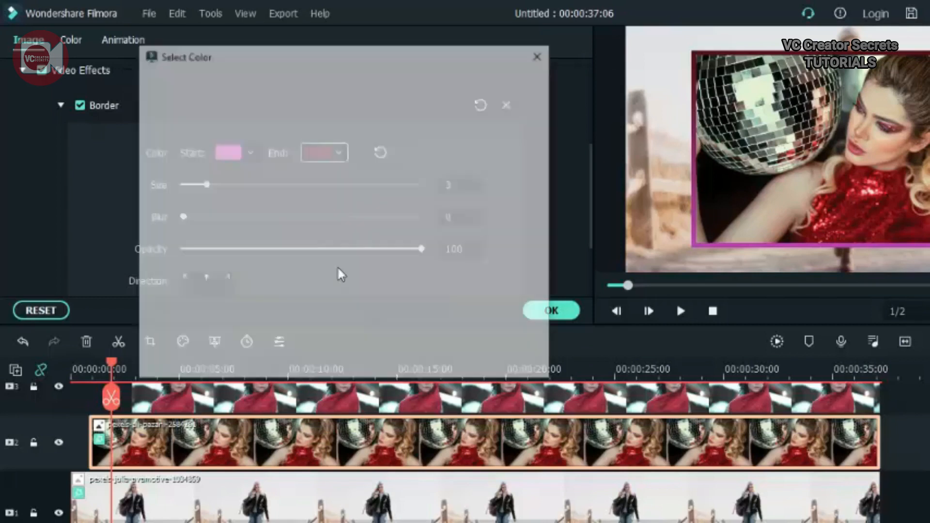
pyautogui.click(178, 100)
pyautogui.click(449, 364)
pyautogui.click(448, 185)
pyautogui.write('5')
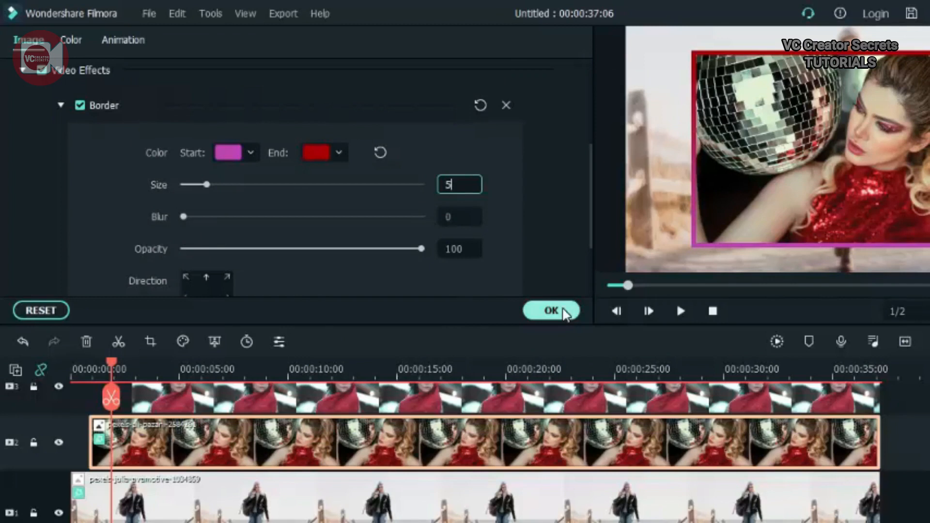
pyautogui.click(561, 311)
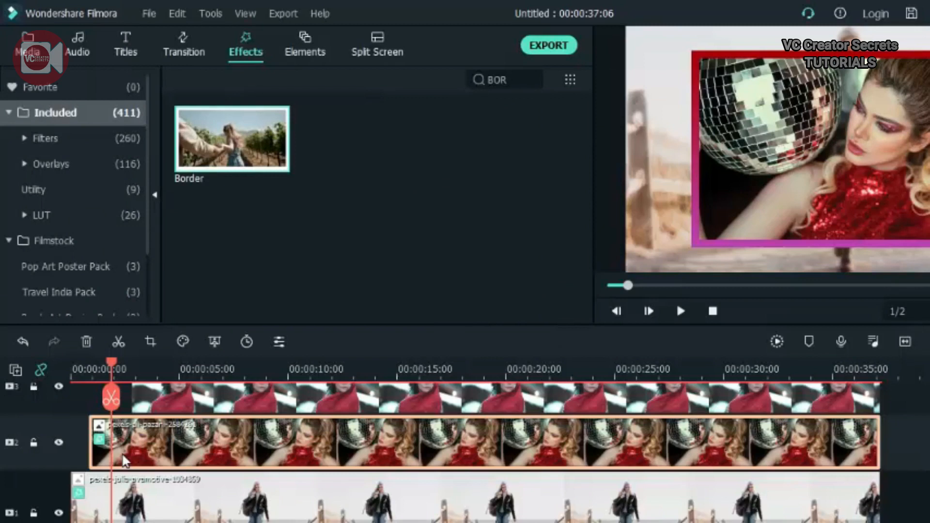
# - Copy the disco-ball portrait's effects and paste them onto all the other portrait clips together
pyautogui.rightClick(158, 439)
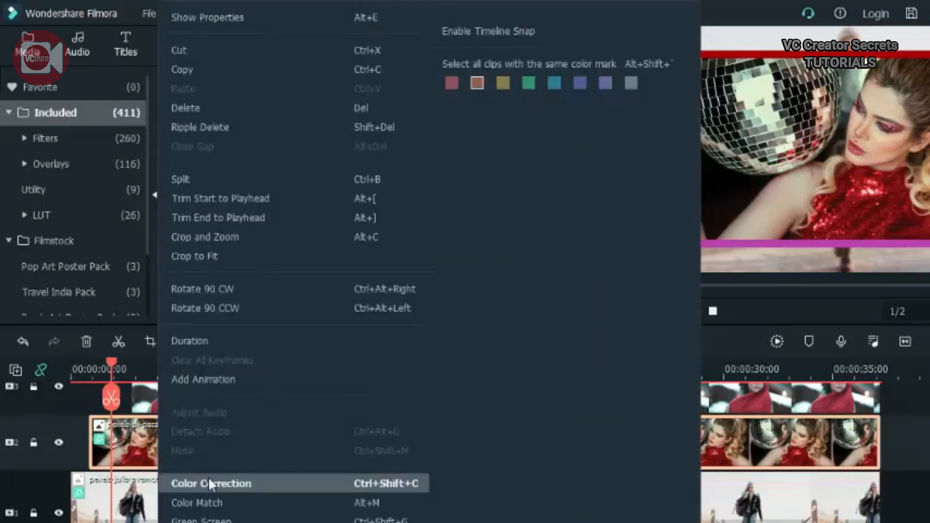
pyautogui.hotkey('ctrl', 'alt', 'c')
pyautogui.scroll(1, 236, 464)
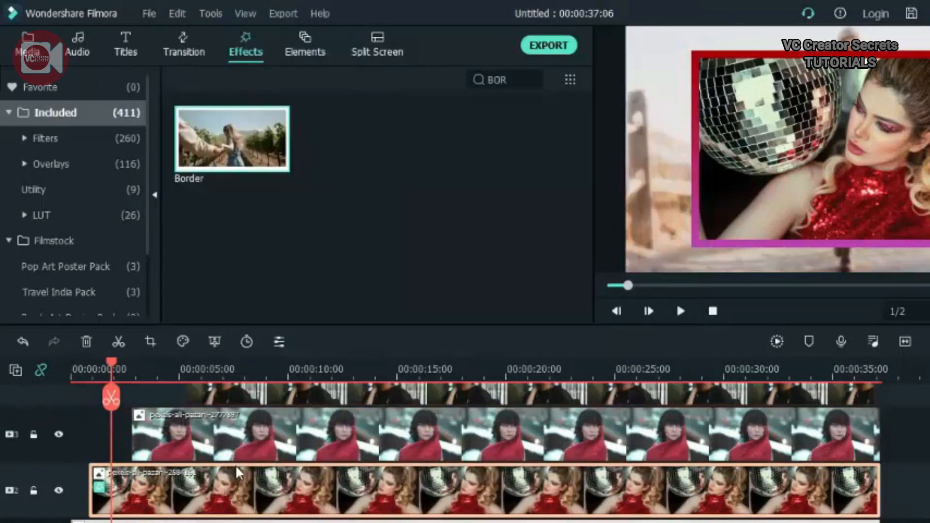
pyautogui.moveTo(895, 495); pyautogui.dragTo(787, 446)
pyautogui.scroll(5, 581, 436)
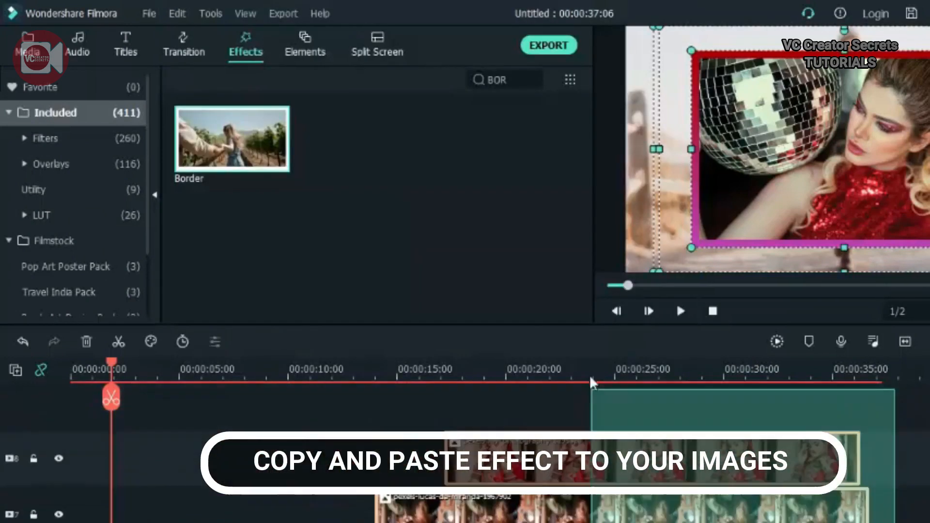
pyautogui.rightClick(521, 466)
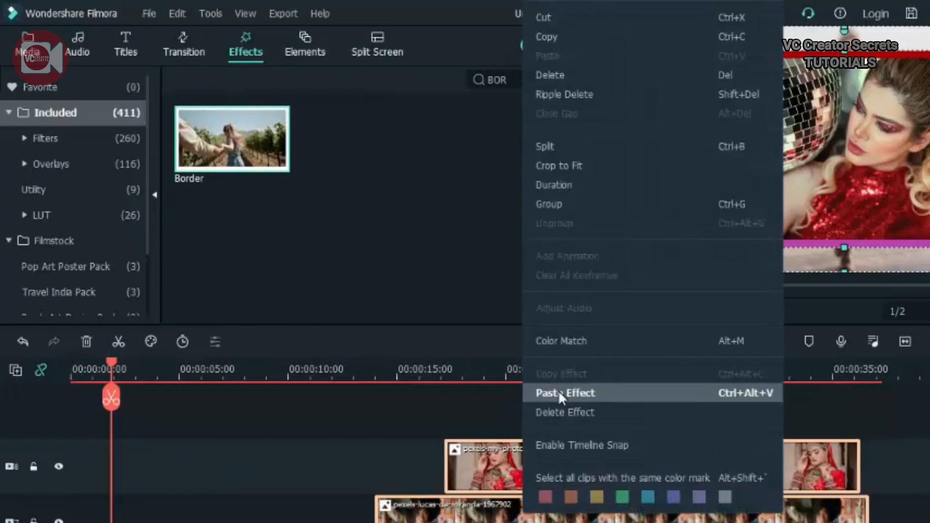
pyautogui.click(558, 390)
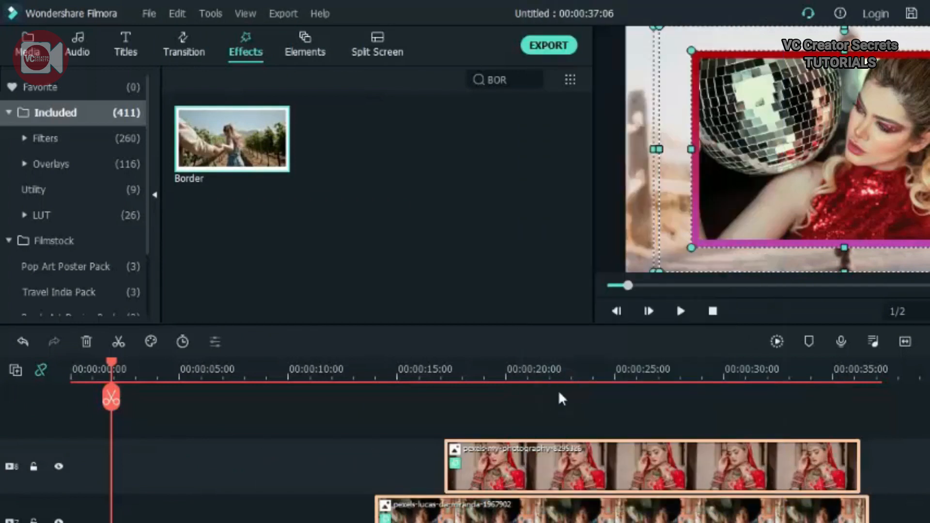
# - Scrub through the timeline to check the border and scale on the pasted portrait clips
pyautogui.scroll(-3, 502, 438)
pyautogui.moveTo(113, 361); pyautogui.dragTo(401, 408)
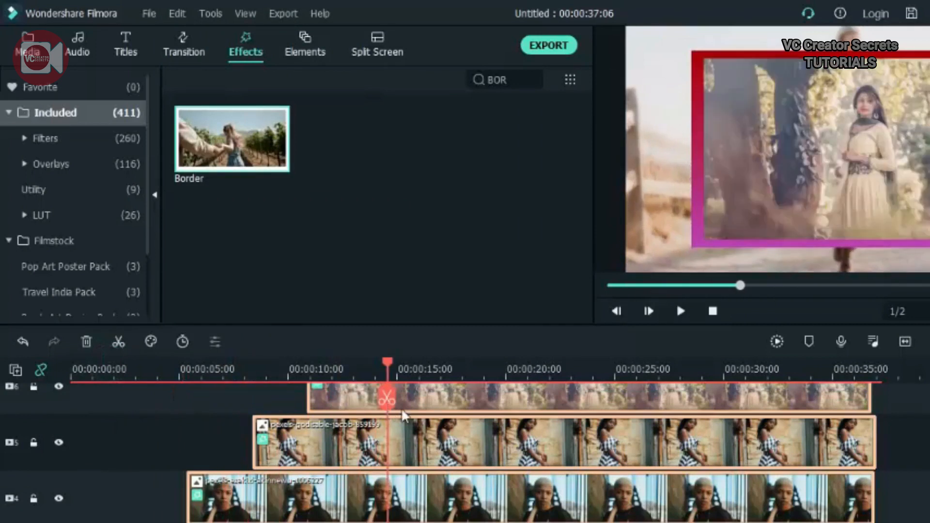
pyautogui.moveTo(461, 416); pyautogui.dragTo(796, 521)
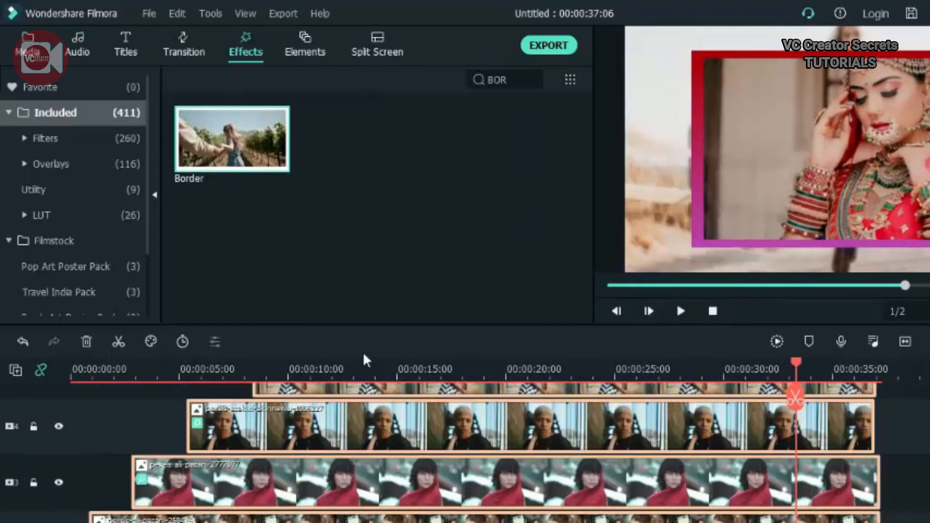
# - Apply the Slide Up animation preset to the disco-ball portrait near the beginning of its clip
pyautogui.click(101, 376)
pyautogui.scroll(-1, 155, 408)
pyautogui.click(100, 512)
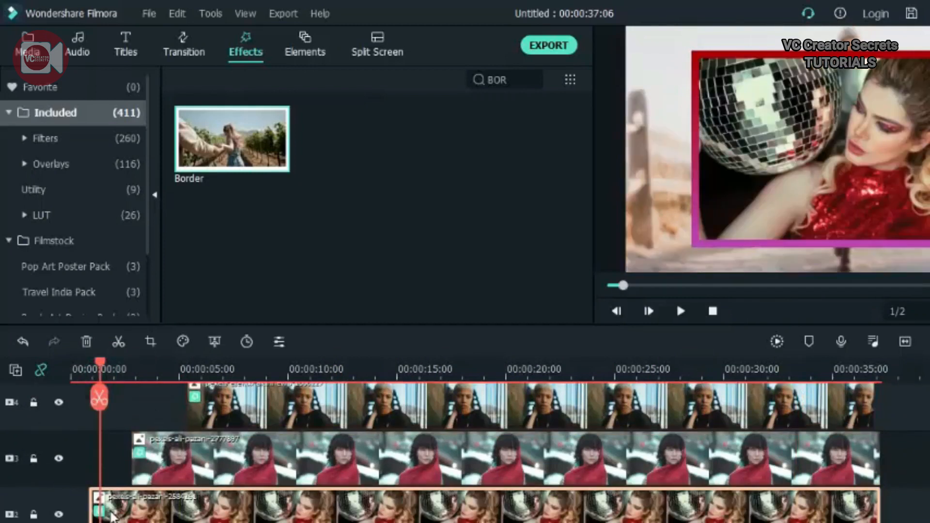
pyautogui.doubleClick(121, 516)
pyautogui.click(23, 73)
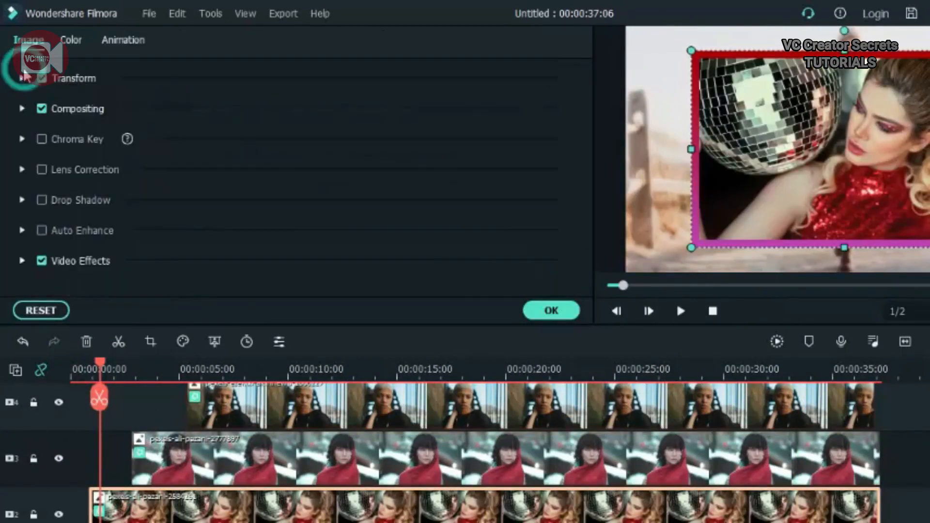
pyautogui.click(122, 39)
pyautogui.doubleClick(88, 112)
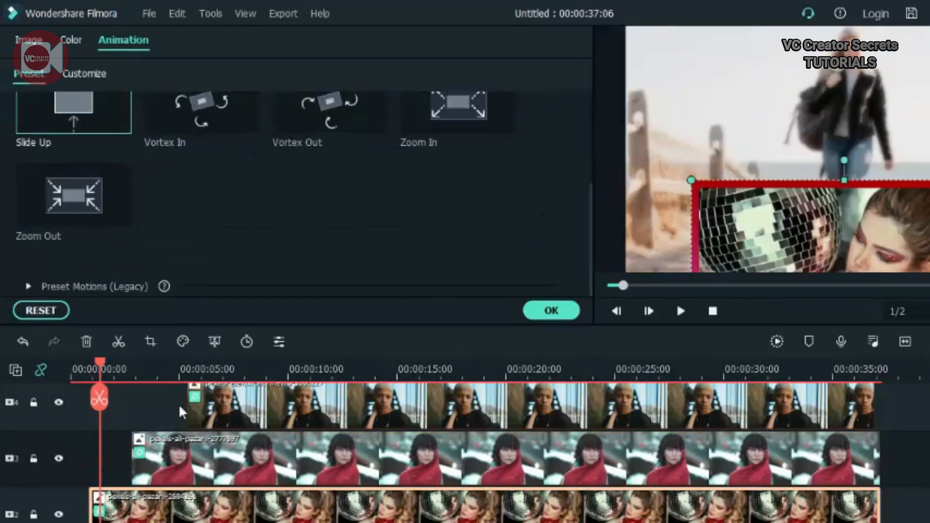
# - Move the playhead over the red-shawl portrait clip and apply the Slide Up animation preset to it
pyautogui.click(156, 368)
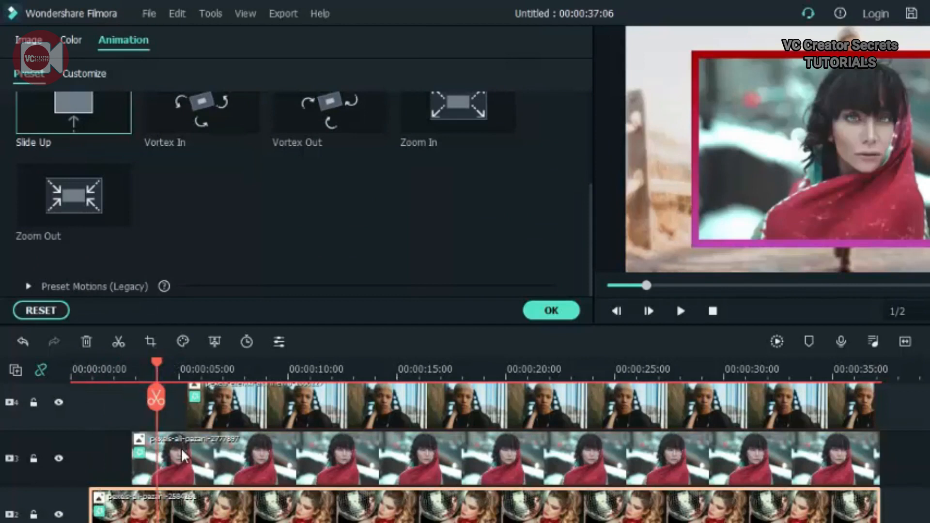
pyautogui.click(181, 449)
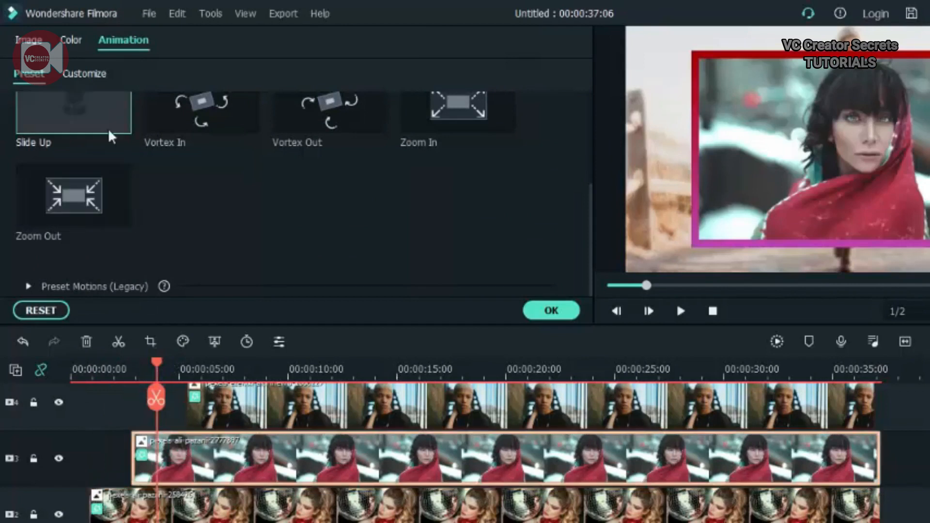
pyautogui.click(95, 106)
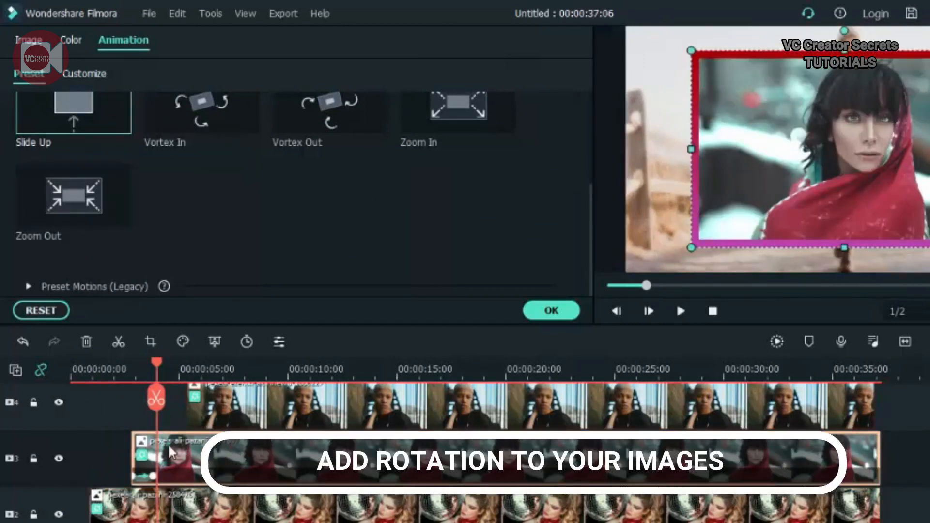
# - Rotate the red-shawl portrait to about 346.24 degrees so it tilts counterclockwise
pyautogui.click(28, 40)
pyautogui.click(22, 78)
pyautogui.moveTo(174, 123); pyautogui.dragTo(348, 115)
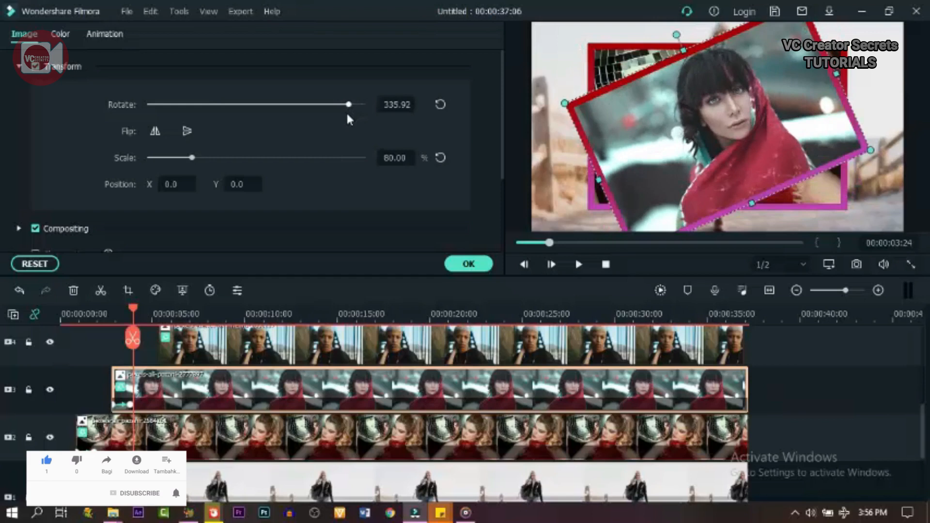
pyautogui.moveTo(348, 115); pyautogui.dragTo(354, 119)
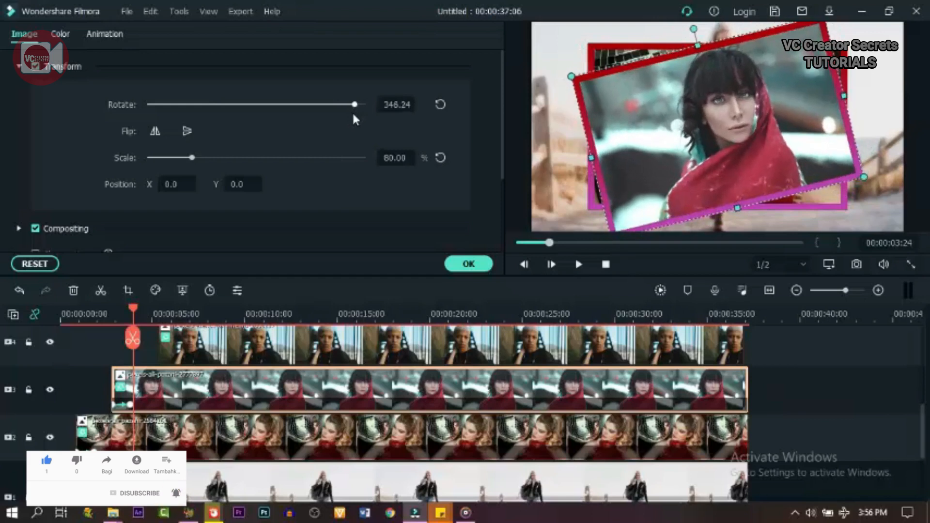
# - Rotate the short-blond-hair portrait a few degrees clockwise with the playhead at about 6 seconds
pyautogui.click(181, 313)
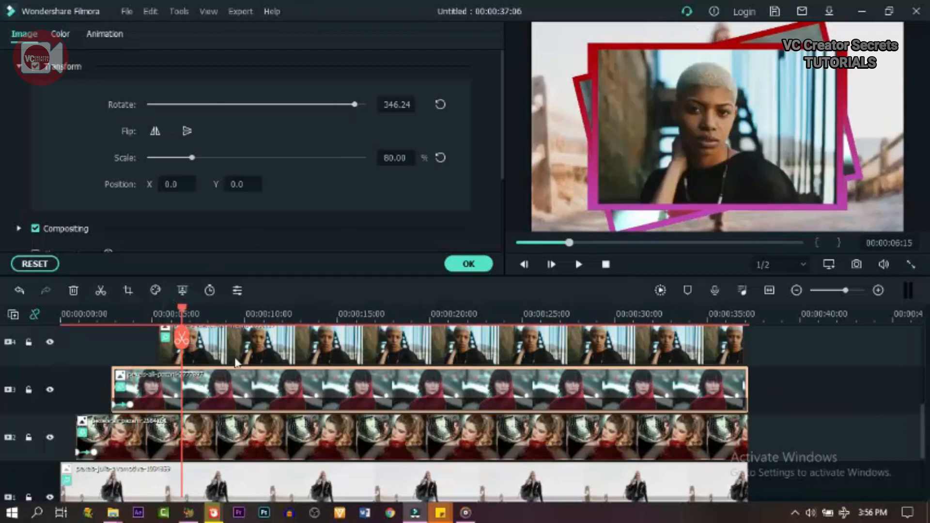
pyautogui.click(218, 350)
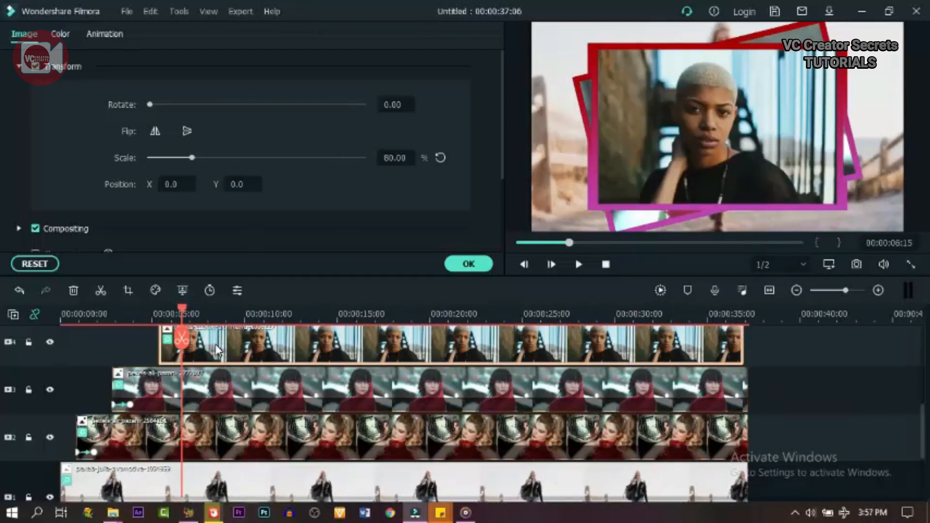
pyautogui.moveTo(149, 105)
pyautogui.mouseDown()
pyautogui.moveTo(168, 104)
pyautogui.moveTo(142, 116)
pyautogui.moveTo(155, 119)
pyautogui.mouseUp()
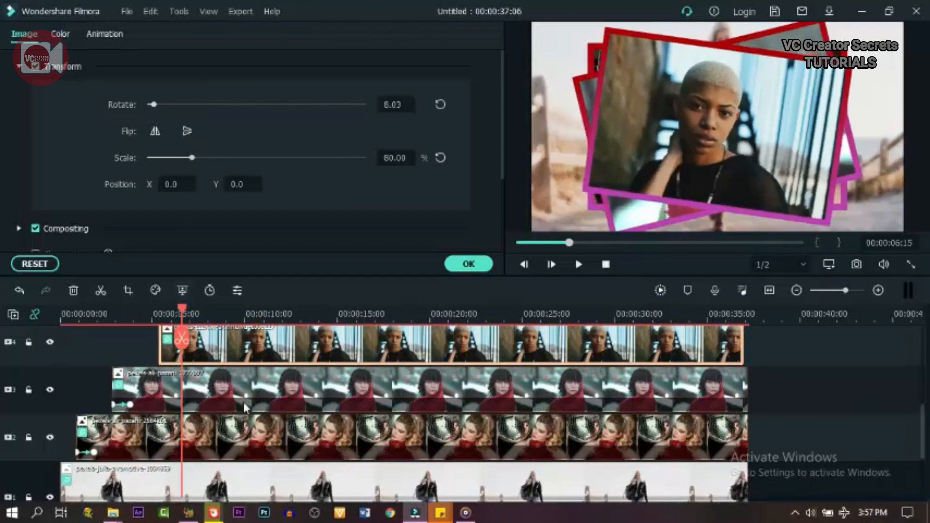
# - Rotate the plaid-dress portrait to about 14.98 degrees and the curly-haired portrait to about 9.17 degrees
pyautogui.scroll(3, 245, 407)
pyautogui.click(246, 379)
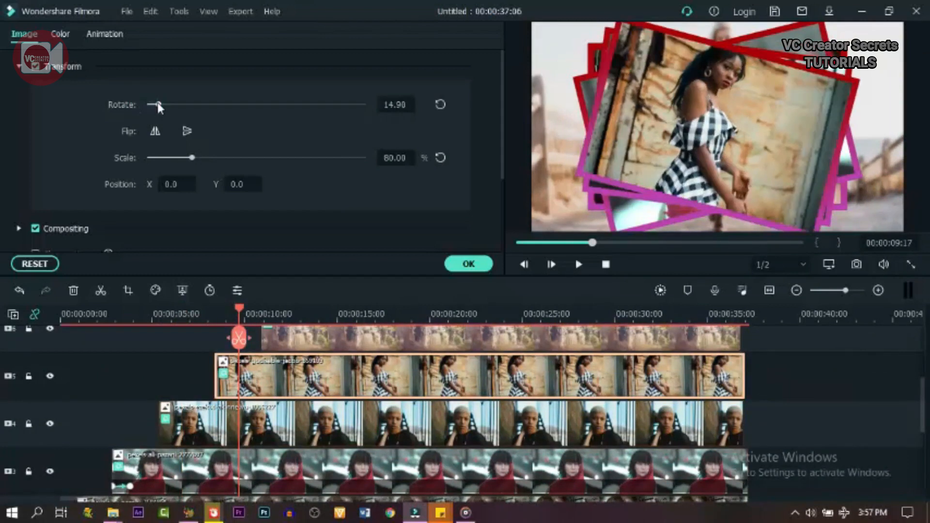
pyautogui.moveTo(158, 103); pyautogui.dragTo(359, 132)
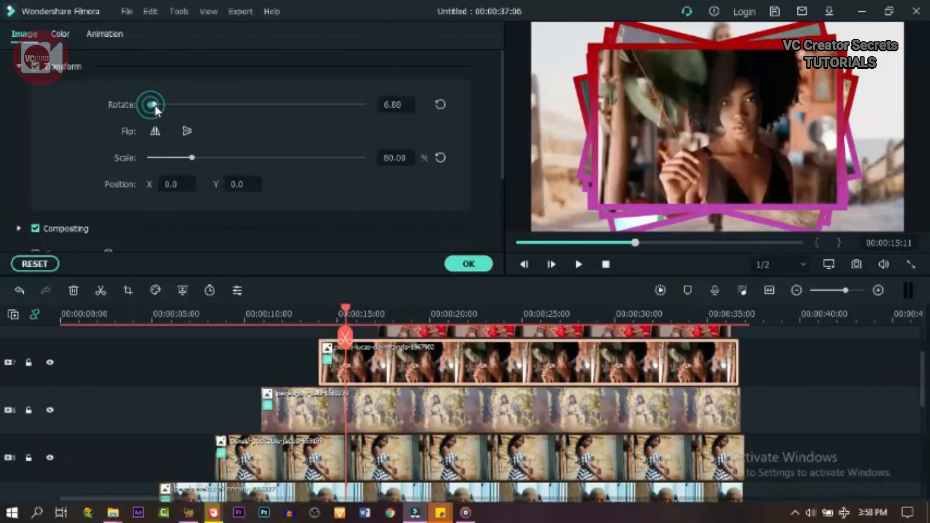
pyautogui.moveTo(150, 102); pyautogui.dragTo(156, 106)
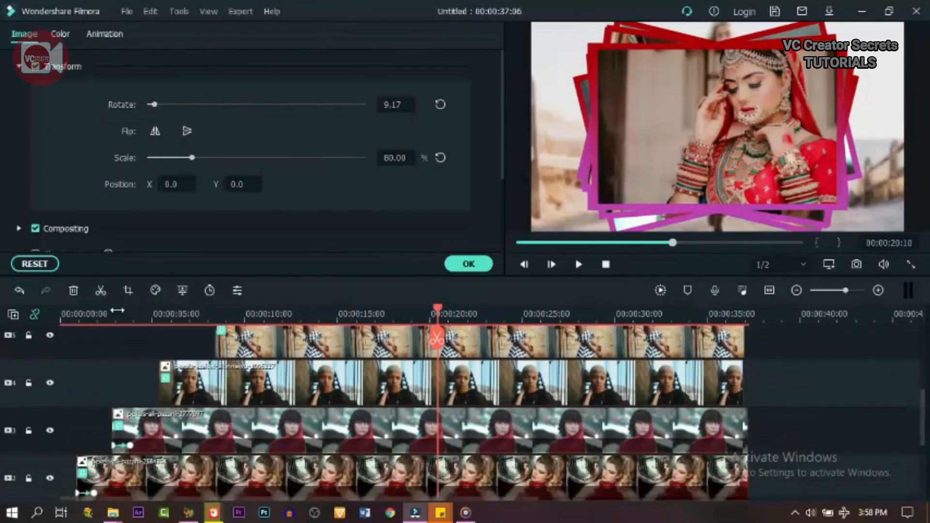
# - Move the playhead over the short-blond-hair portrait at about 00:00:06:05 and apply the Slide Up animation preset to it
pyautogui.click(121, 314)
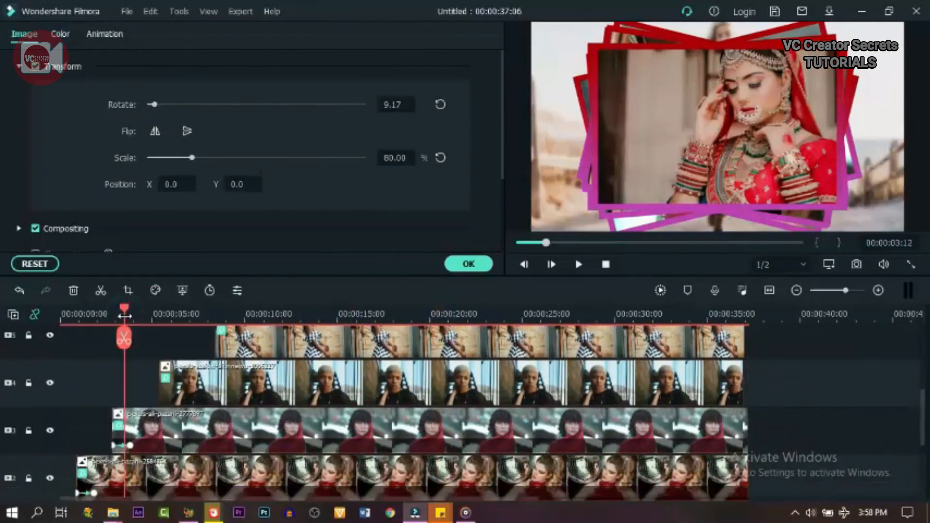
pyautogui.click(174, 314)
pyautogui.click(192, 389)
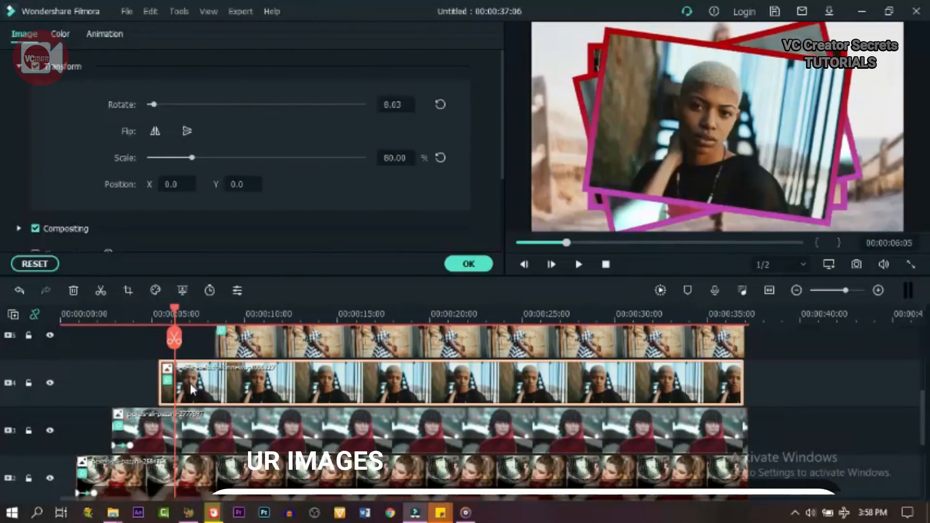
pyautogui.click(19, 66)
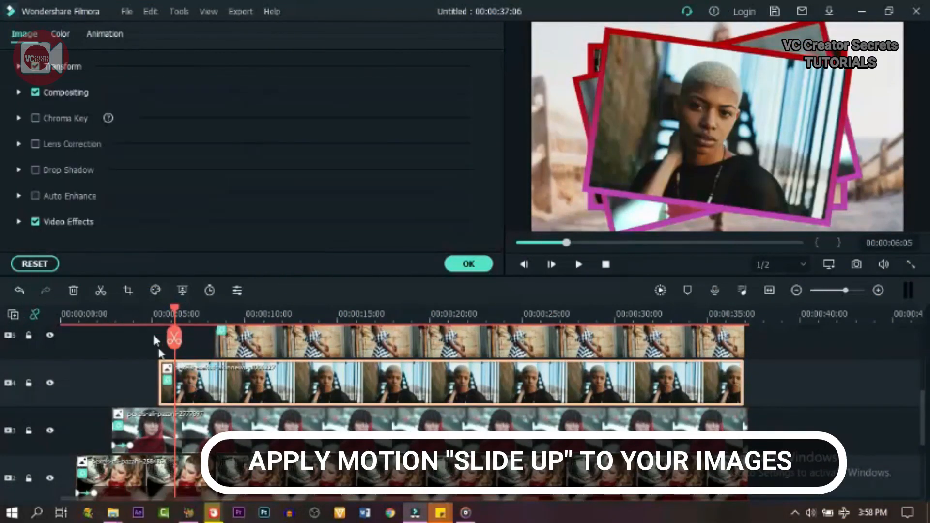
pyautogui.click(104, 35)
pyautogui.doubleClick(70, 99)
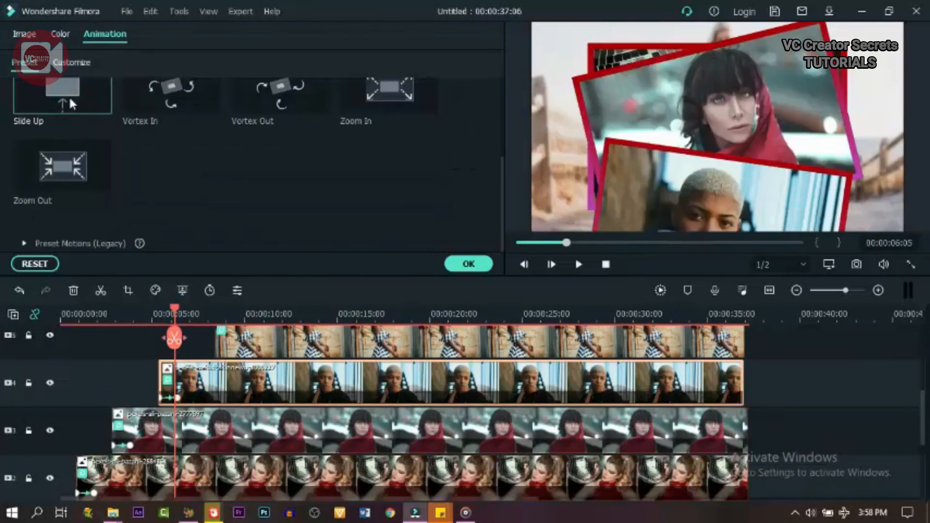
# - Apply the Slide Up animation preset to the plaid-dress portrait and the garden portrait
pyautogui.click(245, 313)
pyautogui.scroll(1, 237, 349)
pyautogui.click(267, 377)
pyautogui.doubleClick(51, 89)
pyautogui.scroll(1, 285, 383)
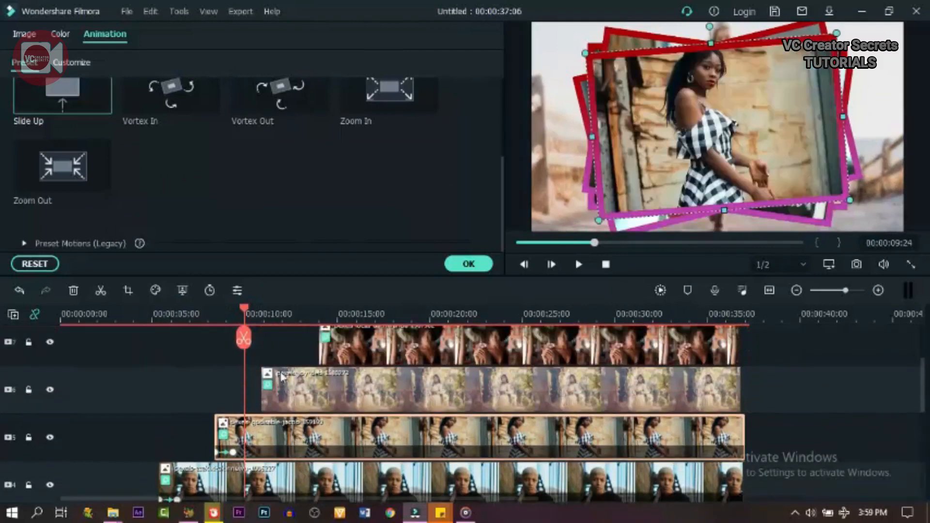
pyautogui.click(300, 387)
pyautogui.doubleClick(56, 88)
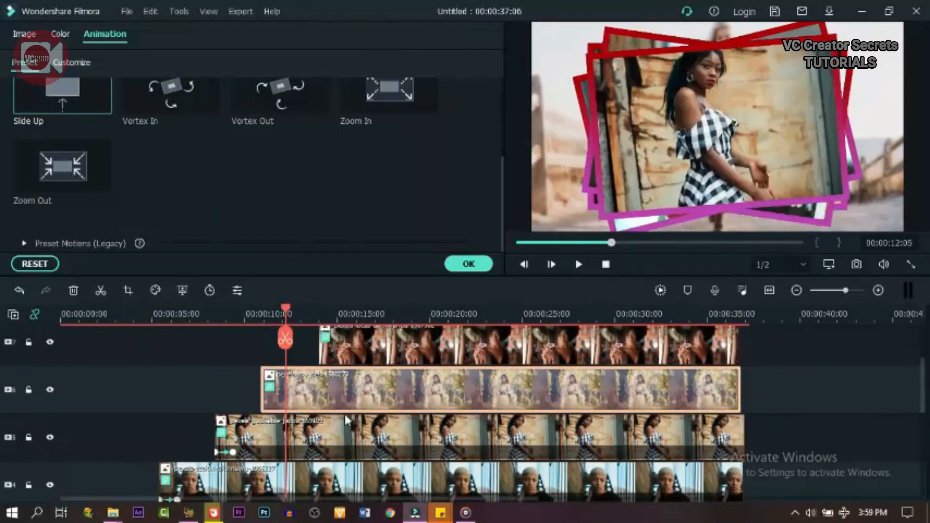
# - Apply the Slide Up animation preset to the curly-haired portrait and the bride portrait
pyautogui.scroll(1, 345, 417)
pyautogui.scroll(1, 346, 420)
pyautogui.click(338, 419)
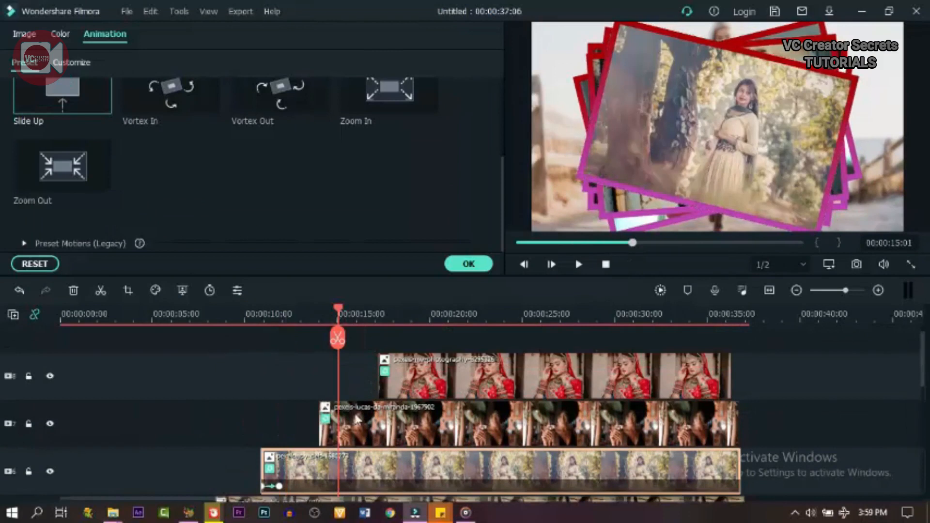
pyautogui.doubleClick(85, 89)
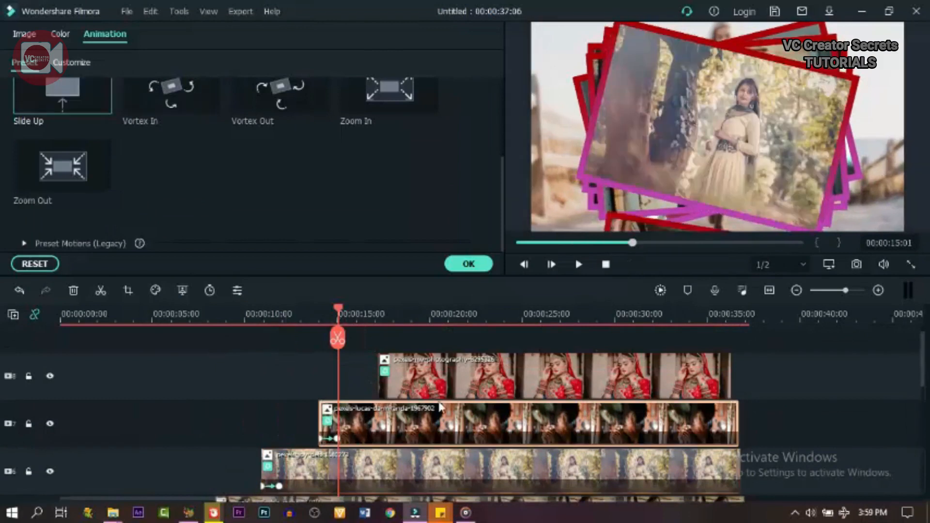
pyautogui.scroll(1, 412, 320)
pyautogui.click(413, 319)
pyautogui.click(415, 395)
pyautogui.doubleClick(62, 93)
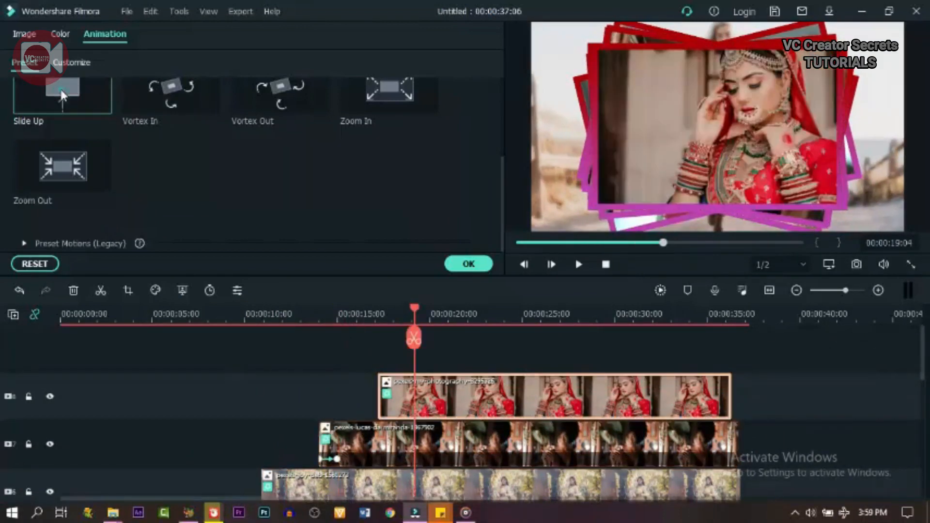
pyautogui.scroll(-3, 468, 390)
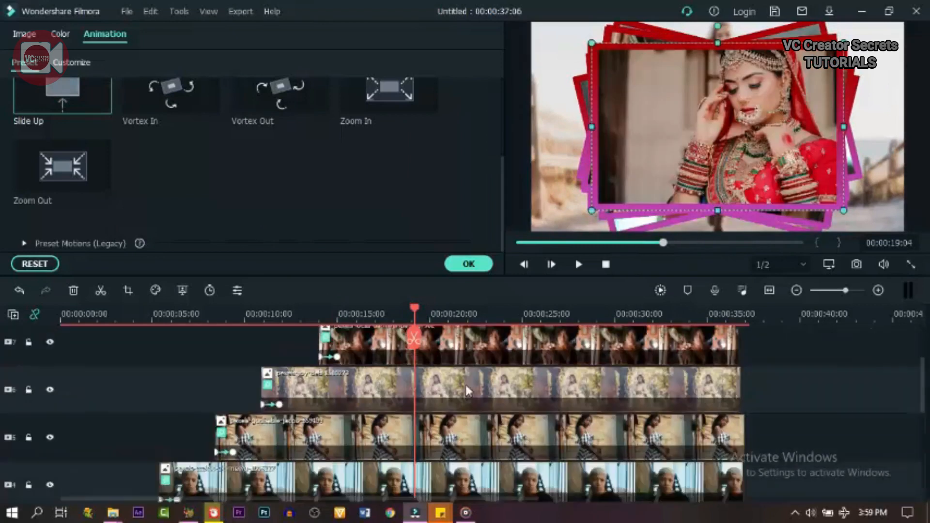
pyautogui.scroll(-3, 467, 390)
pyautogui.scroll(6, 468, 390)
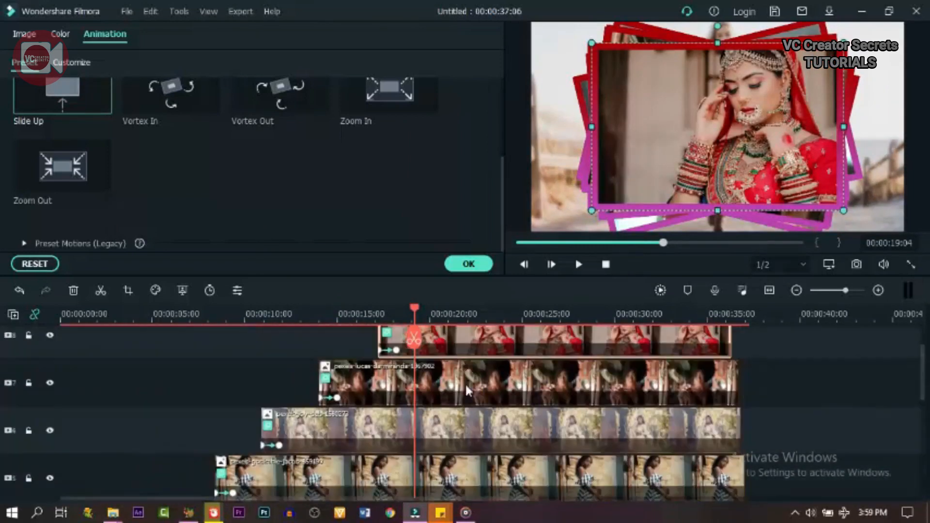
# - Trim the bride clip to end at about 00:00:30:03, and the curly-haired, garden and plaid-dress clips to end progressively later
pyautogui.click(617, 312)
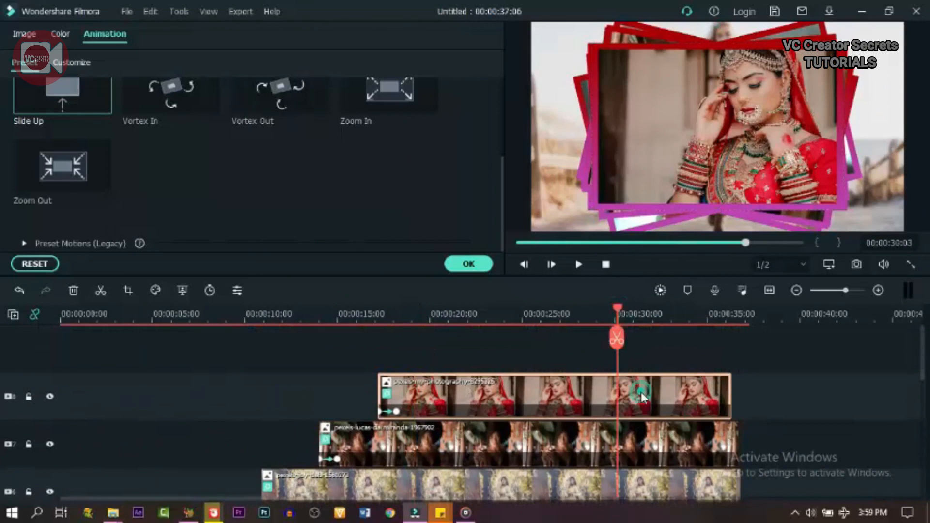
pyautogui.moveTo(730, 399); pyautogui.dragTo(617, 399)
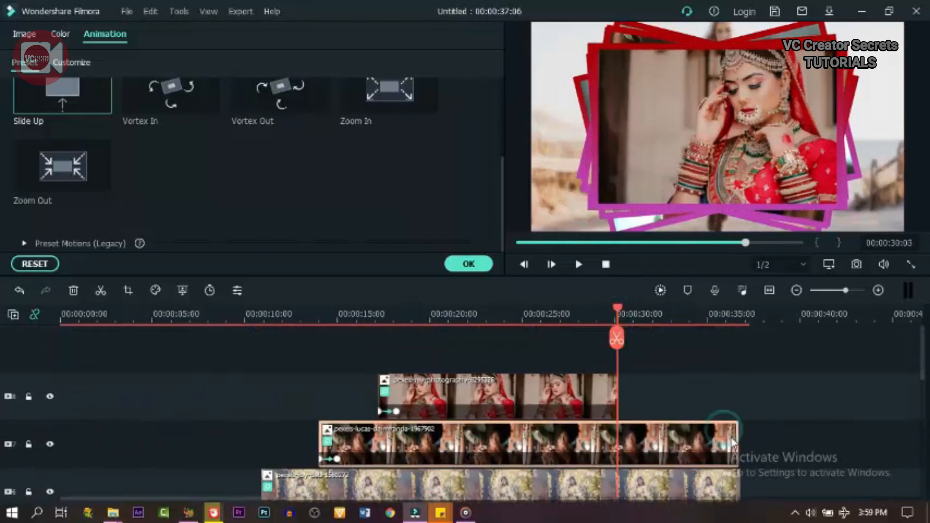
pyautogui.moveTo(736, 443); pyautogui.dragTo(634, 448)
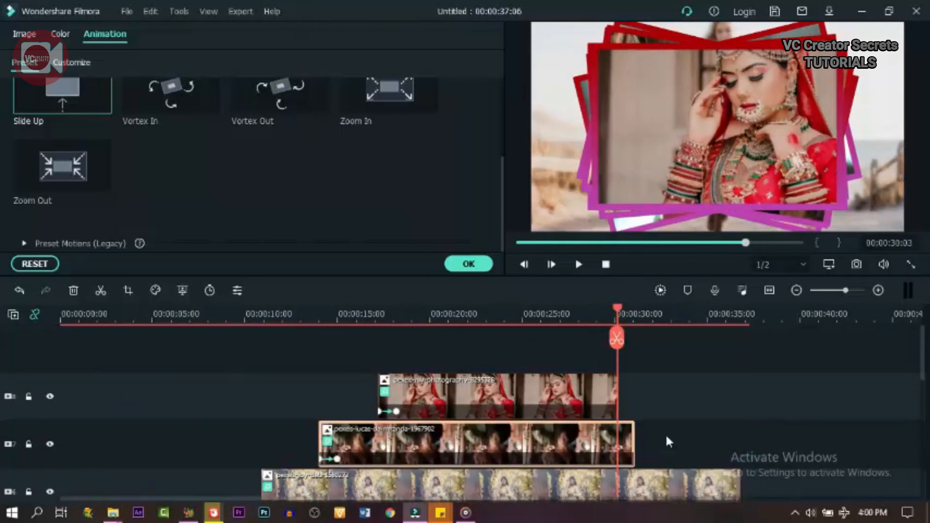
pyautogui.scroll(-1, 666, 439)
pyautogui.moveTo(741, 433); pyautogui.dragTo(646, 434)
pyautogui.scroll(-1, 649, 436)
pyautogui.moveTo(740, 400); pyautogui.dragTo(661, 400)
# - Shorten the ends of the short-blond-hair, red-shawl and disco-ball portrait clips so each lower track ends slightly later
pyautogui.click(746, 445)
pyautogui.moveTo(743, 445); pyautogui.dragTo(677, 445)
pyautogui.scroll(-1, 697, 439)
pyautogui.click(698, 440)
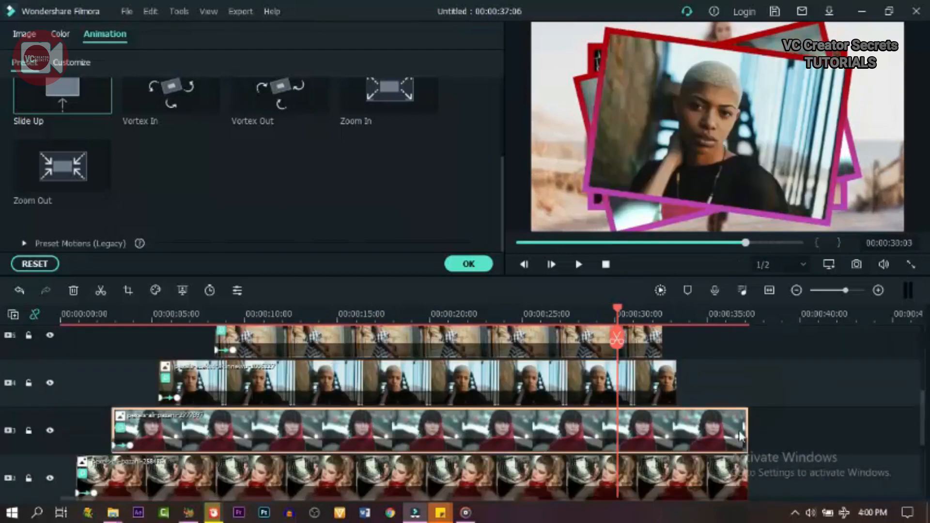
pyautogui.moveTo(747, 438); pyautogui.dragTo(697, 437)
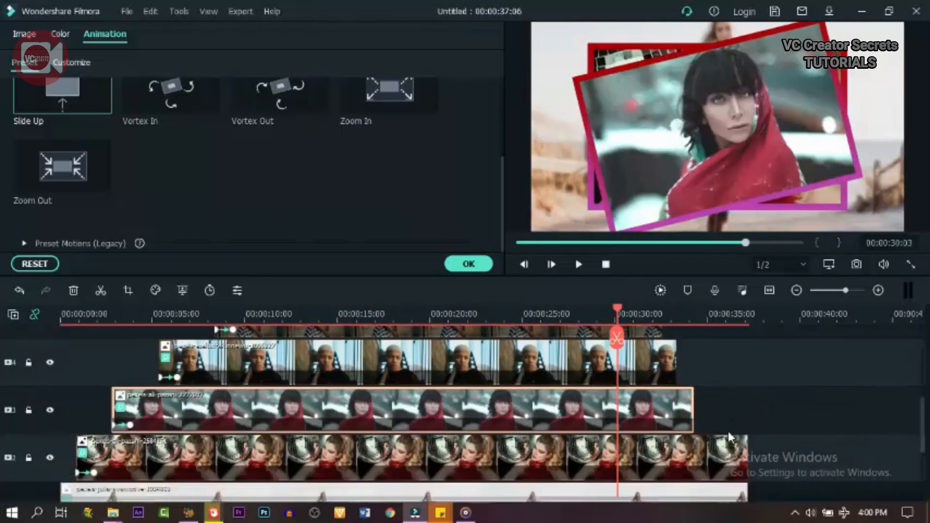
pyautogui.scroll(-1, 728, 431)
pyautogui.click(742, 397)
pyautogui.moveTo(746, 397); pyautogui.dragTo(690, 411)
# - Render the timeline preview and play the slideshow from the start to check how the portraits slide in and disappear
pyautogui.scroll(5, 744, 405)
pyautogui.click(661, 289)
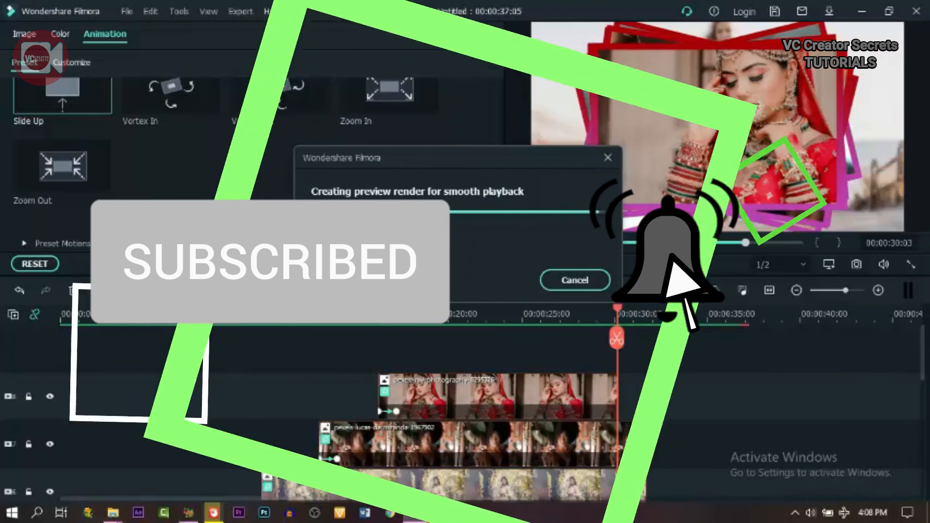
pyautogui.click(123, 312)
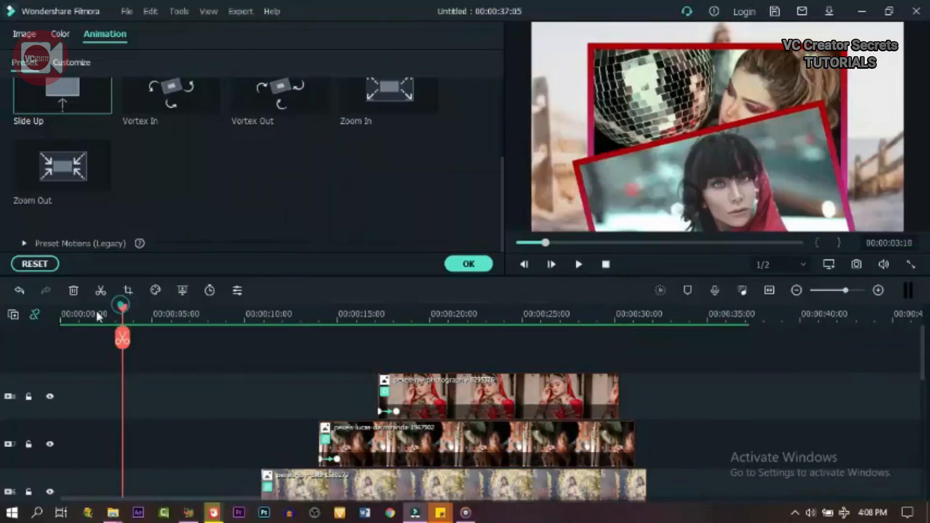
pyautogui.click(61, 313)
pyautogui.click(579, 264)
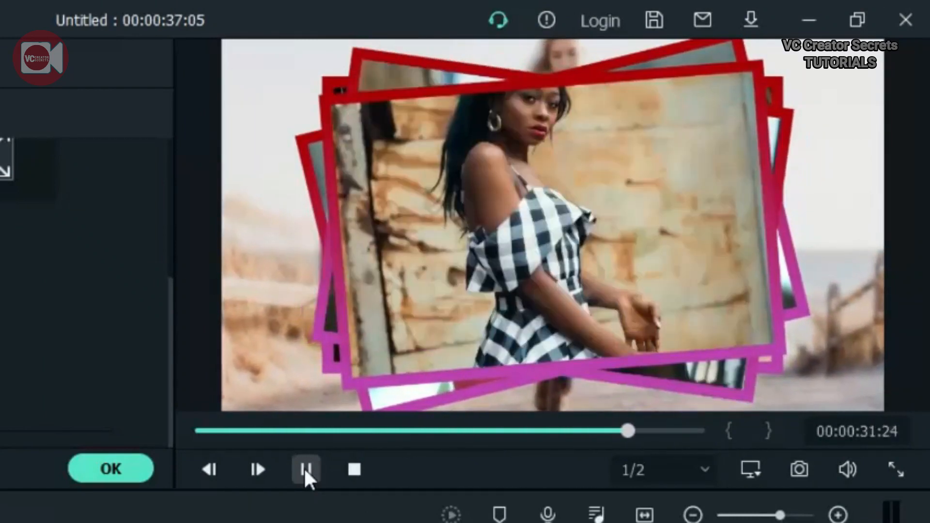
pyautogui.click(305, 468)
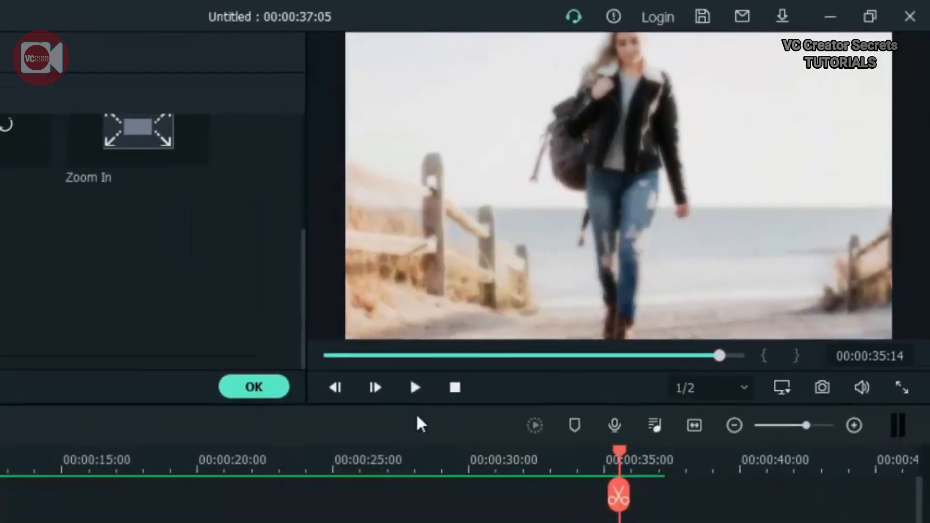
pyautogui.scroll(-6, 507, 433)
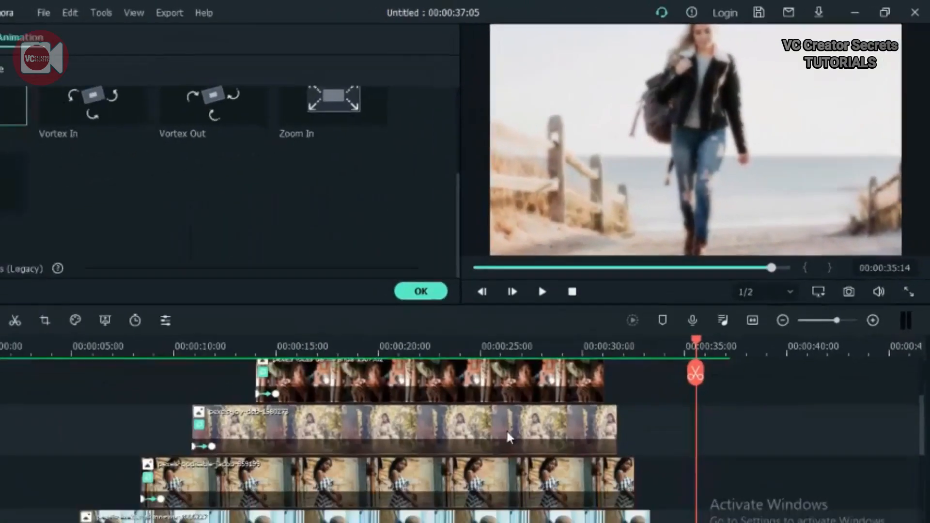
pyautogui.scroll(6, 546, 392)
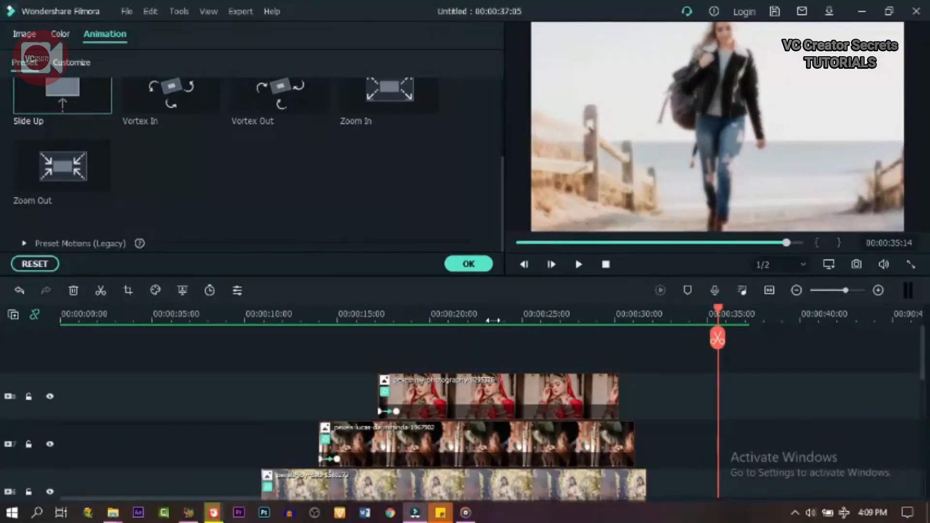
# - Trim the bride clip to end at about 00:00:23:09, and the curly-haired and garden clips to end slightly later in turn
pyautogui.click(493, 320)
pyautogui.click(574, 397)
pyautogui.moveTo(619, 396); pyautogui.dragTo(490, 396)
pyautogui.scroll(-1, 570, 452)
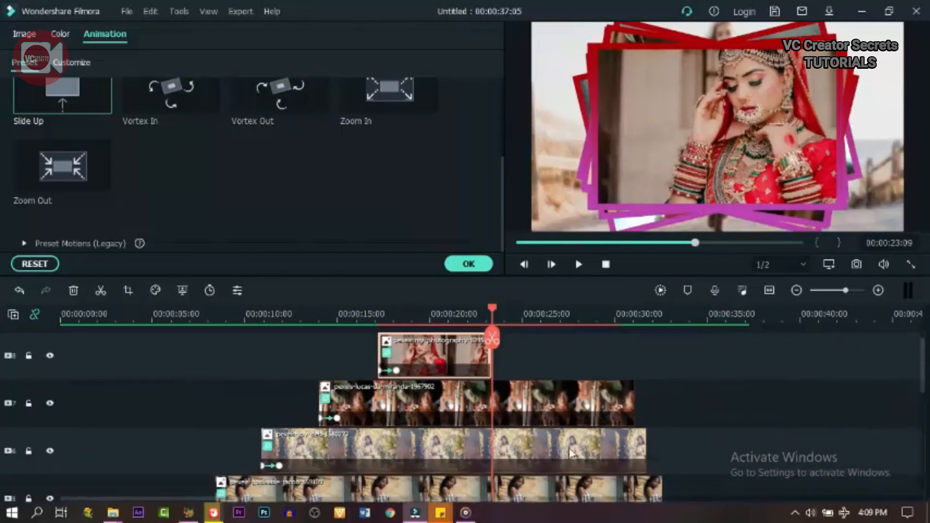
pyautogui.click(507, 409)
pyautogui.moveTo(633, 396); pyautogui.dragTo(500, 402)
pyautogui.scroll(-1, 500, 402)
pyautogui.moveTo(646, 406); pyautogui.dragTo(509, 412)
# - Shorten the plaid-dress and short-blond-hair clips so they end just after the garden clip in staggered order
pyautogui.scroll(-1, 509, 412)
pyautogui.moveTo(662, 397); pyautogui.dragTo(515, 397)
pyautogui.scroll(-1, 515, 396)
pyautogui.click(675, 404)
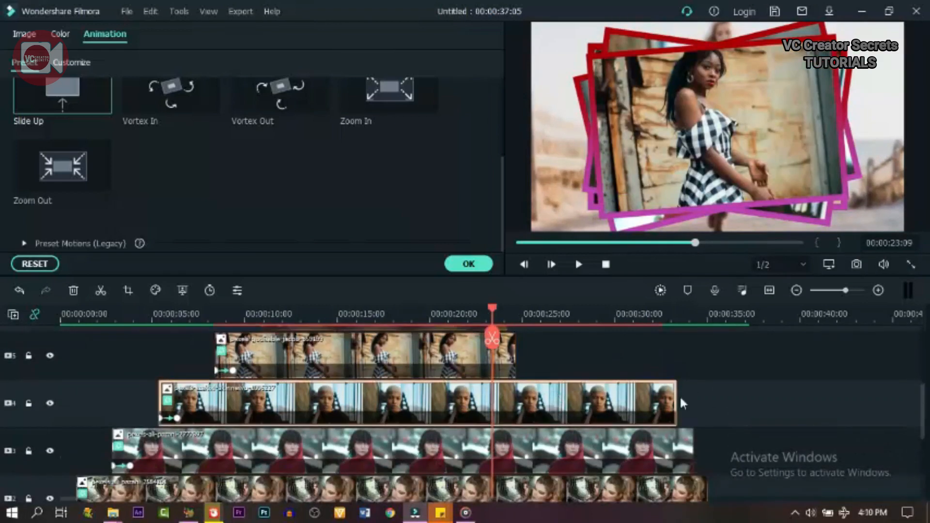
pyautogui.moveTo(678, 399); pyautogui.dragTo(522, 427)
# - Shorten the red-shawl and disco-ball portrait clips so they continue the staggered ends below the short-blond-hair clip
pyautogui.click(674, 445)
pyautogui.moveTo(689, 450); pyautogui.dragTo(531, 457)
pyautogui.scroll(-3, 571, 442)
pyautogui.moveTo(530, 392); pyautogui.dragTo(527, 391)
pyautogui.click(700, 442)
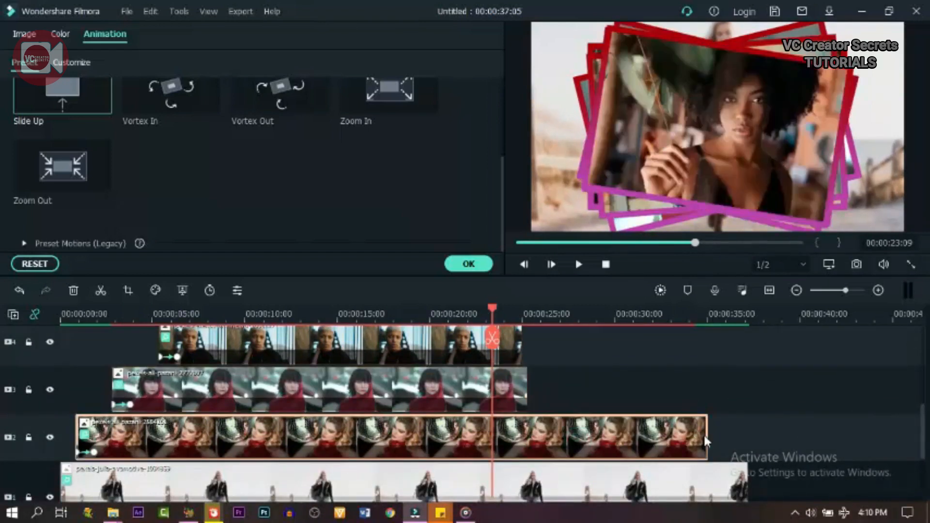
pyautogui.moveTo(706, 452); pyautogui.dragTo(554, 451)
# - Play back the shortened portrait stack from the start and close the clip properties
pyautogui.moveTo(107, 313); pyautogui.dragTo(2, 355)
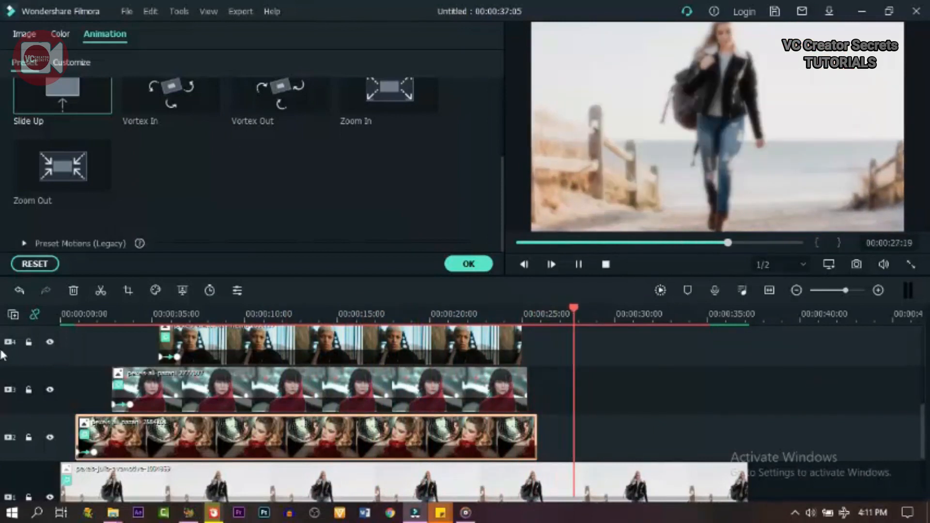
pyautogui.press('space')
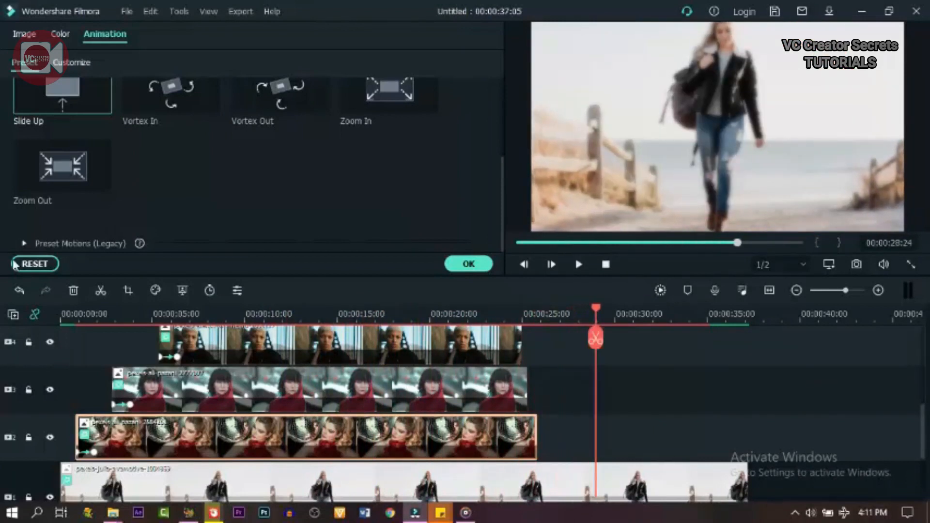
pyautogui.click(465, 264)
# - Add the portrait with the yellow top and patterned jacket to track 2 at about 00:00:26:10, and extend it nearly to the background clip's end
pyautogui.click(543, 322)
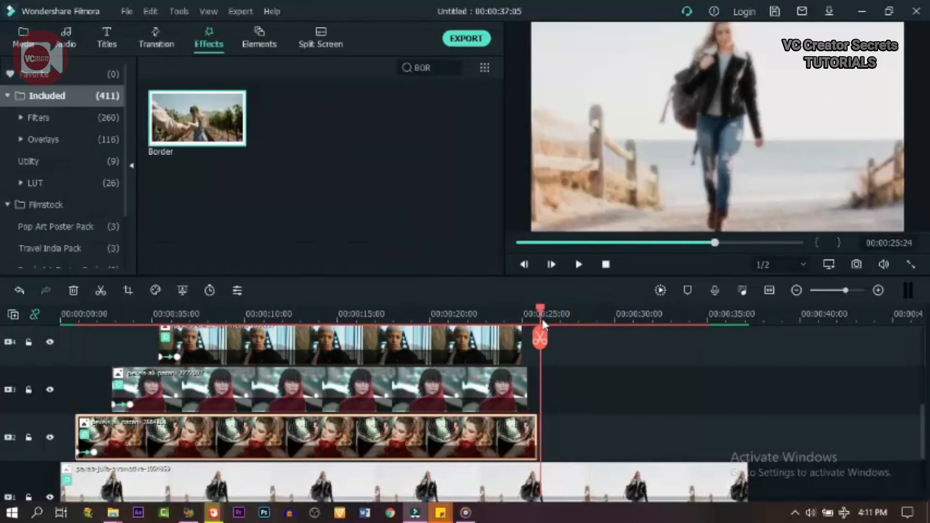
pyautogui.click(453, 67)
pyautogui.click(25, 39)
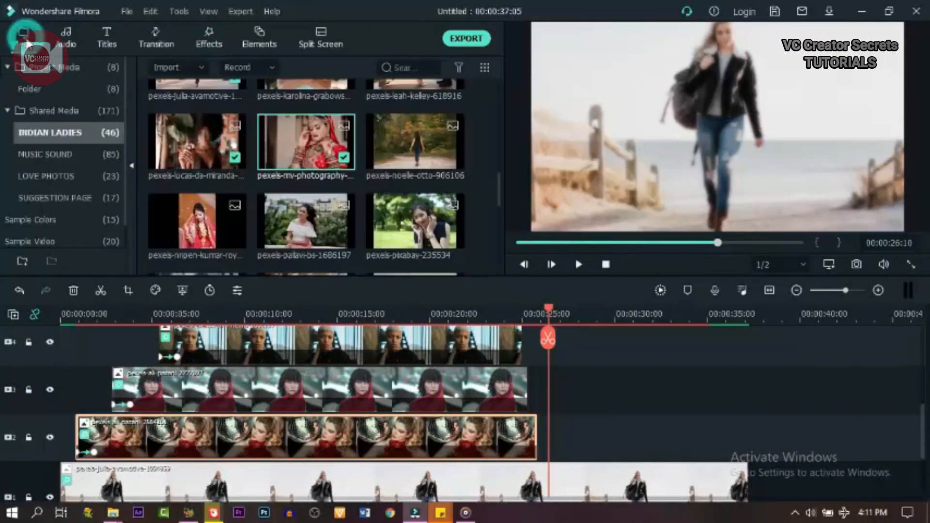
pyautogui.scroll(2, 383, 207)
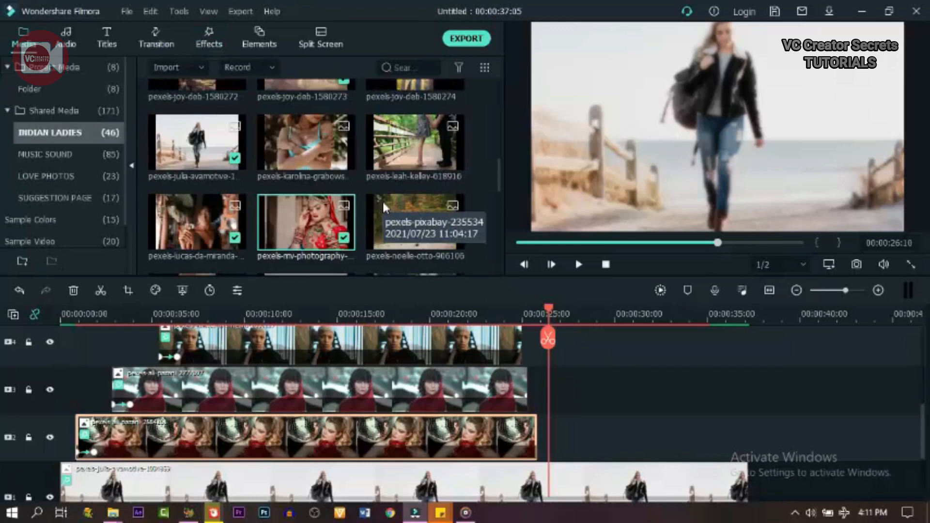
pyautogui.scroll(-2, 383, 206)
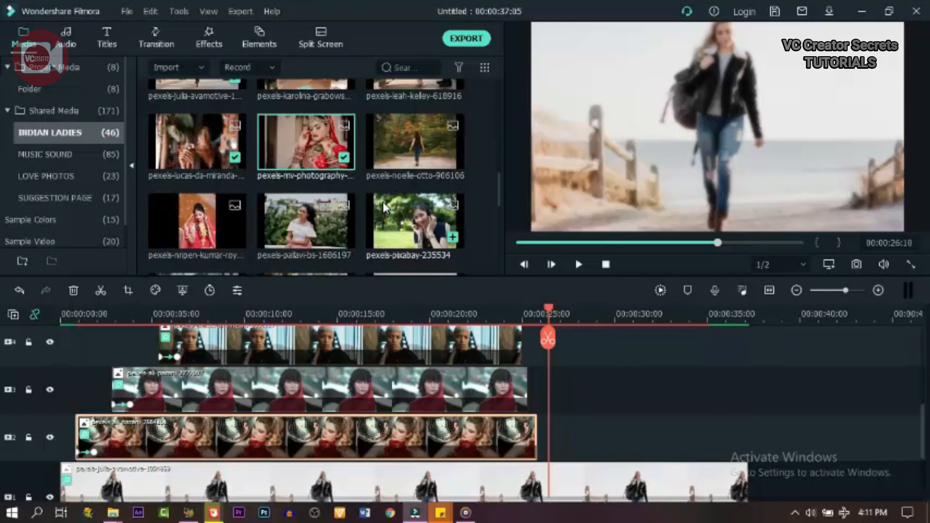
pyautogui.scroll(-2, 372, 179)
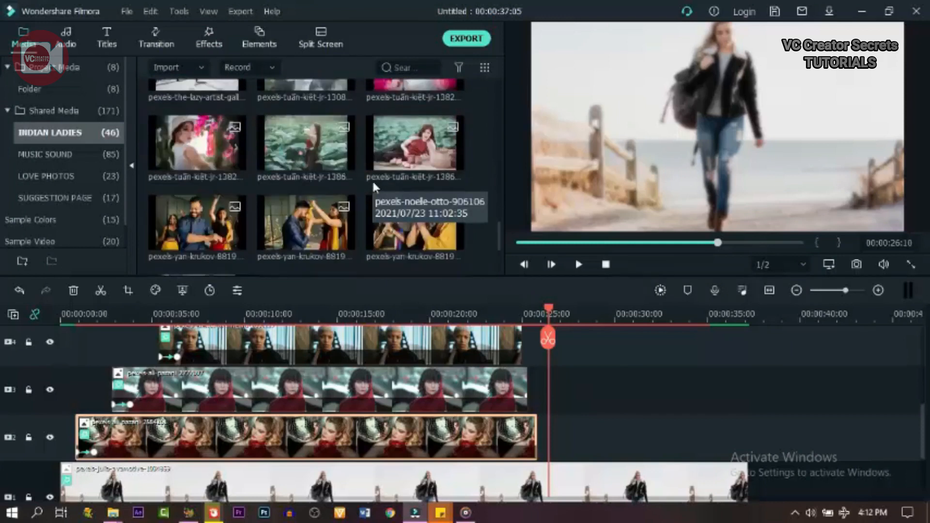
pyautogui.scroll(8, 372, 179)
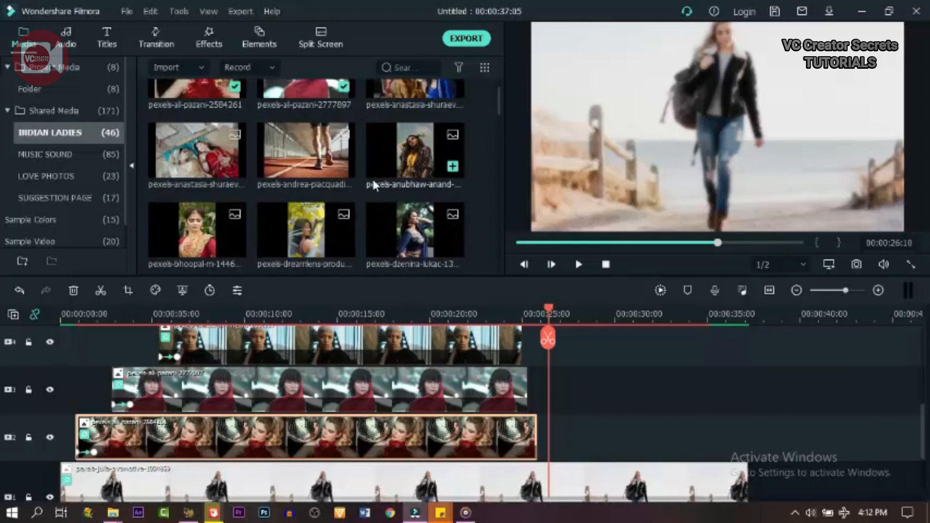
pyautogui.scroll(-8, 341, 189)
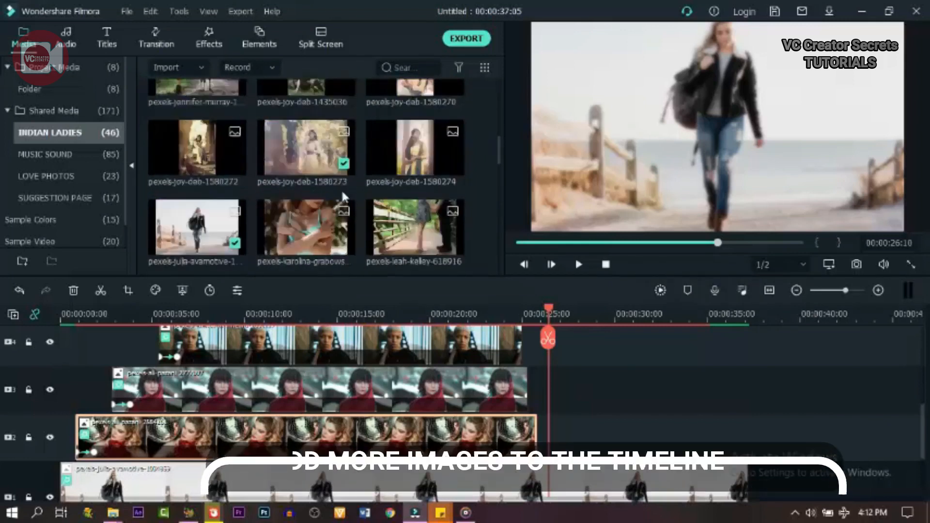
pyautogui.scroll(-6, 342, 193)
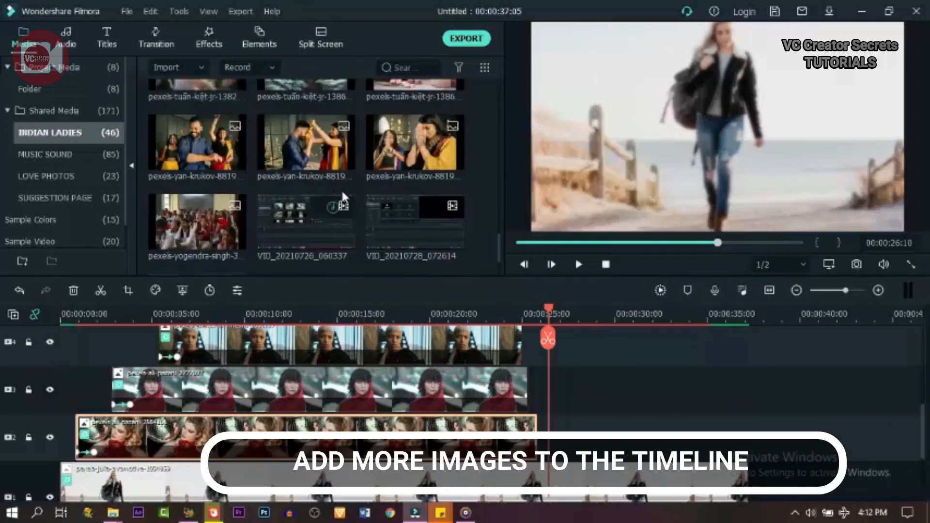
pyautogui.scroll(3, 342, 186)
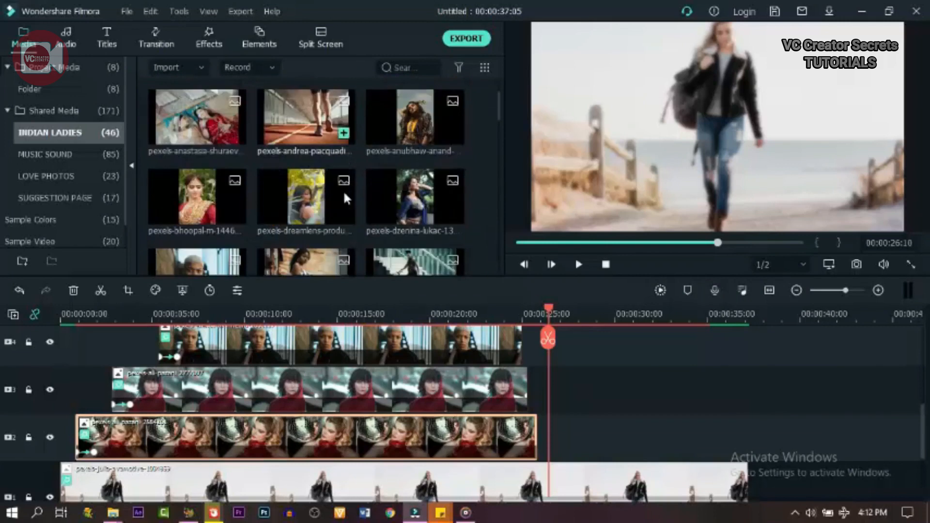
pyautogui.moveTo(414, 119); pyautogui.dragTo(552, 430)
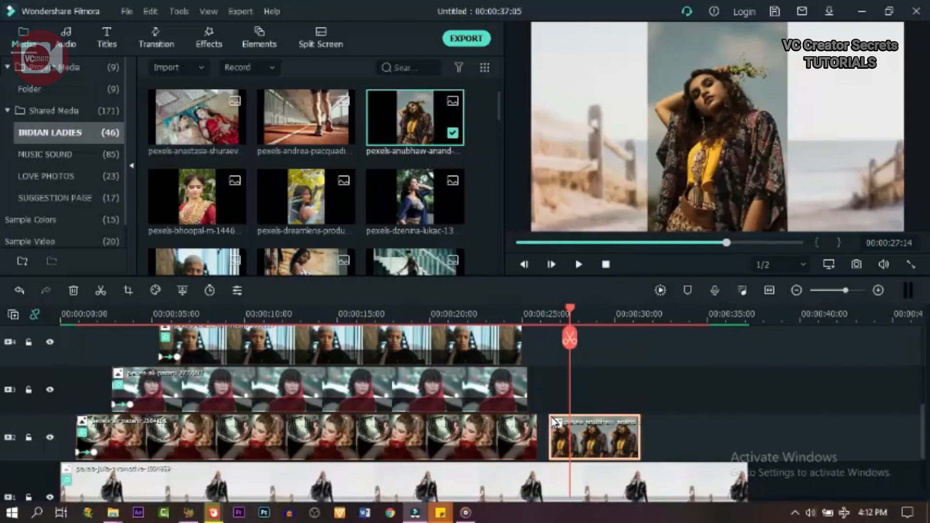
pyautogui.moveTo(641, 442); pyautogui.dragTo(745, 445)
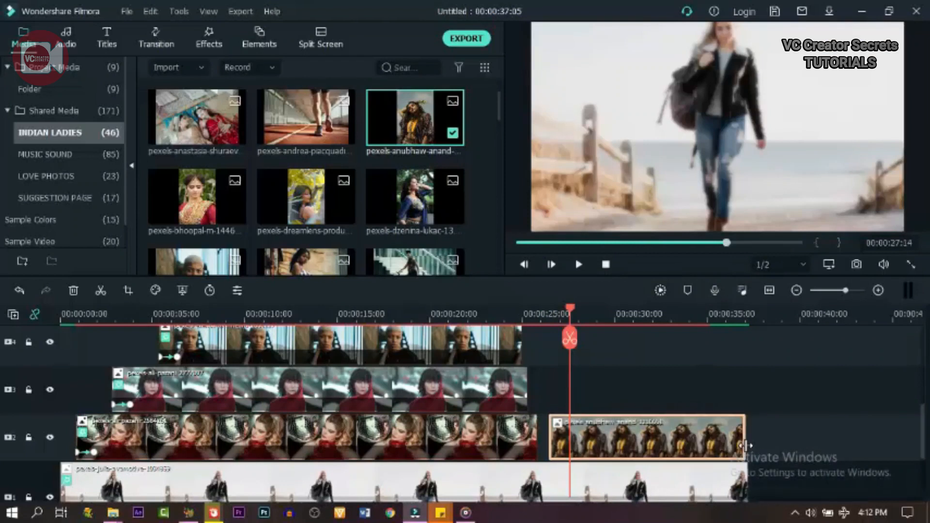
# - Scale the new yellow-top portrait down to 80% and apply the transform
pyautogui.doubleClick(603, 438)
pyautogui.click(25, 34)
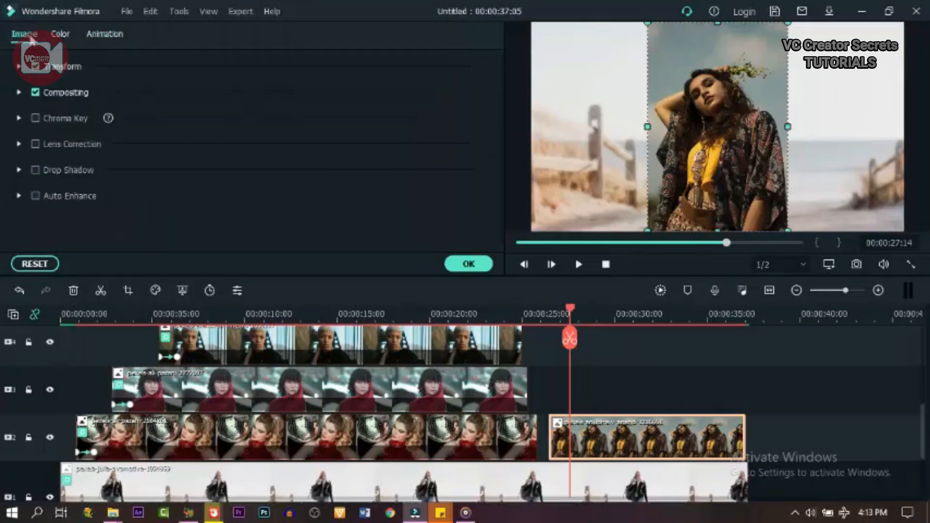
pyautogui.click(20, 66)
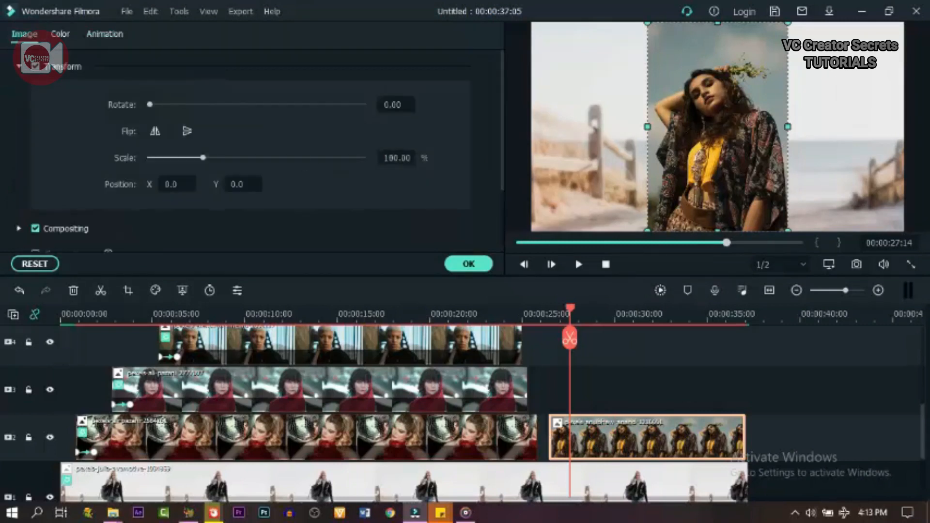
pyautogui.write('80')
pyautogui.press('Return')
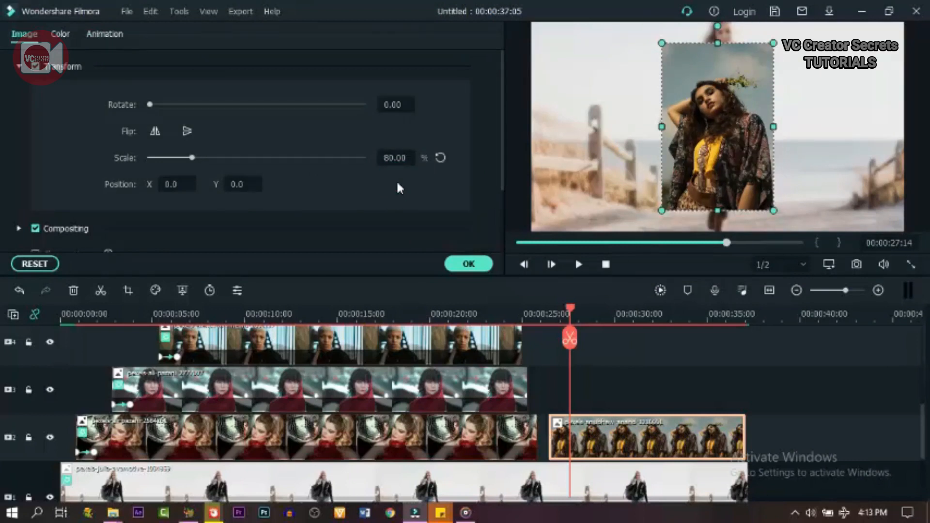
pyautogui.click(482, 266)
# - Search the effects for "bor" and apply the Border effect to the new yellow-top portrait
pyautogui.click(213, 42)
pyautogui.click(419, 68)
pyautogui.write('bor')
pyautogui.moveTo(328, 240); pyautogui.dragTo(559, 428)
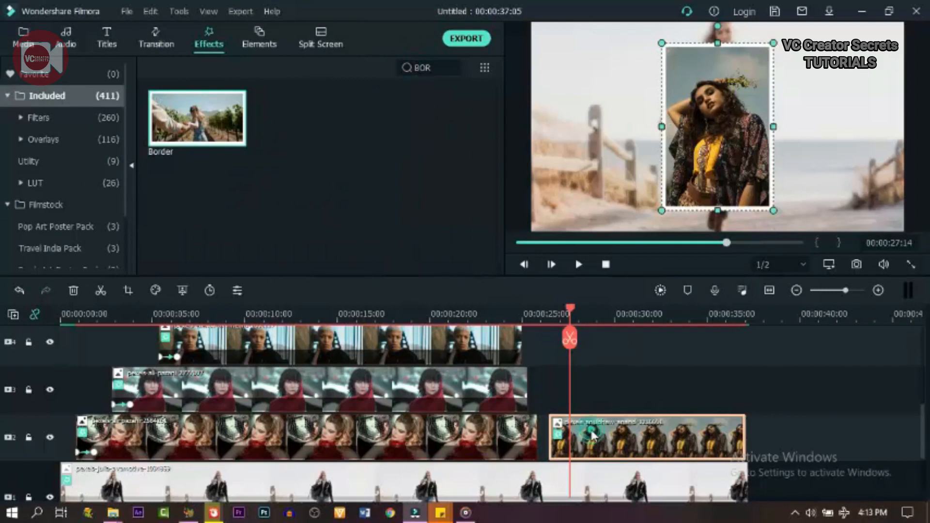
# - Set the start color of the yellow-top portrait's border to dark red, #aa0000
pyautogui.doubleClick(592, 436)
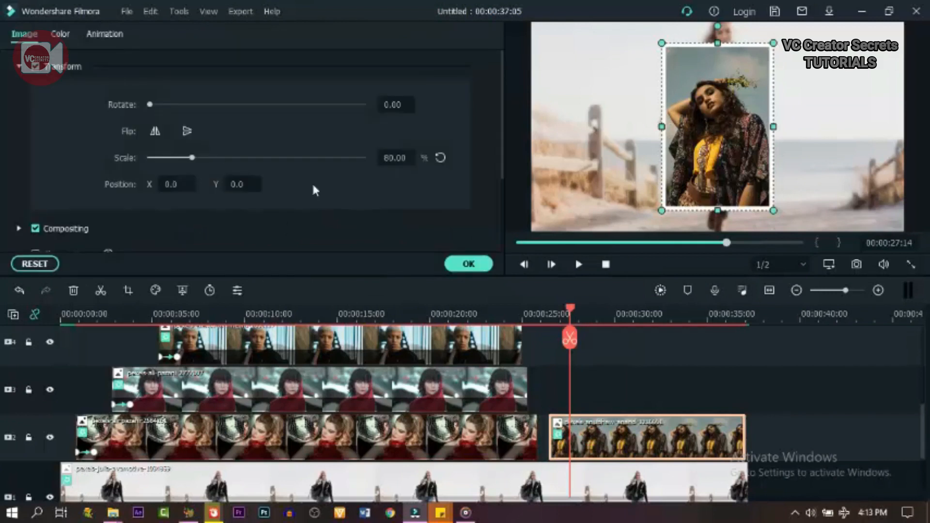
pyautogui.click(20, 67)
pyautogui.scroll(-3, 209, 231)
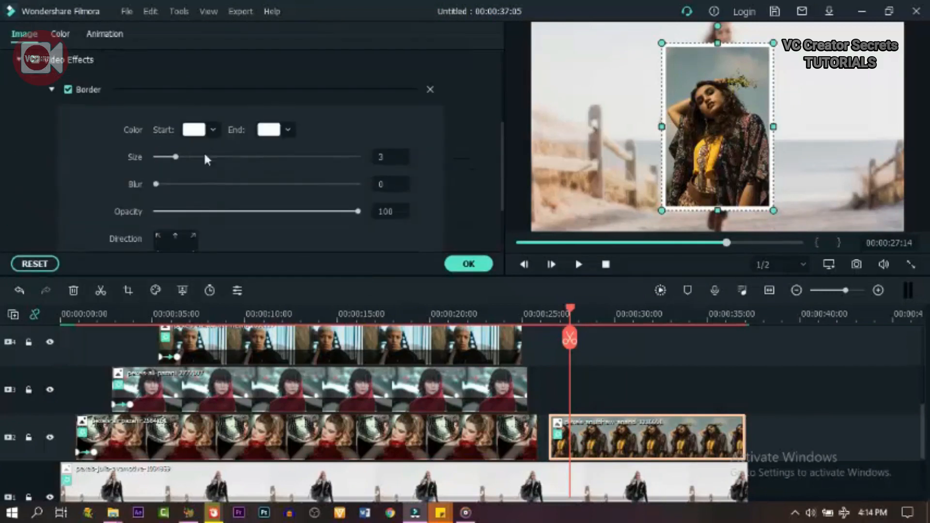
pyautogui.click(197, 134)
pyautogui.click(219, 227)
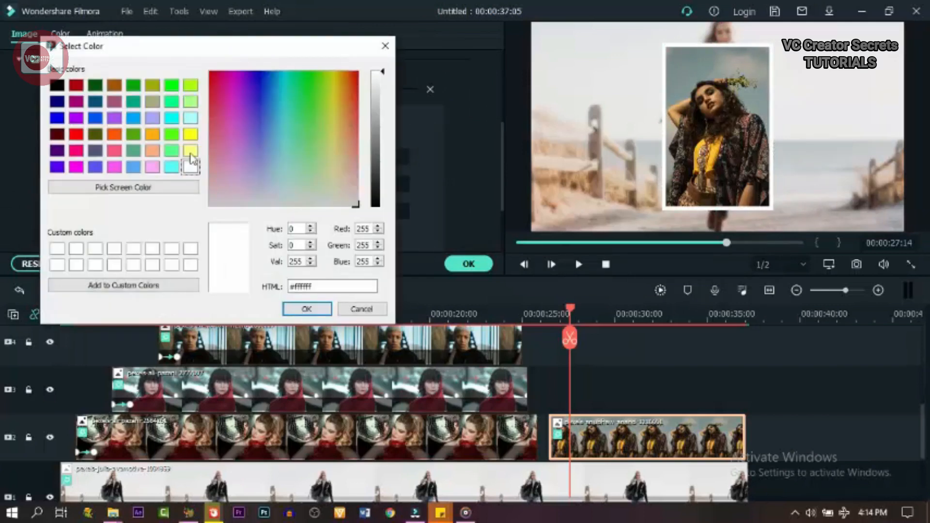
pyautogui.click(76, 85)
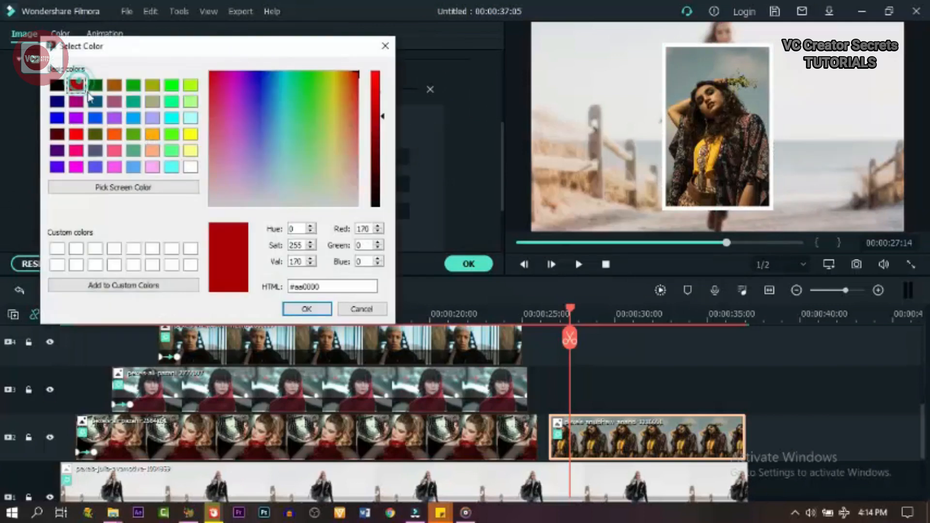
pyautogui.click(318, 310)
# - Set the end color of the portrait's border to orange and apply the border settings
pyautogui.click(266, 130)
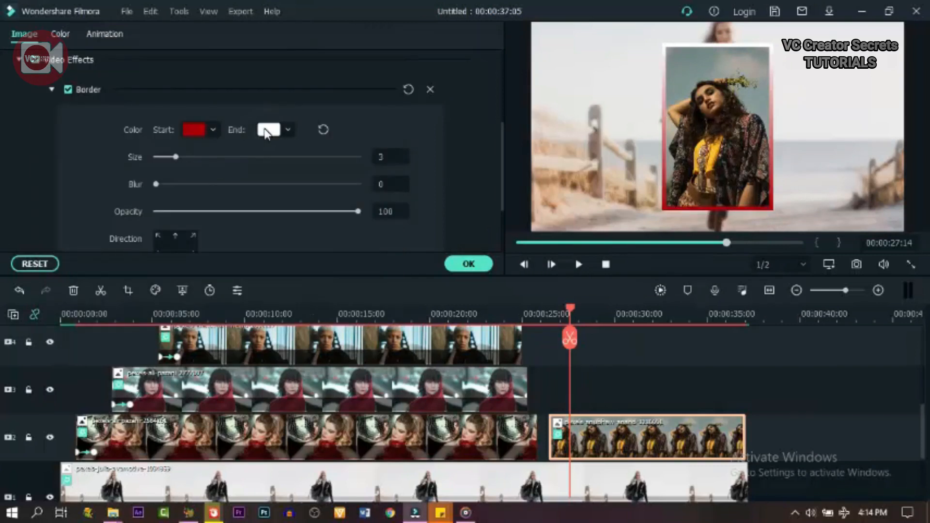
pyautogui.click(298, 227)
pyautogui.click(228, 133)
pyautogui.click(374, 308)
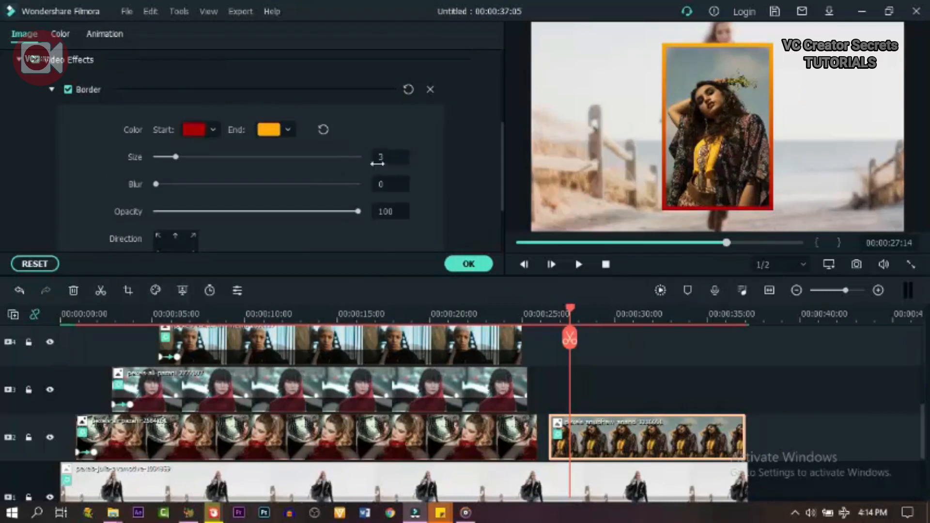
pyautogui.click(468, 261)
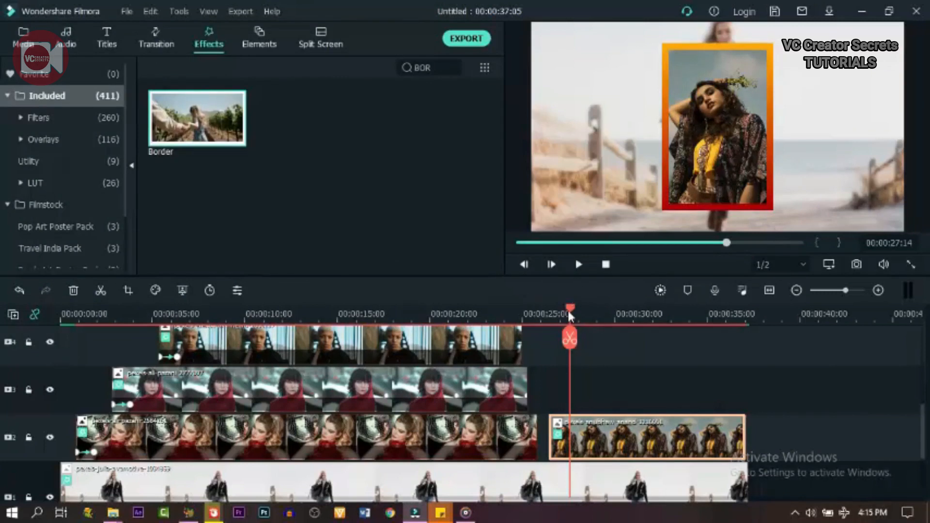
# - Add the red-sari portrait with gold jewelry to track 3 at about 00:00:27:13, and extend it to the end of the clip below
pyautogui.moveTo(571, 308); pyautogui.dragTo(571, 308)
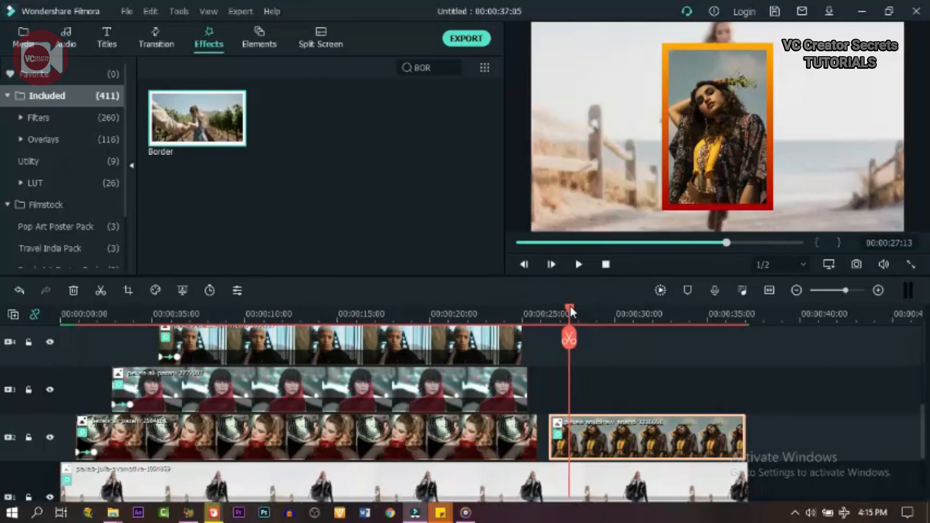
pyautogui.click(27, 45)
pyautogui.moveTo(202, 196); pyautogui.dragTo(573, 384)
pyautogui.moveTo(663, 387); pyautogui.dragTo(744, 389)
# - Add the portrait among yellow leaves to track 4 at about 00:00:29:06, and extend it to end close to the clips below
pyautogui.moveTo(569, 308); pyautogui.dragTo(600, 302)
pyautogui.moveTo(312, 201); pyautogui.dragTo(606, 344)
pyautogui.moveTo(695, 349); pyautogui.dragTo(742, 349)
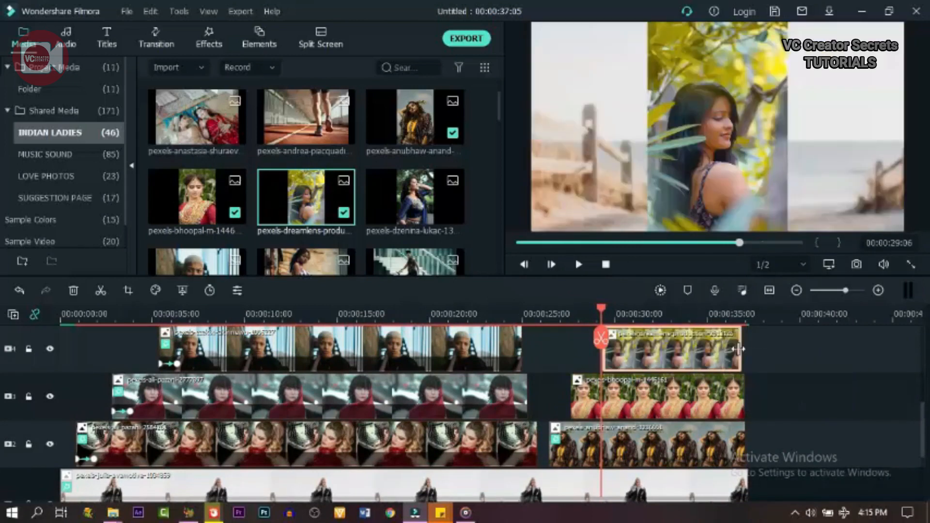
# - Add the blue-outfit portrait to track 5, extended to end near the clips below, and place the pexels-joy-deb-1580270 portrait on track 6, starting slightly later
pyautogui.moveTo(441, 223); pyautogui.dragTo(627, 388)
pyautogui.moveTo(716, 373); pyautogui.dragTo(739, 373)
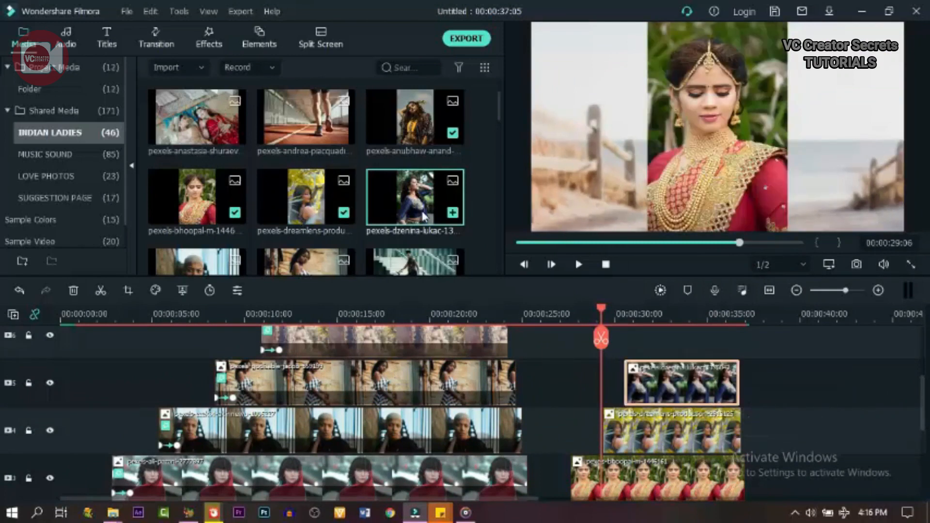
pyautogui.scroll(-2, 423, 216)
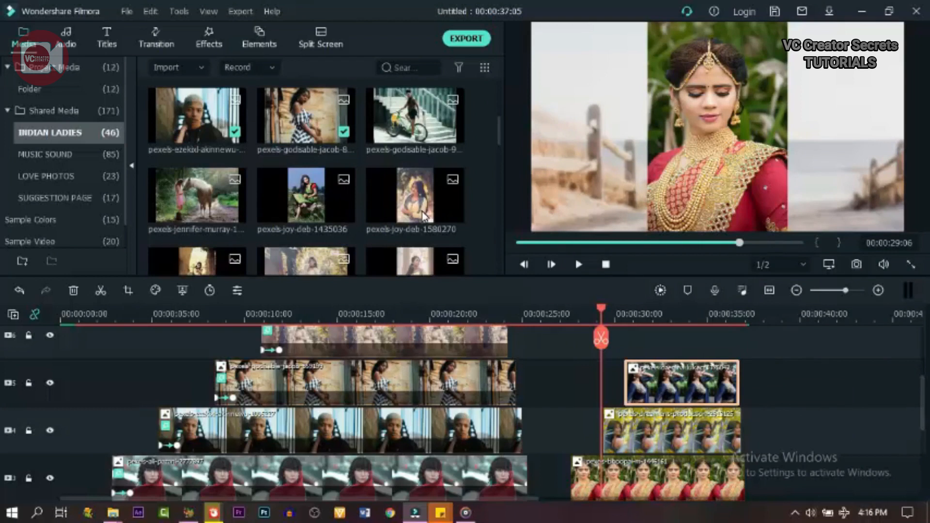
pyautogui.scroll(-1, 422, 215)
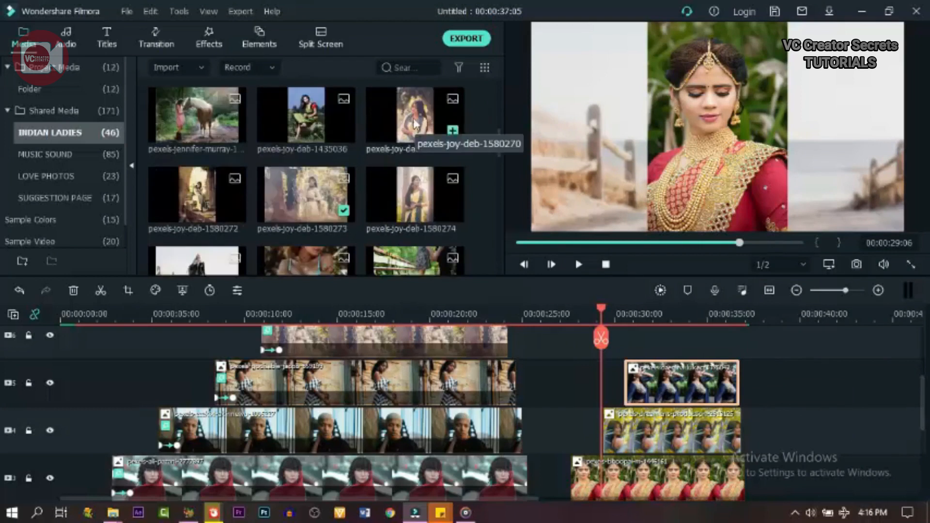
pyautogui.moveTo(420, 136); pyautogui.dragTo(653, 348)
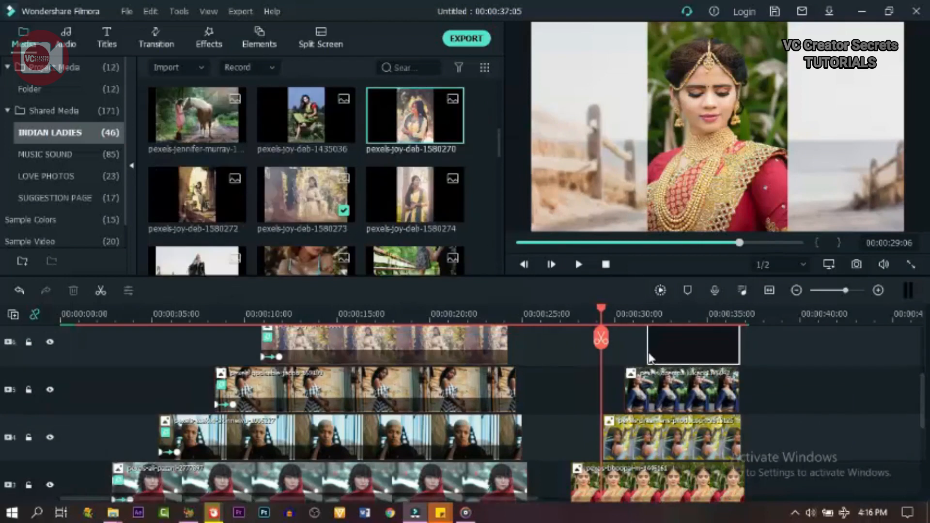
# - Add the red-veiled bride portrait to track 7, starting just after the track 6 portrait, and trim its end slightly
pyautogui.scroll(-6, 423, 214)
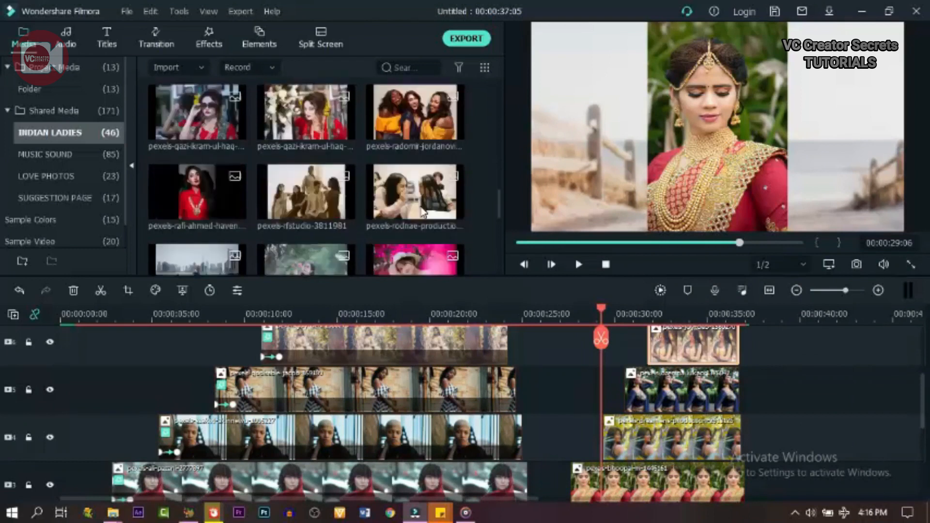
pyautogui.scroll(5, 422, 211)
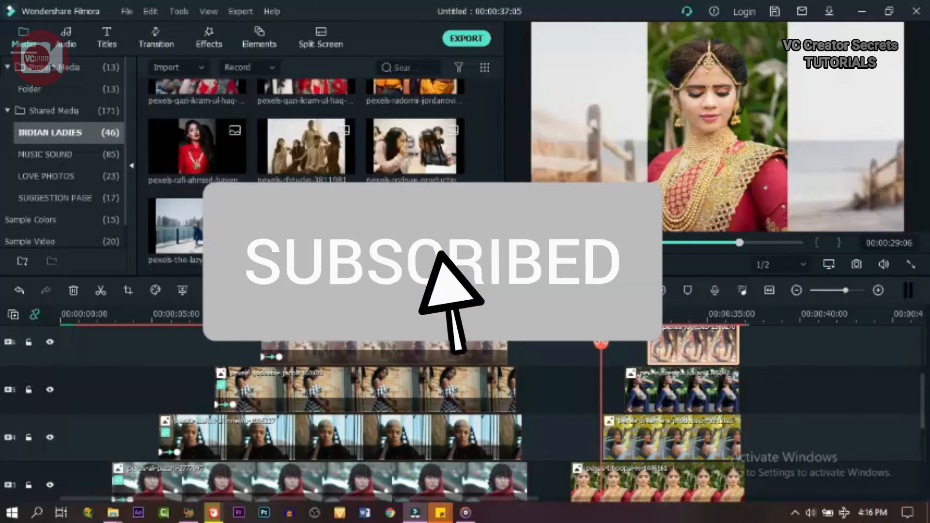
pyautogui.scroll(2, 422, 212)
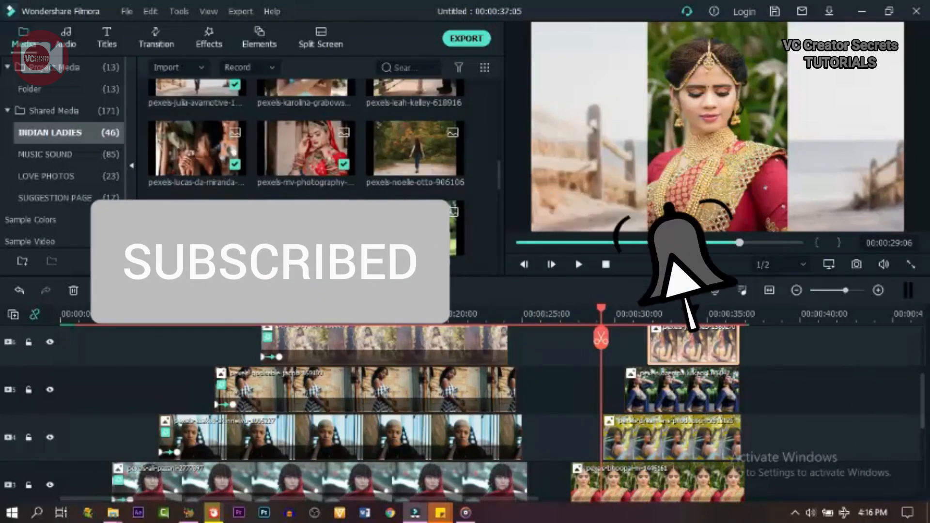
pyautogui.moveTo(476, 267); pyautogui.dragTo(679, 412)
pyautogui.moveTo(773, 398)
pyautogui.mouseDown()
pyautogui.moveTo(758, 399)
pyautogui.moveTo(767, 400)
pyautogui.mouseUp()
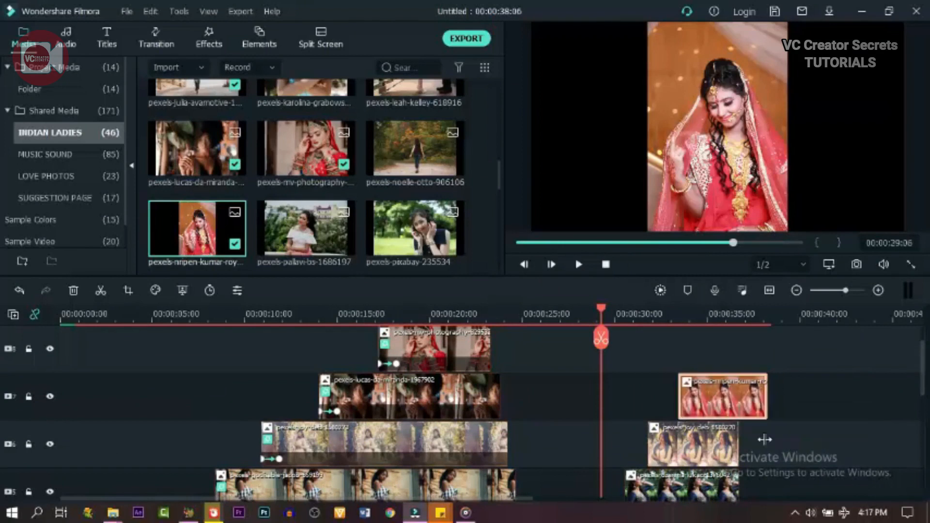
# - Extend the beach background clip on track 1 to about 00:00:42:04
pyautogui.scroll(-6, 765, 440)
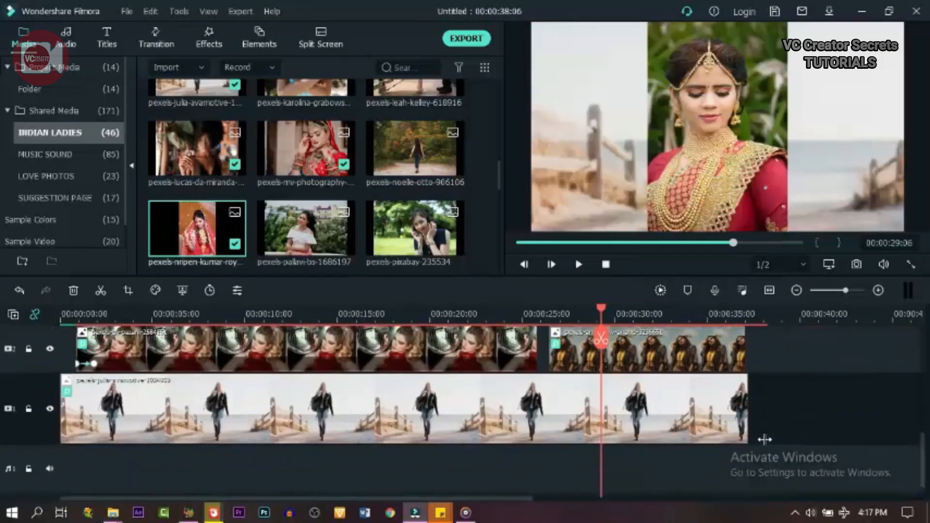
pyautogui.moveTo(748, 398); pyautogui.dragTo(838, 391)
# - Extend the second stack's portraits below the red-veiled bride together so they end near the end of the beach background clip
pyautogui.scroll(1, 762, 425)
pyautogui.moveTo(762, 421); pyautogui.dragTo(707, 394)
pyautogui.click(739, 399)
pyautogui.scroll(-2, 821, 465)
pyautogui.scroll(-2, 821, 470)
pyautogui.moveTo(757, 440); pyautogui.dragTo(717, 353)
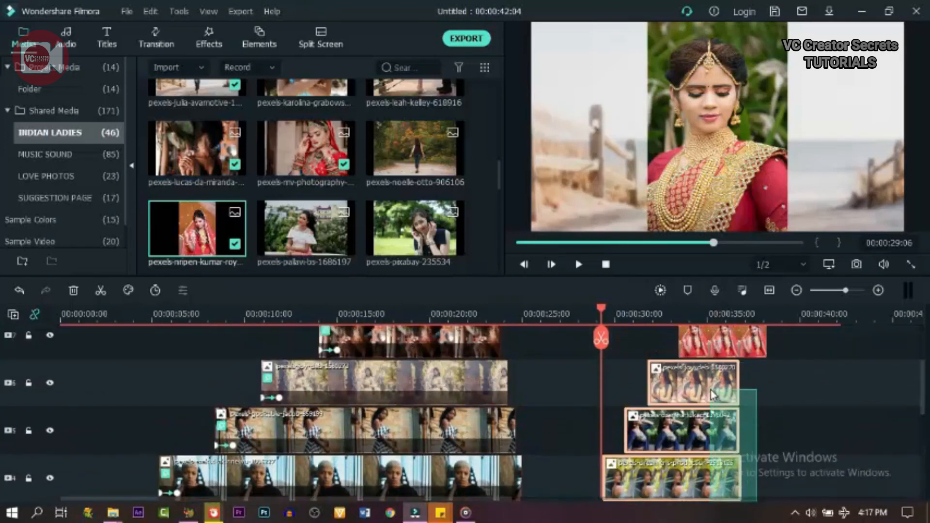
pyautogui.moveTo(739, 383); pyautogui.dragTo(845, 382)
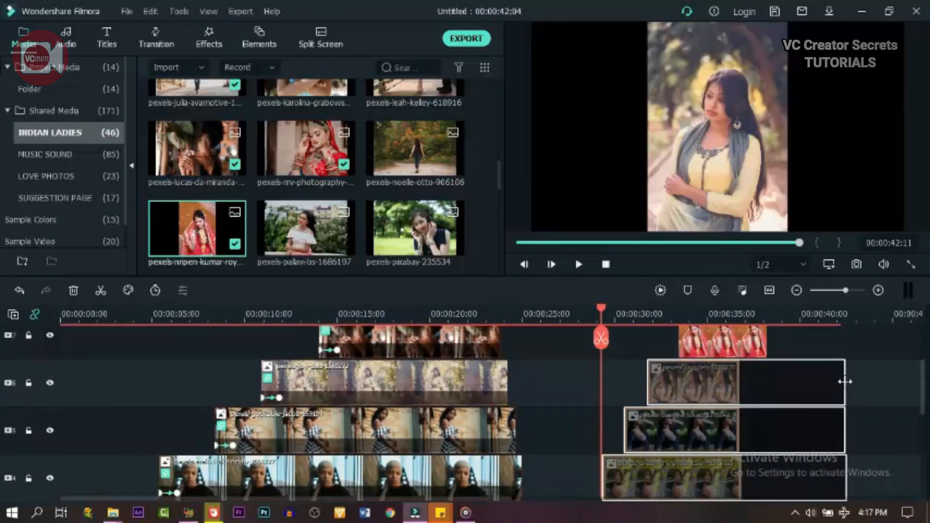
pyautogui.scroll(-3, 868, 400)
pyautogui.scroll(3, 865, 401)
pyautogui.scroll(-3, 865, 402)
pyautogui.scroll(3, 865, 401)
# - Trim the second stack's clip ends into a staircase, from about 00:00:41 on track 2 to slightly earlier on each higher track
pyautogui.moveTo(767, 356)
pyautogui.mouseDown()
pyautogui.moveTo(823, 355)
pyautogui.moveTo(769, 362)
pyautogui.mouseUp()
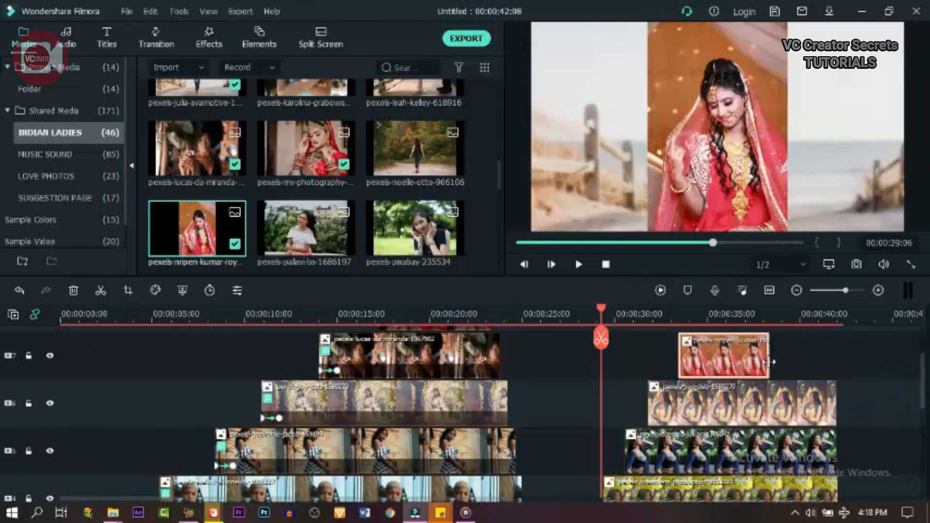
pyautogui.click(798, 407)
pyautogui.moveTo(838, 396); pyautogui.dragTo(779, 400)
pyautogui.scroll(-2, 824, 402)
pyautogui.click(838, 408)
pyautogui.moveTo(838, 409); pyautogui.dragTo(819, 454)
pyautogui.scroll(-2, 837, 423)
pyautogui.click(838, 423)
pyautogui.scroll(-2, 800, 420)
pyautogui.click(844, 408)
pyautogui.click(841, 456)
pyautogui.scroll(-2, 826, 445)
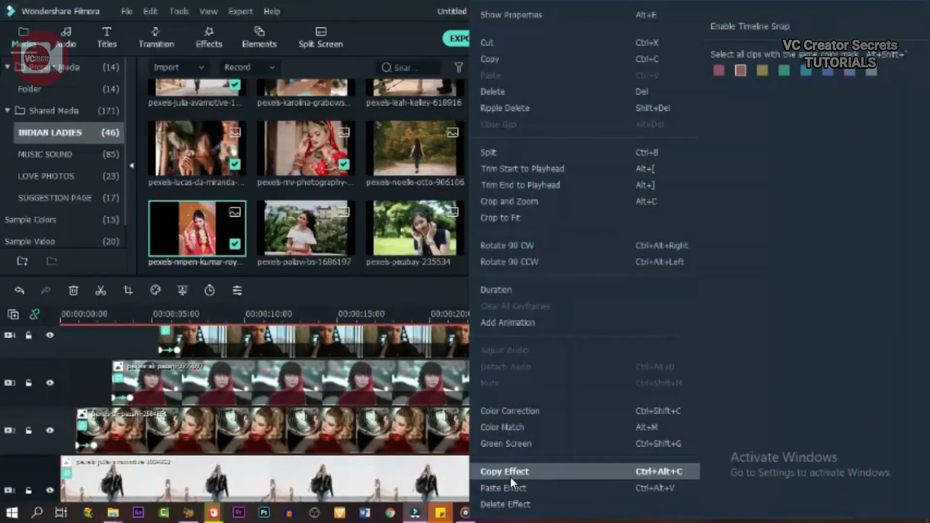
# - Copy the effect of the gradient-bordered track 2 portrait and paste it onto the second-stack portraits on tracks 3 to 7
pyautogui.click(511, 477)
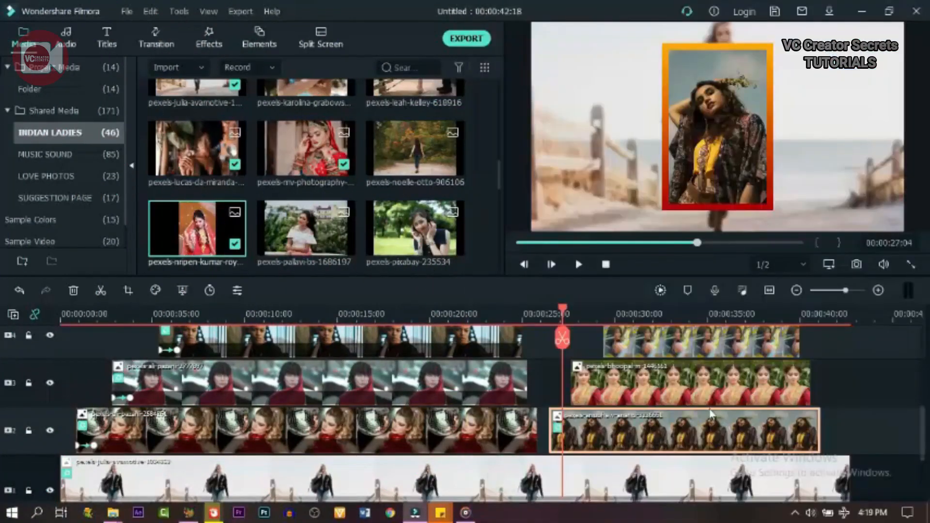
pyautogui.moveTo(815, 391); pyautogui.dragTo(723, 420)
pyautogui.rightClick(724, 417)
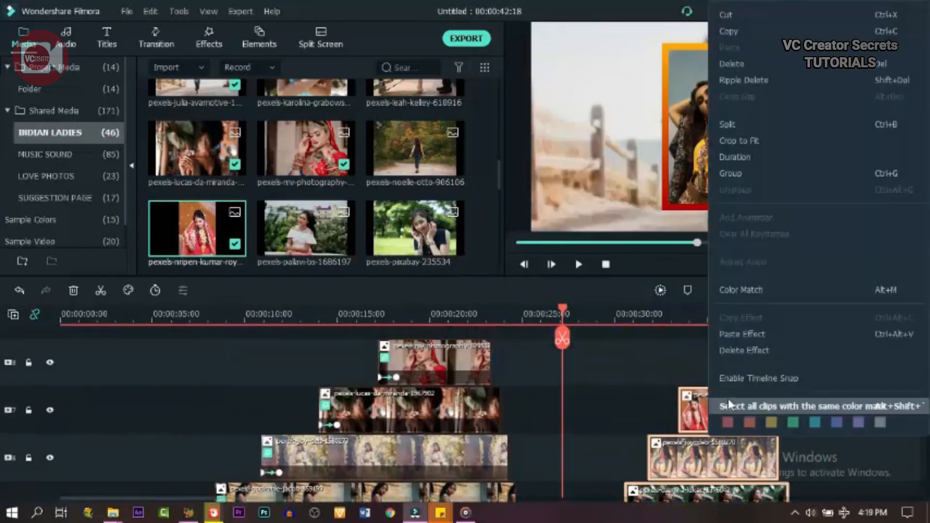
pyautogui.click(733, 339)
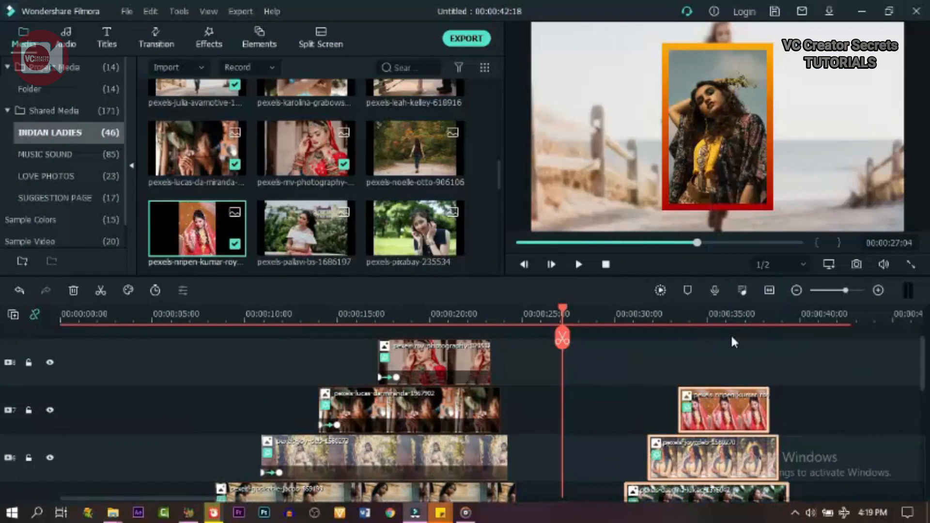
# - Play back the second stack from about 00:00:26:23 to check the pasted gradient borders on every portrait
pyautogui.moveTo(562, 307); pyautogui.dragTo(601, 324)
pyautogui.scroll(-3, 630, 361)
pyautogui.click(559, 319)
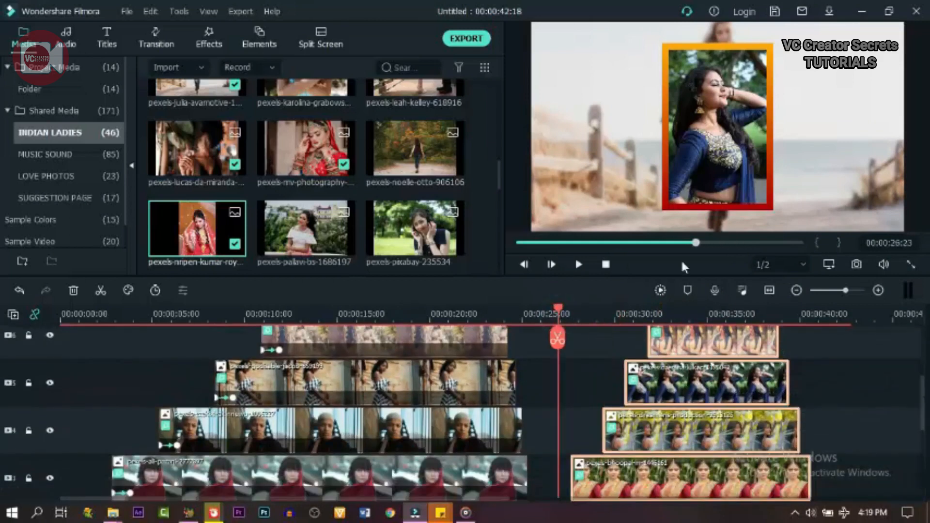
pyautogui.click(580, 265)
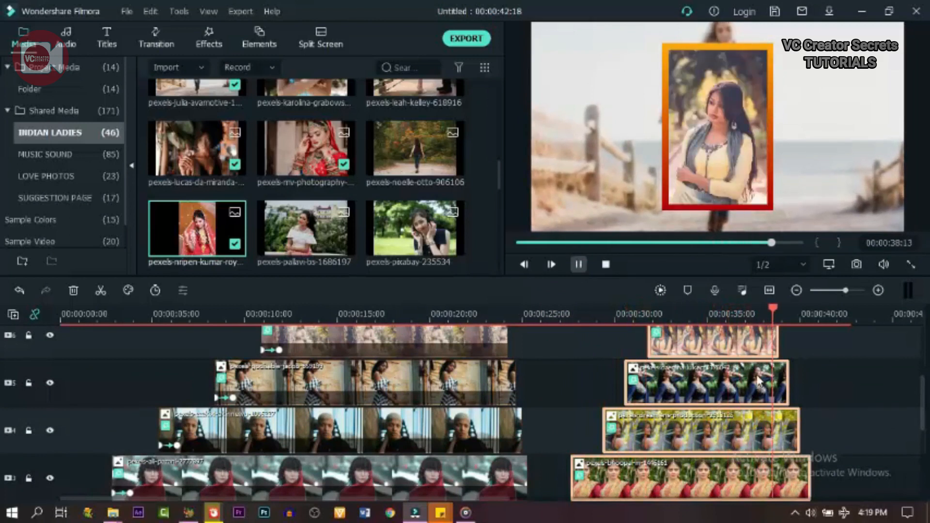
pyautogui.click(575, 374)
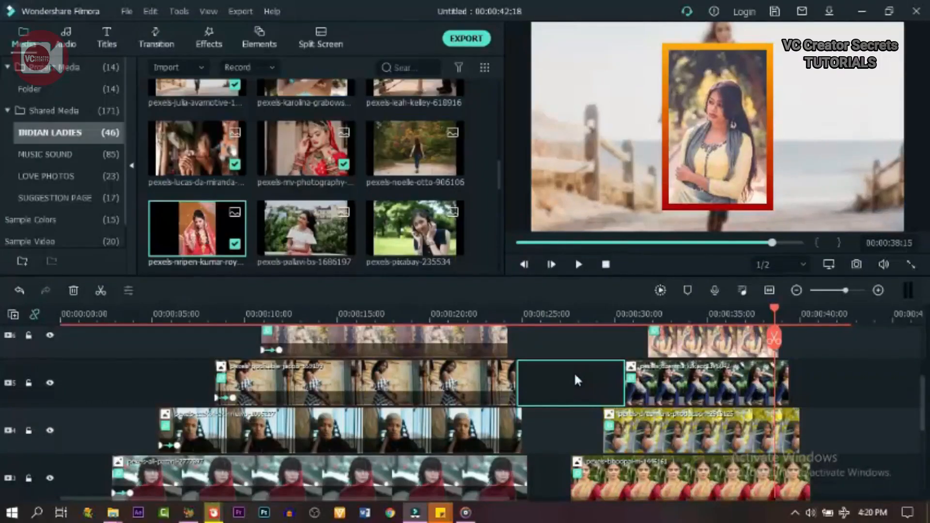
# - Move the second stack's track 2 portrait to the left side of the video frame, slightly below the vertical centre
pyautogui.scroll(-2, 568, 362)
pyautogui.click(553, 314)
pyautogui.click(569, 443)
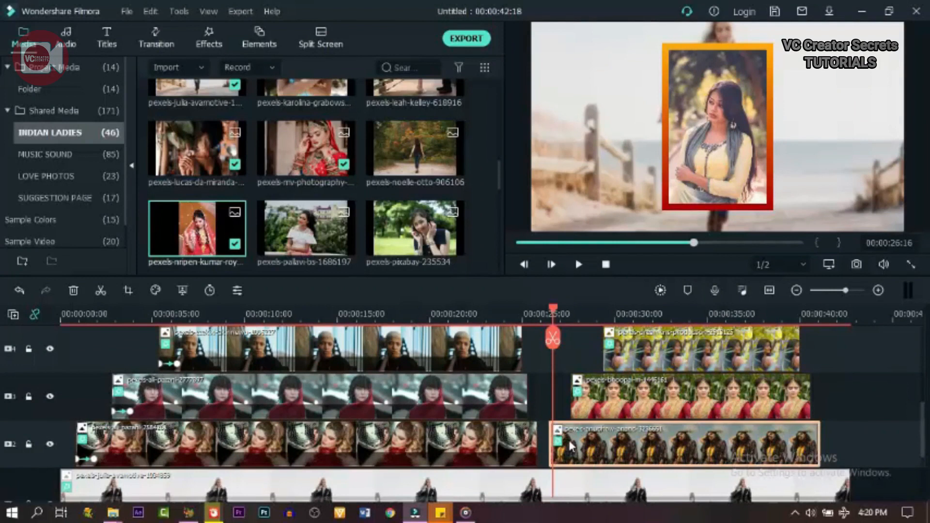
pyautogui.doubleClick(569, 440)
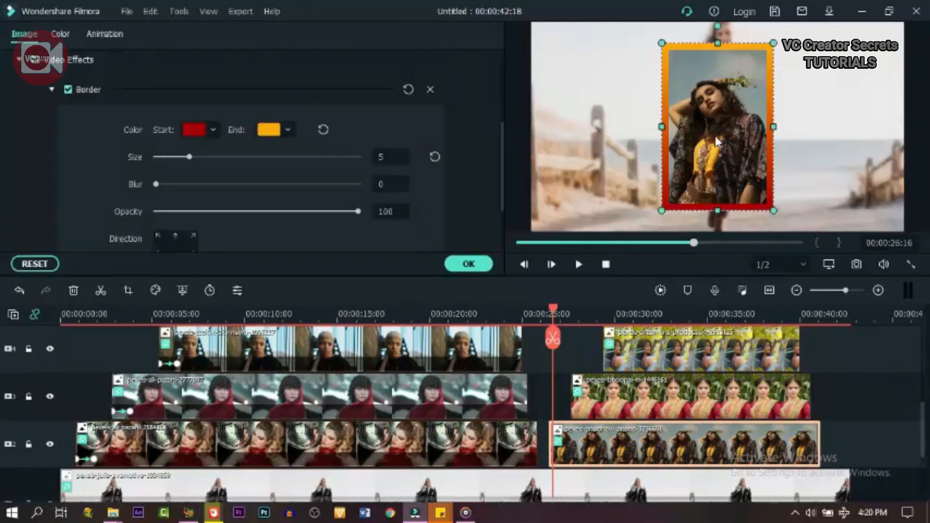
pyautogui.moveTo(673, 139); pyautogui.dragTo(617, 146)
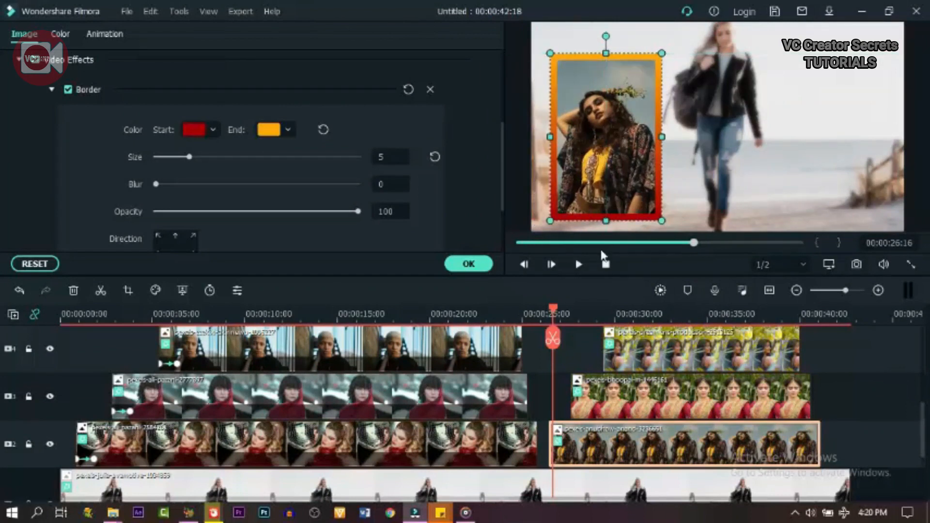
# - Shift the bride portrait on track 3 slightly higher and just right of the frame's centre, clear of the left portrait
pyautogui.click(584, 316)
pyautogui.click(600, 406)
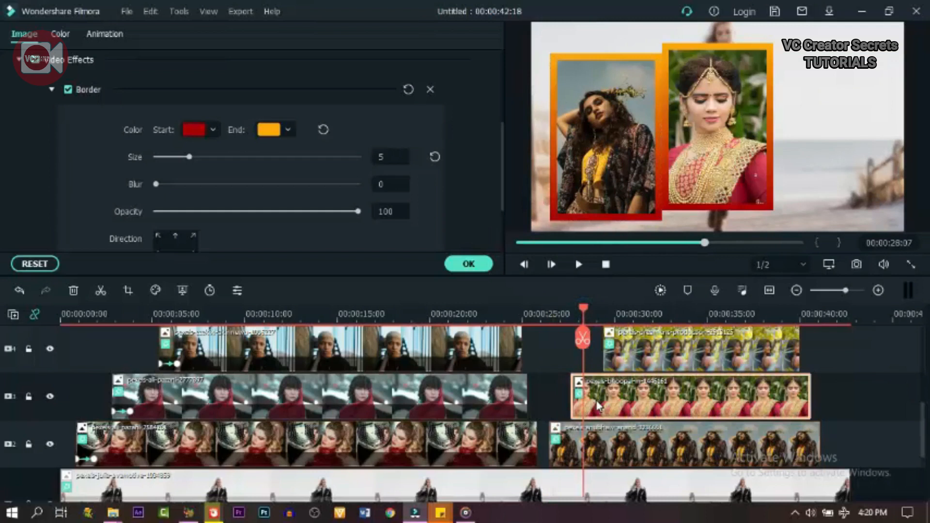
pyautogui.click(718, 121)
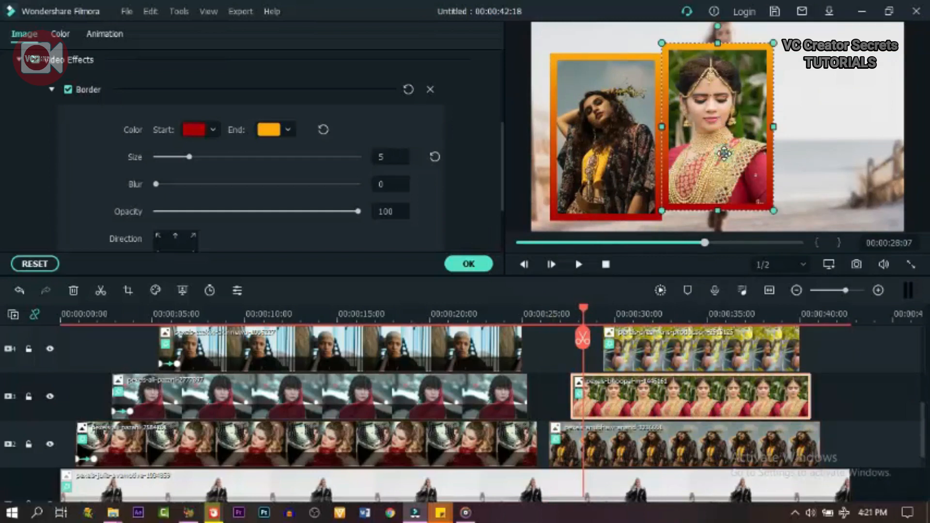
pyautogui.moveTo(735, 153)
pyautogui.mouseDown()
pyautogui.moveTo(733, 141)
pyautogui.moveTo(724, 147)
pyautogui.moveTo(732, 147)
pyautogui.mouseUp()
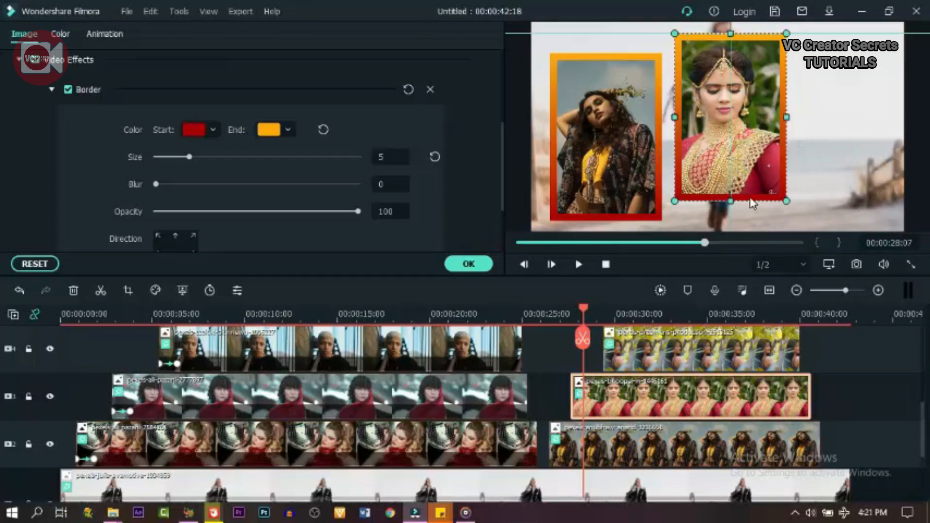
# - Move the yellow-leaves portrait on track 4 to the right side of the video frame, level with the left portrait
pyautogui.click(617, 315)
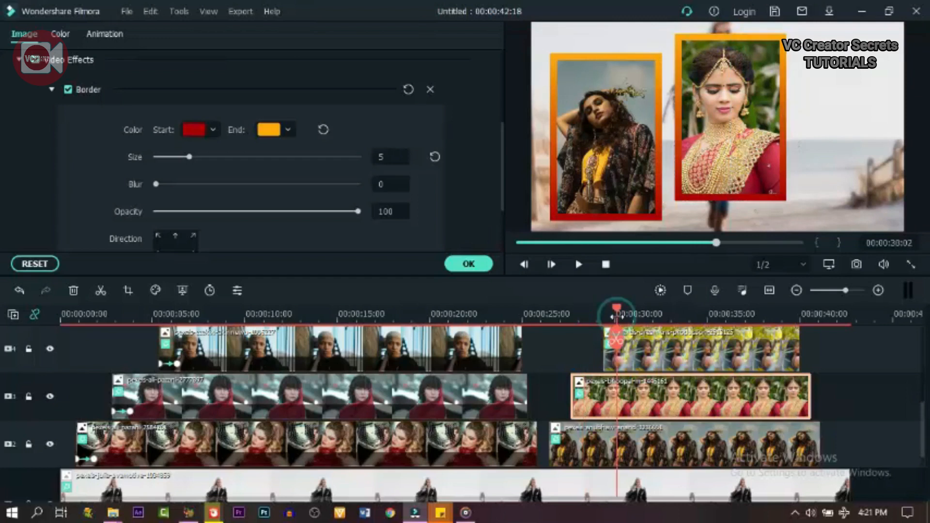
pyautogui.click(638, 349)
pyautogui.click(690, 206)
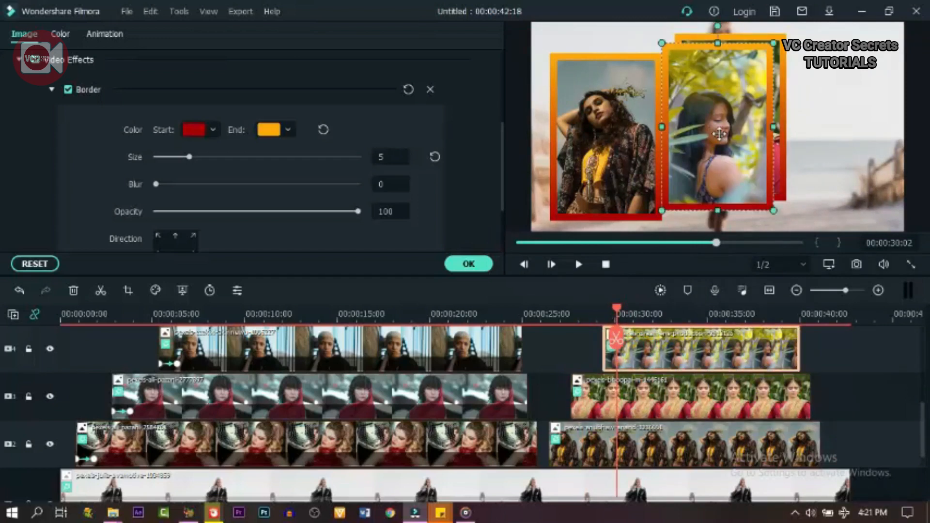
pyautogui.moveTo(777, 128); pyautogui.dragTo(843, 144)
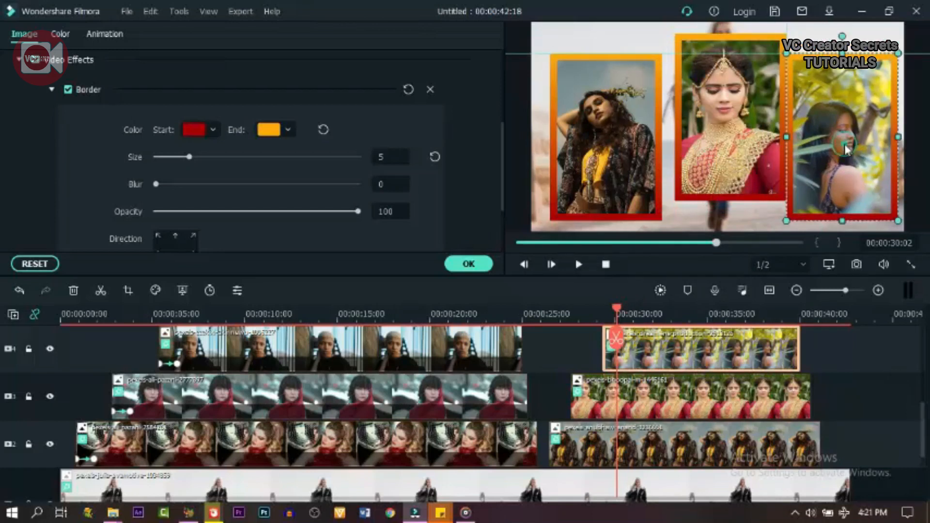
# - Move the middle bride portrait back to the horizontal centre of the frame and nudge the left portrait slightly further left
pyautogui.click(718, 124)
pyautogui.press('Left')
pyautogui.press('Left')
pyautogui.moveTo(715, 117); pyautogui.dragTo(717, 118)
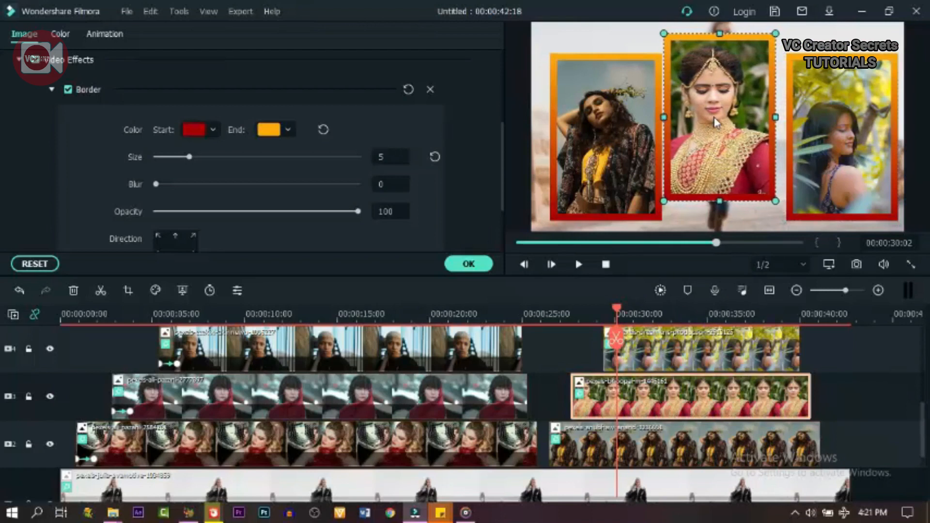
pyautogui.click(597, 152)
pyautogui.press('Left')
pyautogui.press('Left')
pyautogui.press('Left')
pyautogui.press('Left')
# - Nudge the middle bride portrait slightly up and the right yellow-leaves portrait slightly left to even out the spacing
pyautogui.click(720, 144)
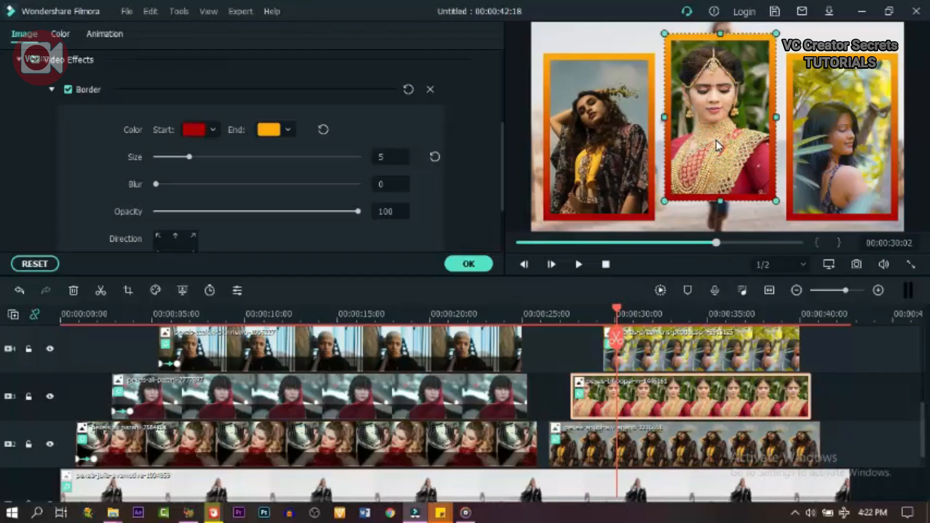
pyautogui.press('Up')
pyautogui.press('Up')
pyautogui.press('Up')
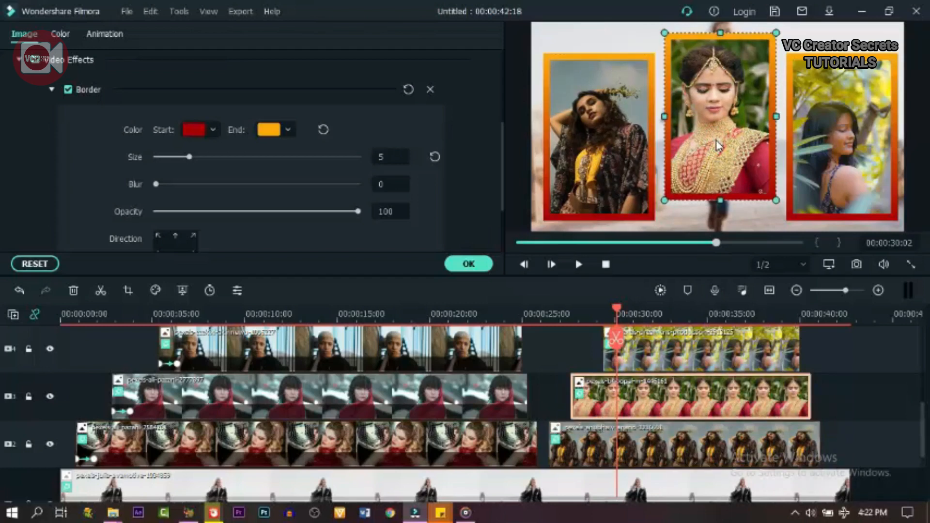
pyautogui.click(865, 160)
pyautogui.press('Left')
pyautogui.press('Left')
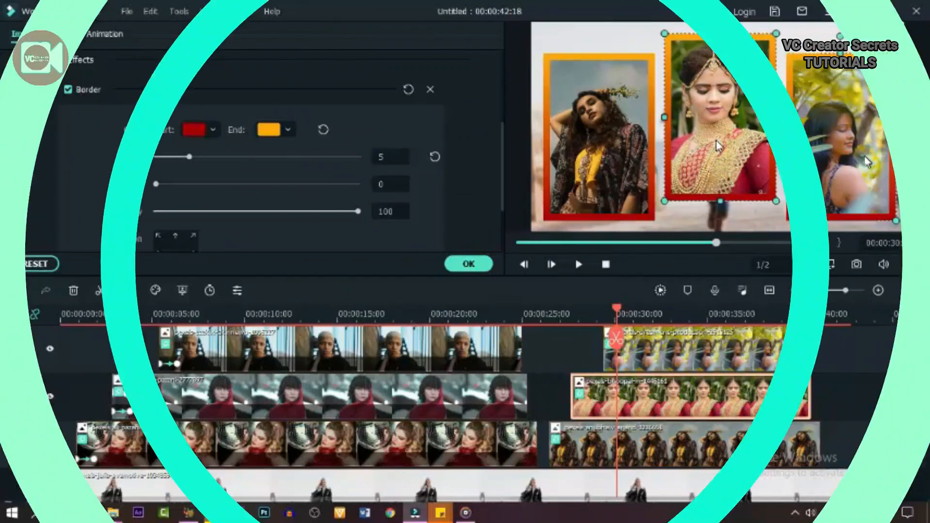
# - Place the blue-outfit portrait tilted over the left portrait, and rotate the track 6 portrait to 340.80 degrees
pyautogui.click(843, 146)
pyautogui.click(566, 143)
pyautogui.click(723, 127)
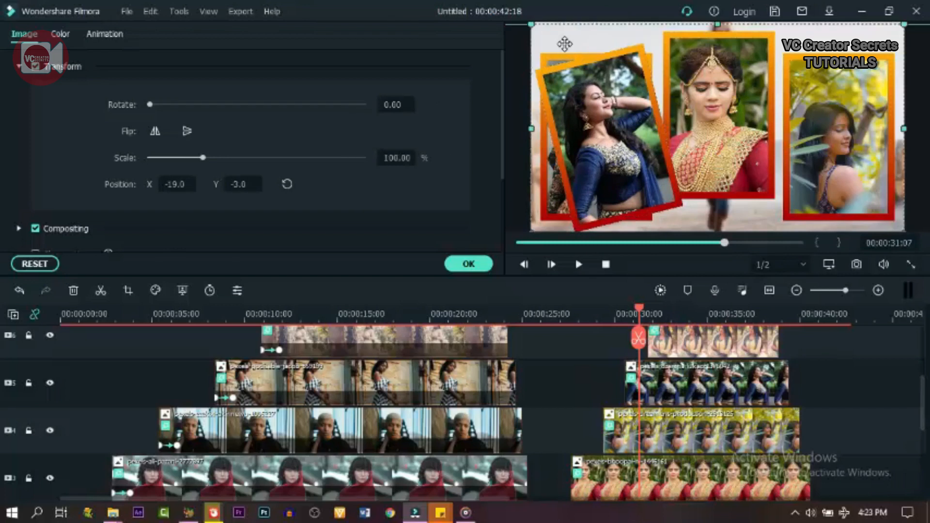
pyautogui.click(637, 383)
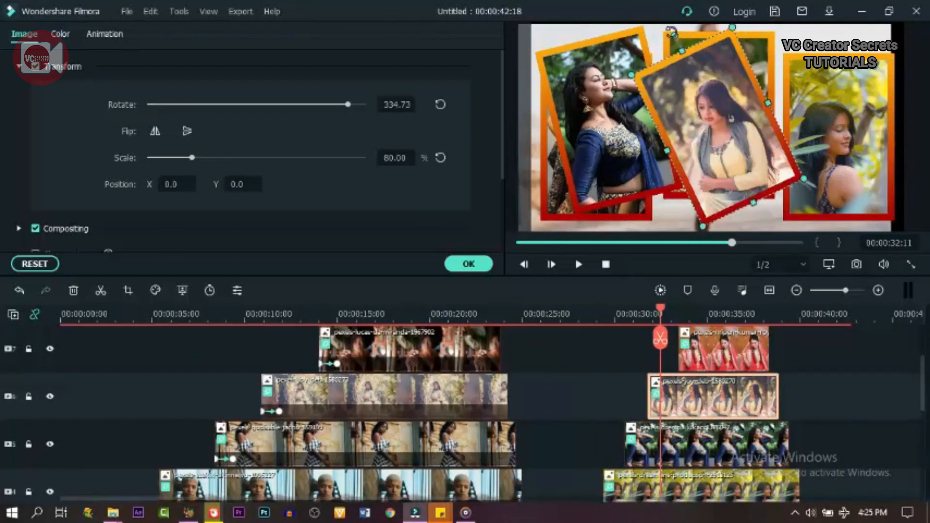
pyautogui.moveTo(672, 32); pyautogui.dragTo(683, 28)
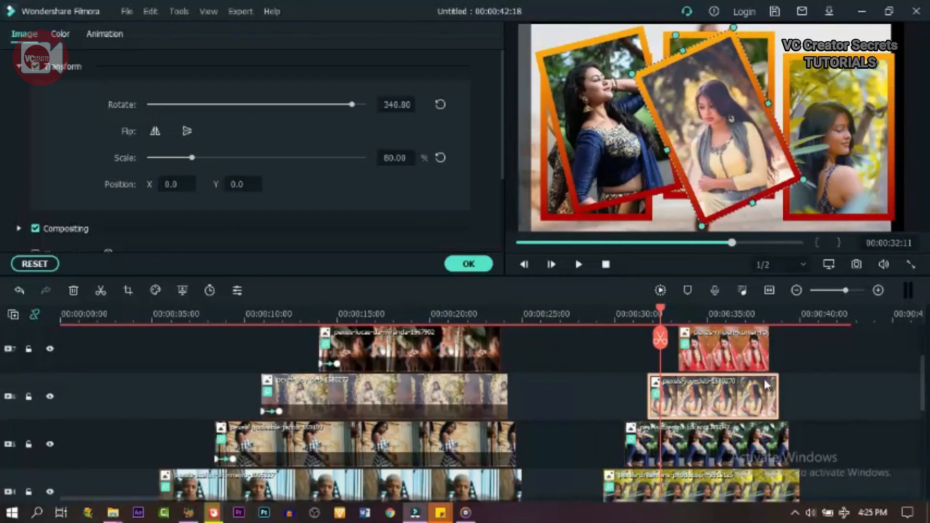
# - Move the red-veiled bride portrait on track 7 to X 157, Y 0 and rotate it to 342.51 degrees
pyautogui.click(699, 315)
pyautogui.click(726, 350)
pyautogui.moveTo(761, 160); pyautogui.dragTo(882, 160)
pyautogui.moveTo(838, 27); pyautogui.dragTo(809, 29)
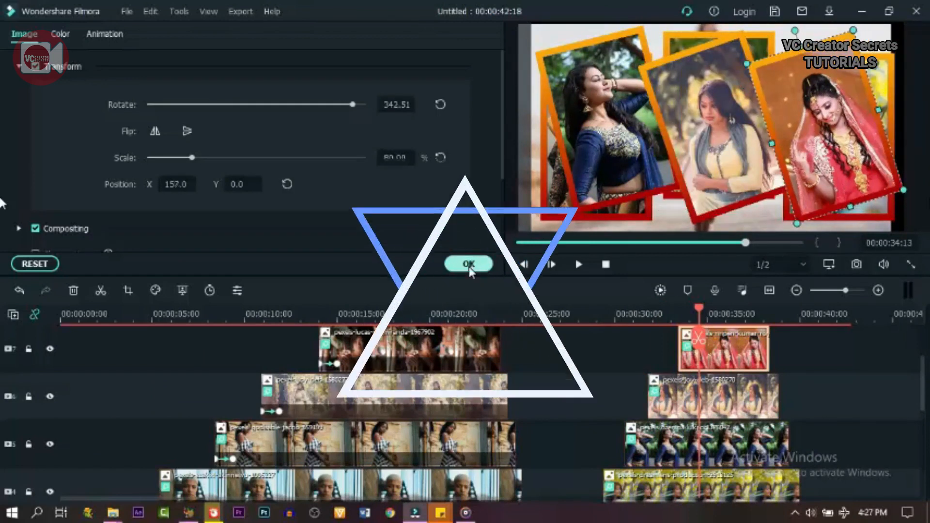
pyautogui.click(469, 269)
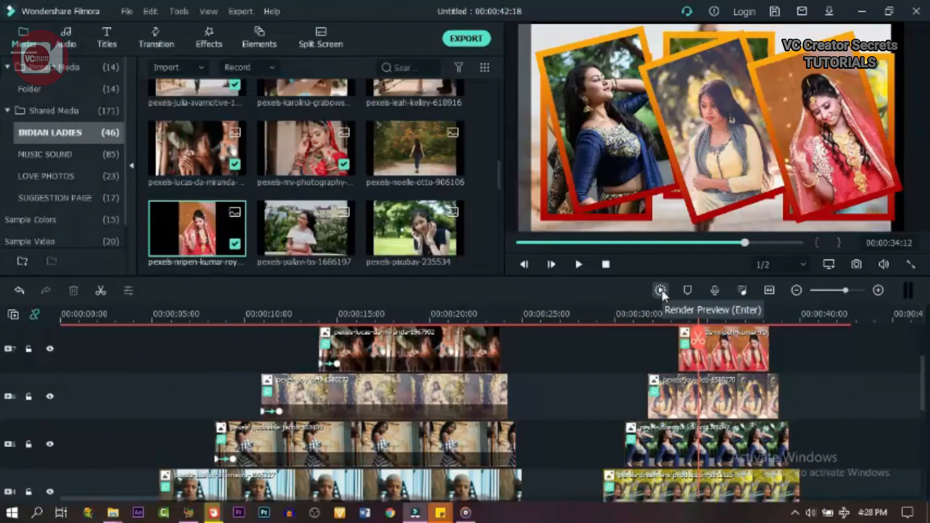
# - Play back the second stack from about 00:00:26:21 to review the arranged and tilted portraits
pyautogui.scroll(-5, 630, 412)
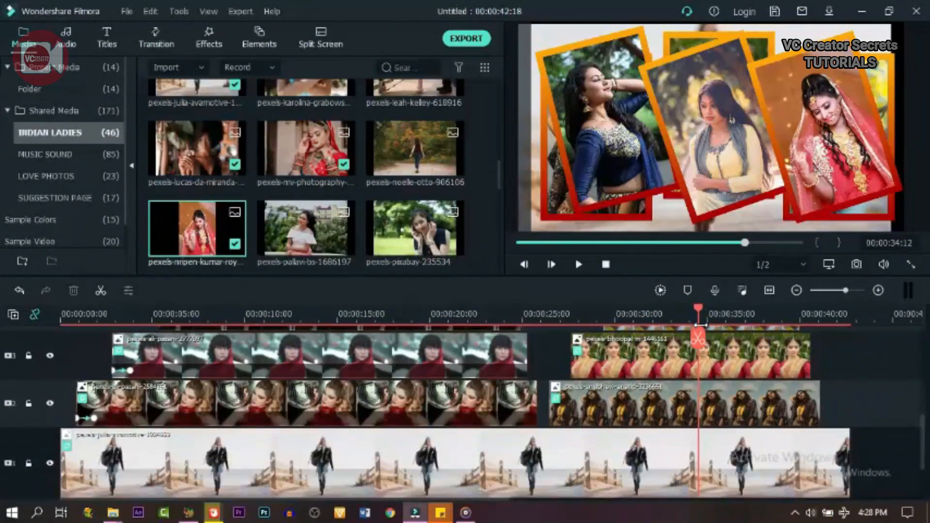
pyautogui.click(557, 317)
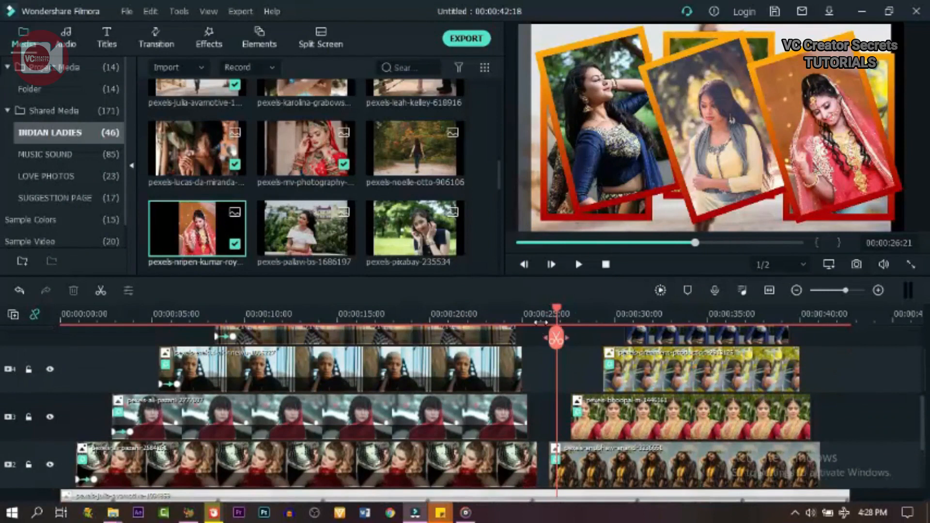
pyautogui.press('space')
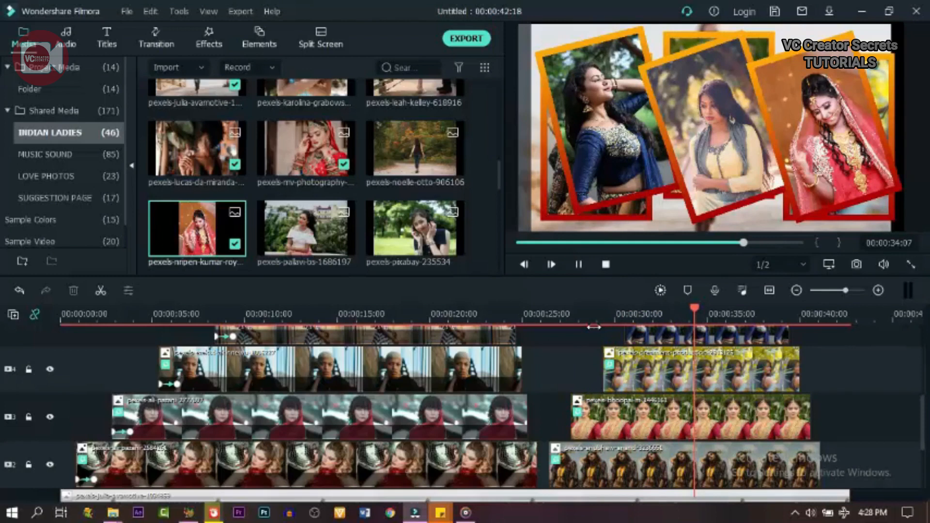
pyautogui.press('space')
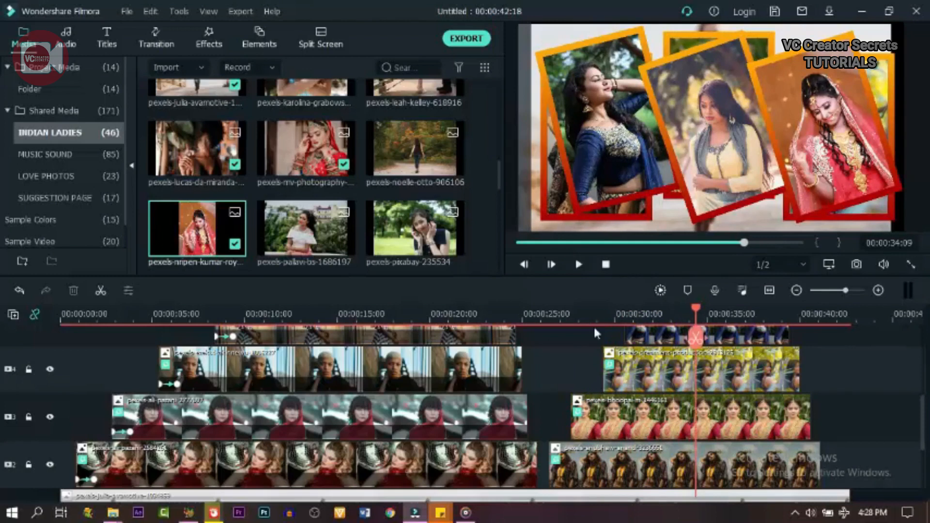
# - Apply the Slide Up animation preset to the second-stack portraits on tracks 2 and 3
pyautogui.click(560, 319)
pyautogui.doubleClick(568, 457)
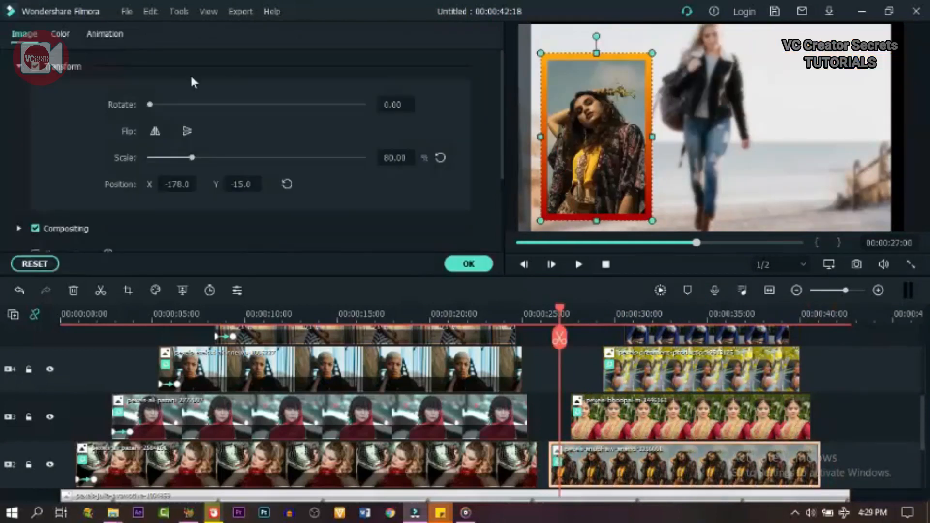
pyautogui.click(99, 36)
pyautogui.click(80, 95)
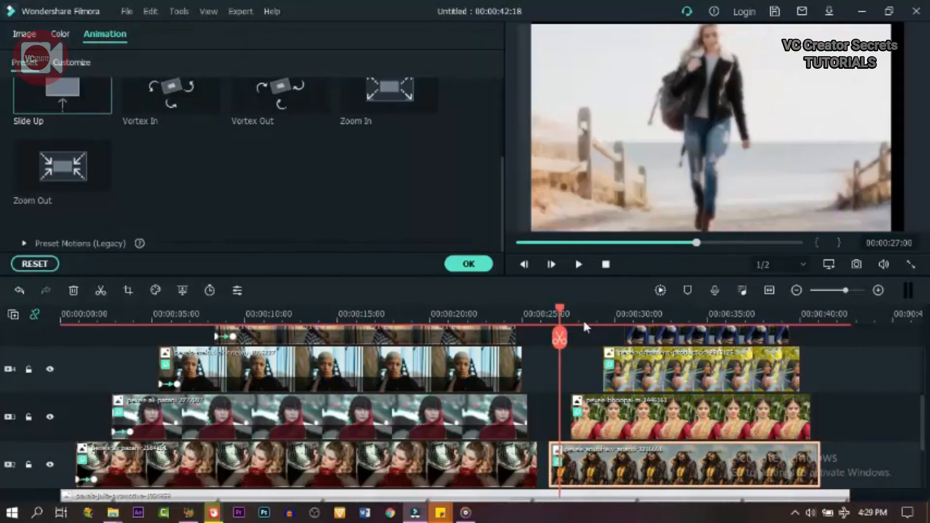
pyautogui.click(583, 318)
pyautogui.click(597, 418)
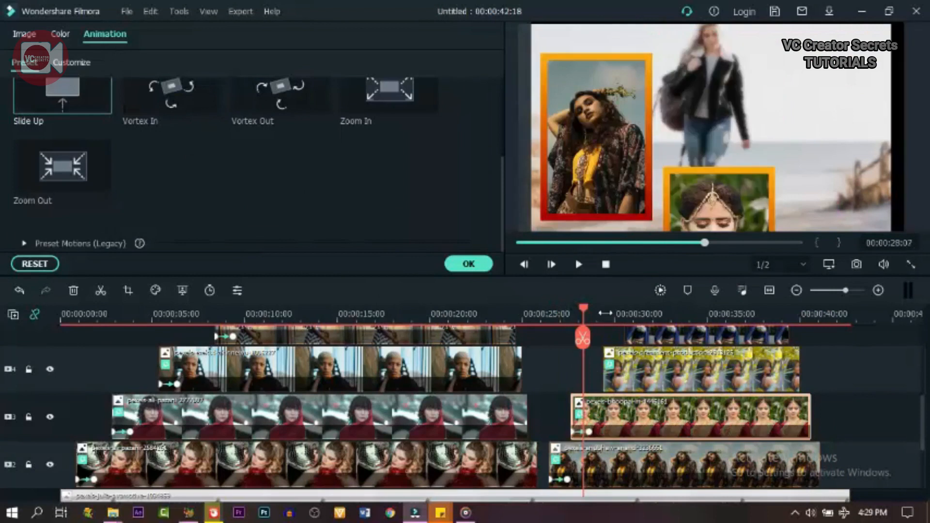
# - Apply the Slide Up animation preset to the second-stack portraits on tracks 4, 5 and 6
pyautogui.click(609, 317)
pyautogui.click(614, 369)
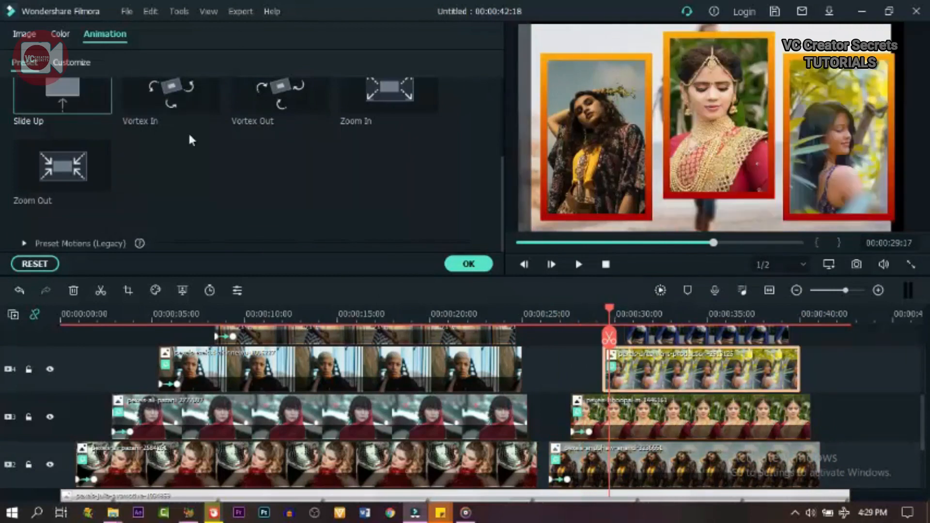
pyautogui.doubleClick(83, 87)
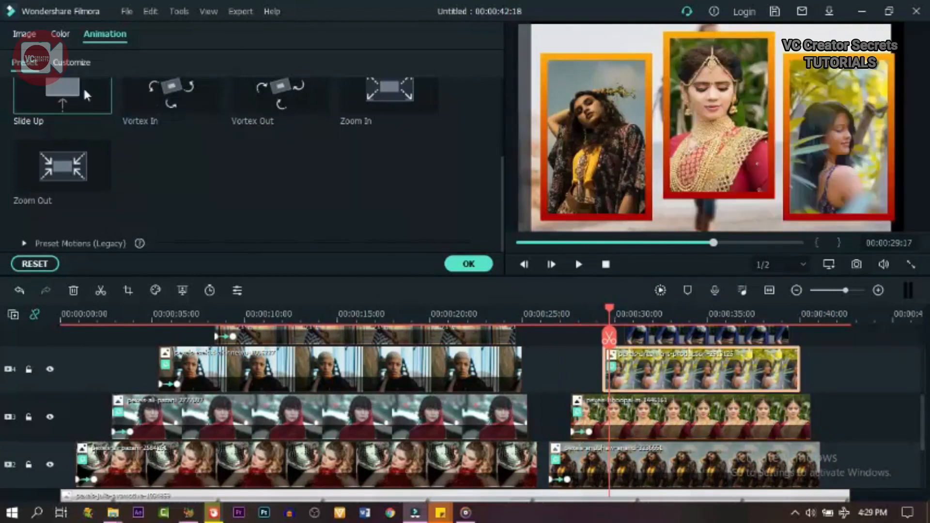
pyautogui.scroll(2, 636, 383)
pyautogui.click(636, 383)
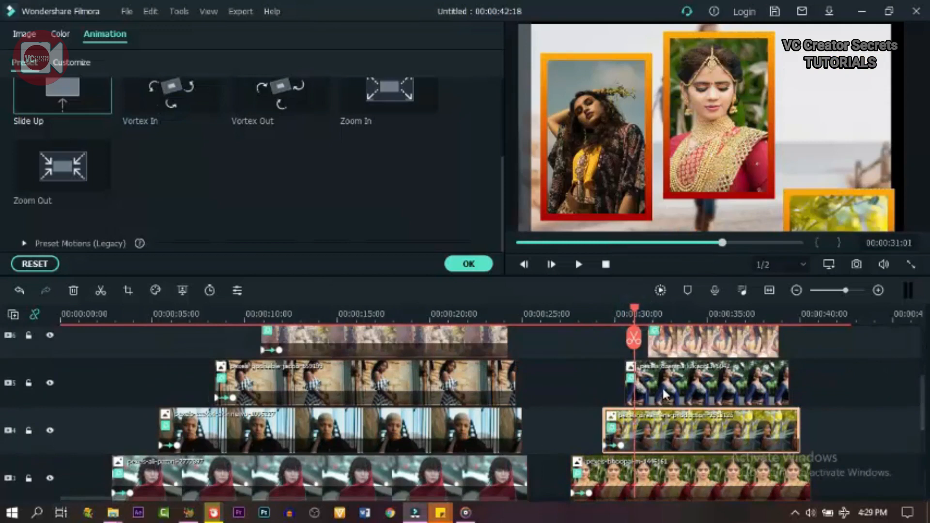
pyautogui.doubleClick(56, 92)
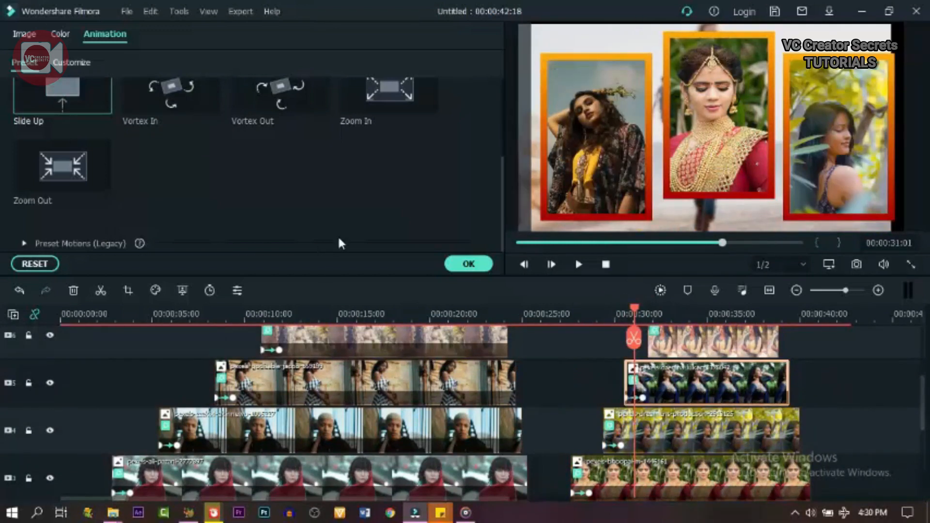
pyautogui.scroll(1, 664, 395)
pyautogui.click(664, 394)
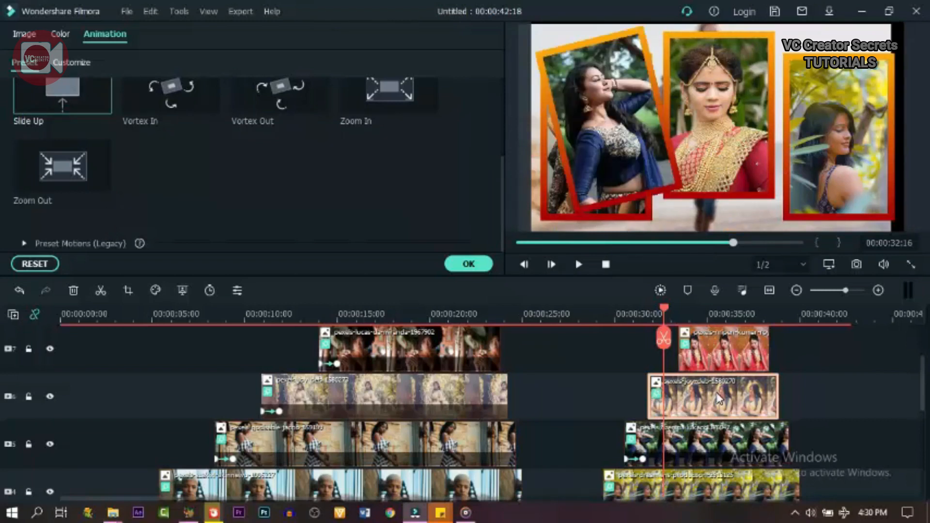
pyautogui.scroll(2, 700, 322)
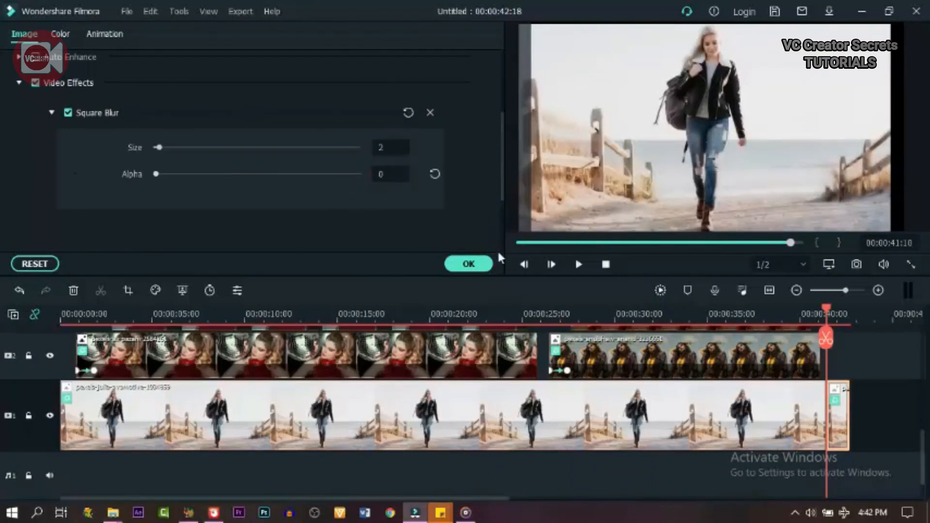
# - Add a Pan & Zoom to the short closing background clip, ending on a 155 x 87 frame over the woman's face
pyautogui.click(468, 264)
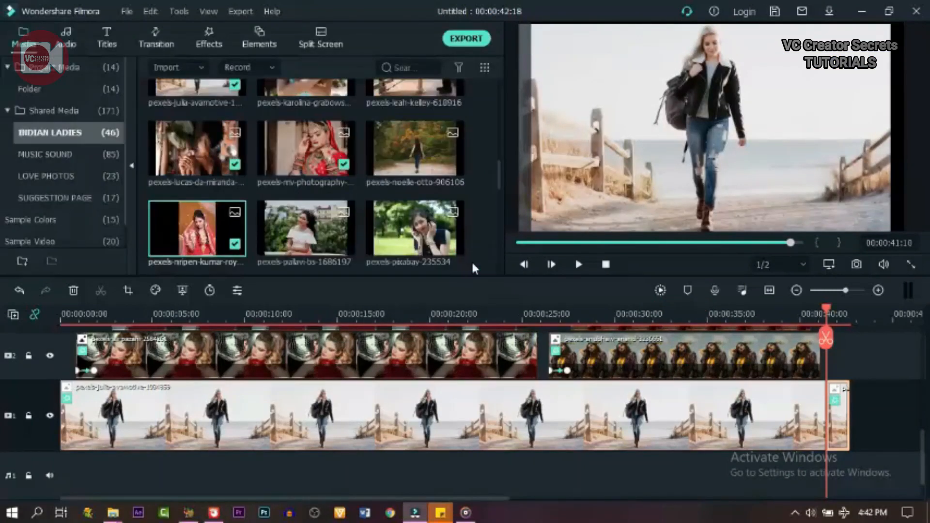
pyautogui.moveTo(510, 498); pyautogui.dragTo(603, 486)
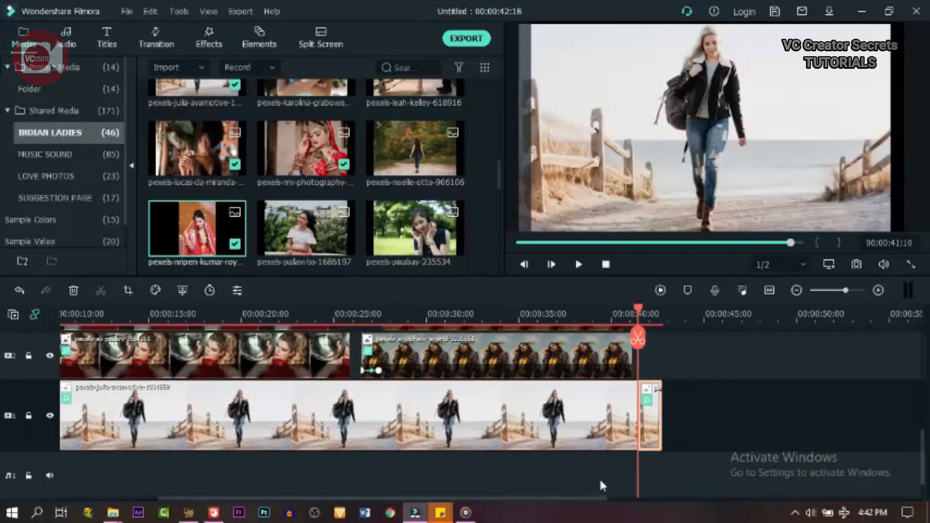
pyautogui.rightClick(654, 423)
pyautogui.click(532, 207)
pyautogui.click(583, 143)
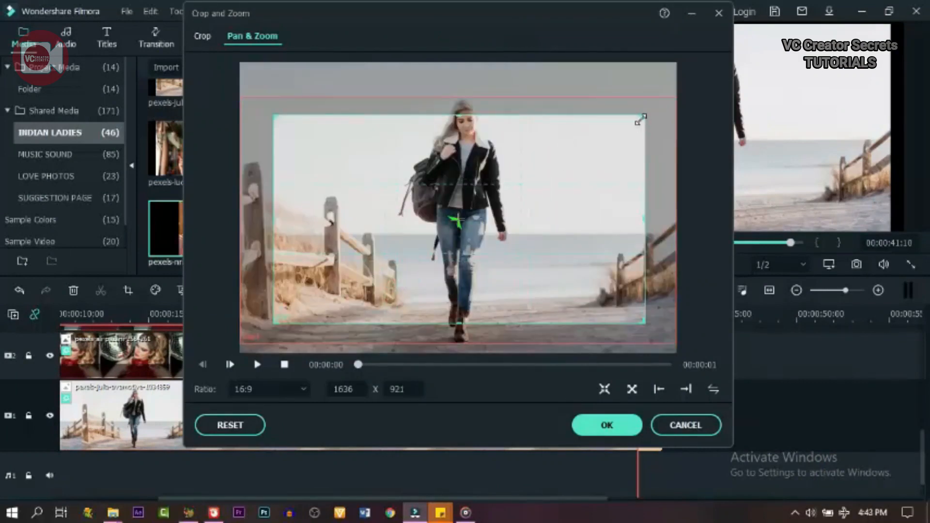
pyautogui.moveTo(641, 119); pyautogui.dragTo(290, 333)
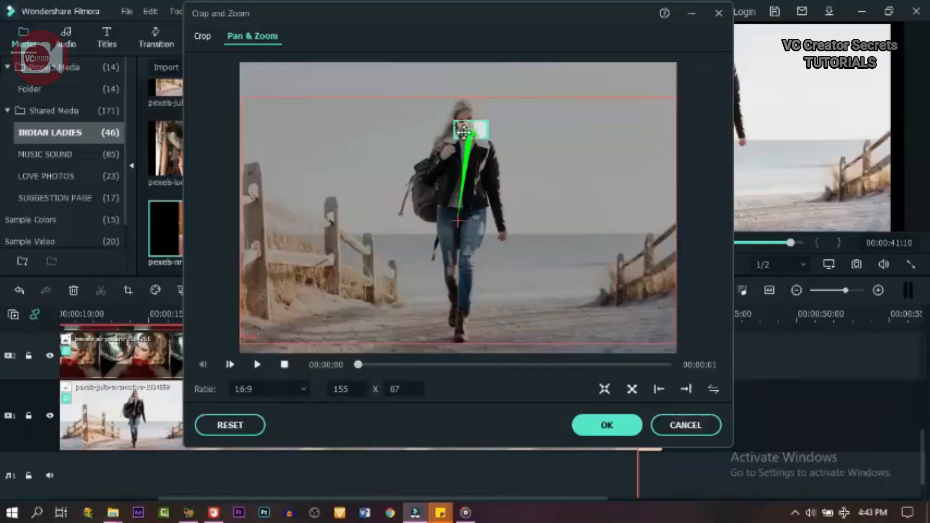
pyautogui.click(258, 365)
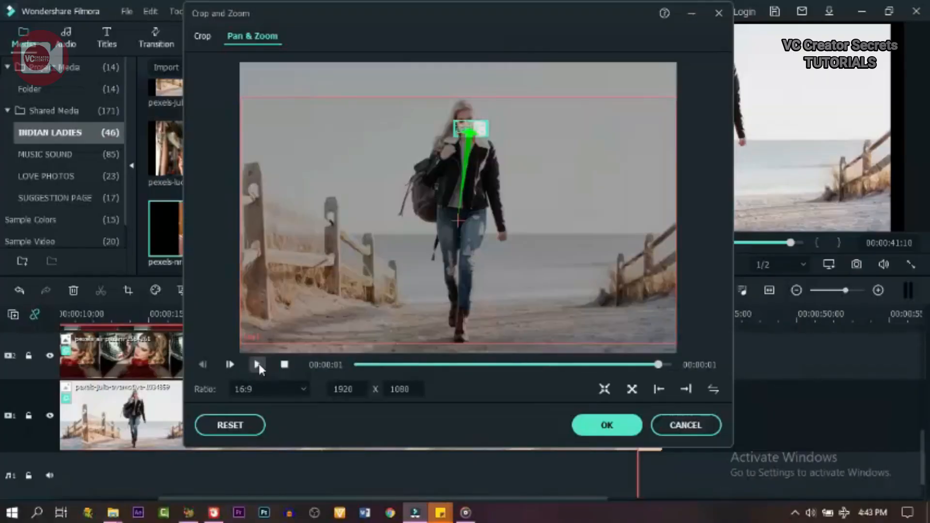
pyautogui.click(258, 365)
pyautogui.click(609, 424)
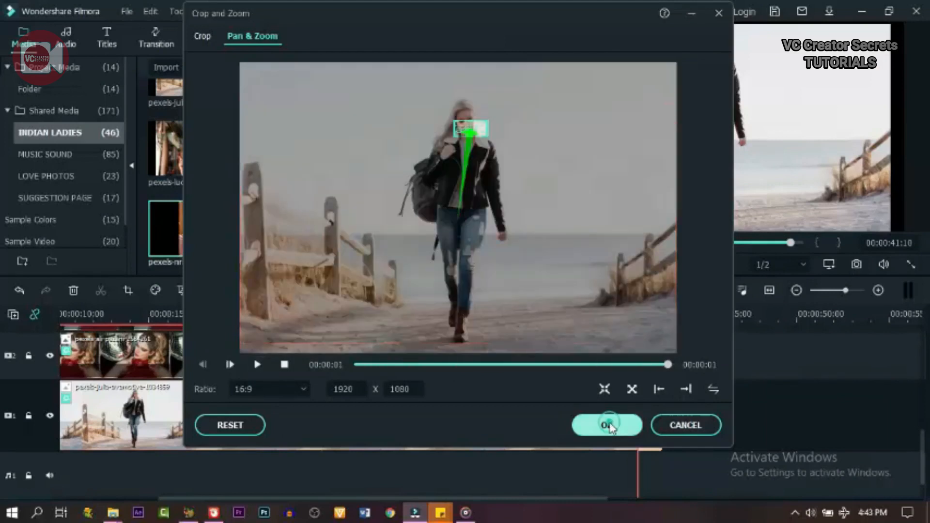
# - Play back the closing zoom from about 00:00:40:17 and look over all the timeline tracks
pyautogui.click(625, 313)
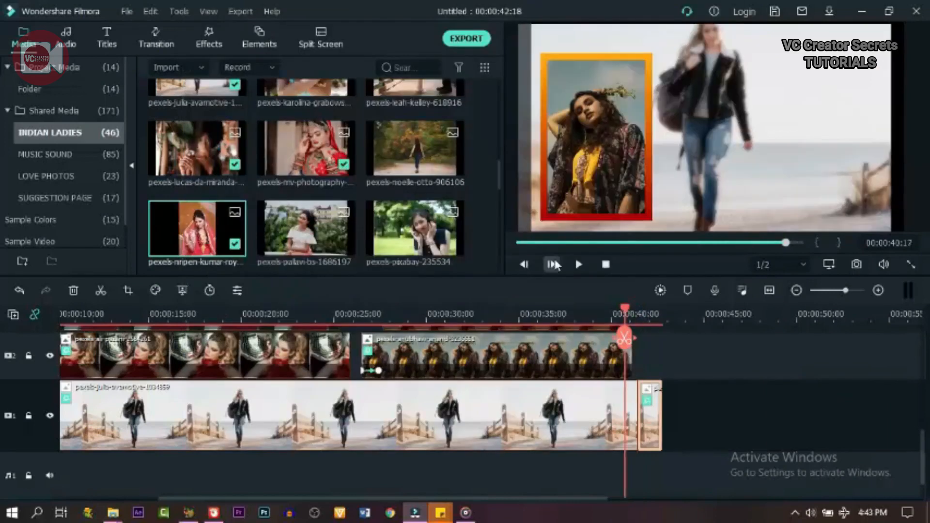
pyautogui.click(577, 265)
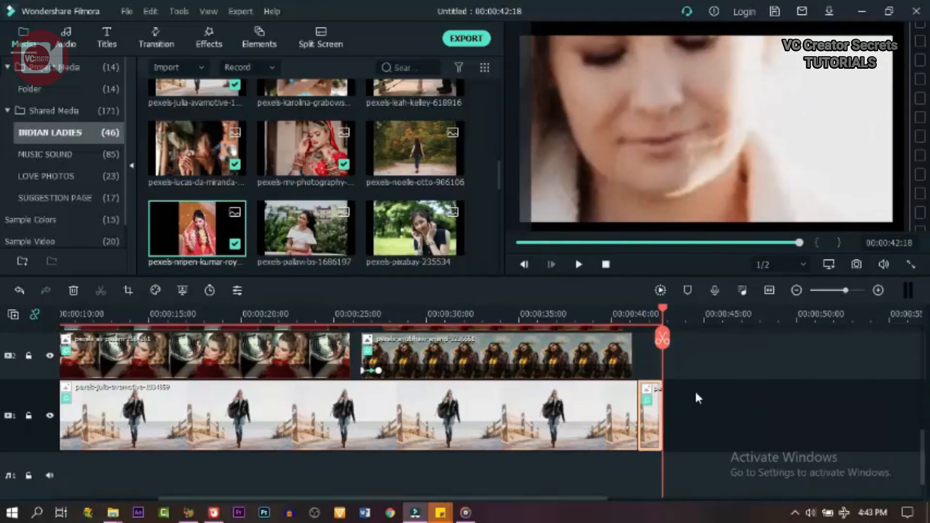
pyautogui.scroll(6, 619, 432)
pyautogui.scroll(-7, 645, 455)
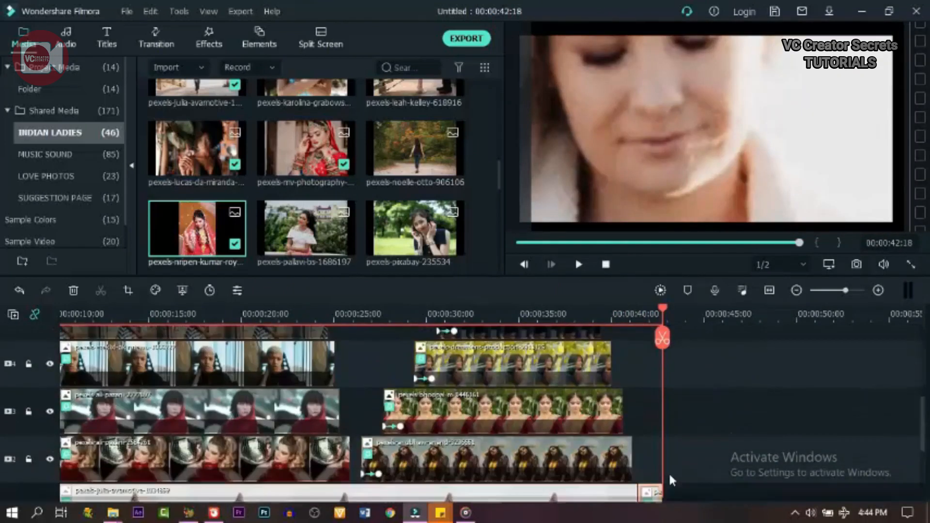
pyautogui.scroll(5, 604, 490)
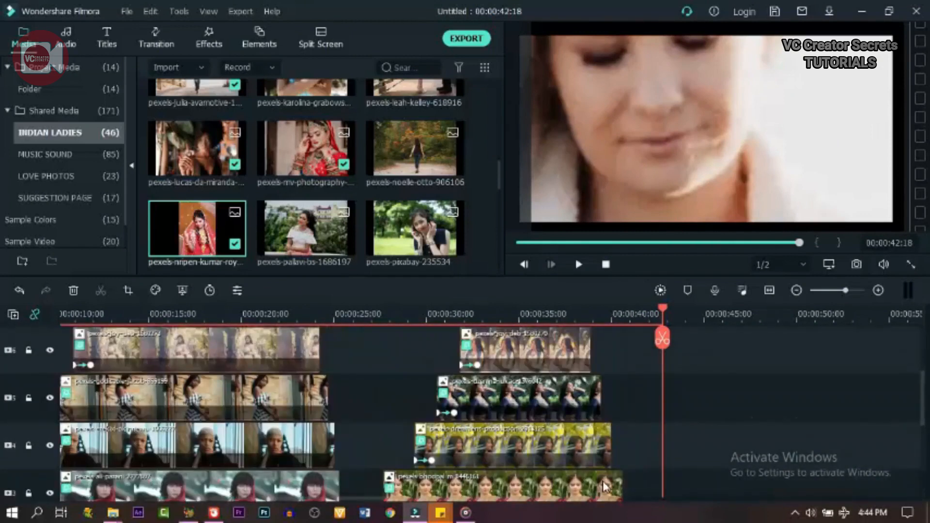
pyautogui.scroll(-8, 562, 432)
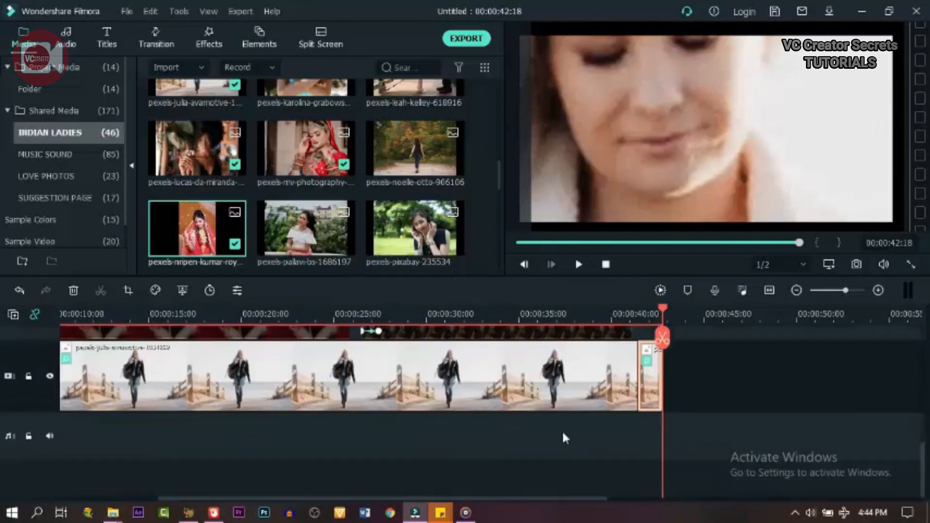
pyautogui.scroll(1, 562, 436)
pyautogui.moveTo(561, 499); pyautogui.dragTo(127, 360)
pyautogui.scroll(6, 126, 354)
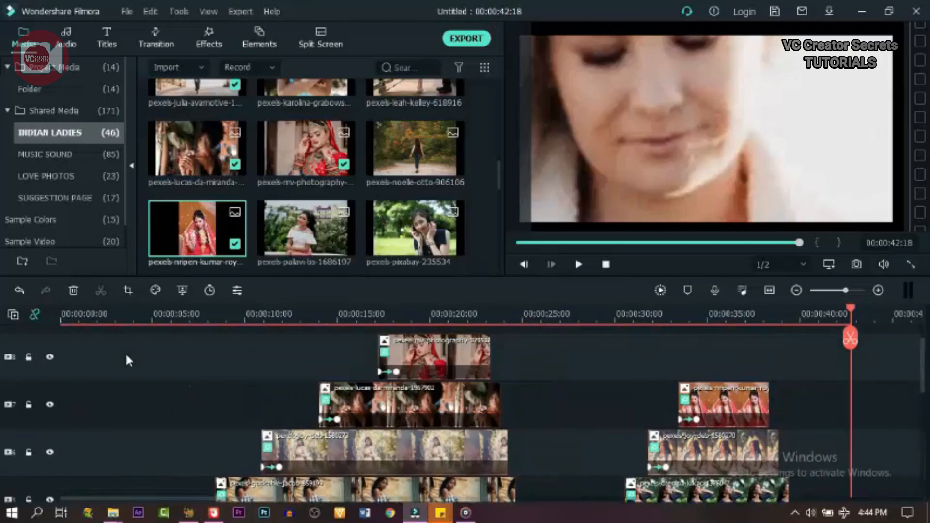
pyautogui.scroll(-4, 127, 354)
pyautogui.scroll(-1, 131, 357)
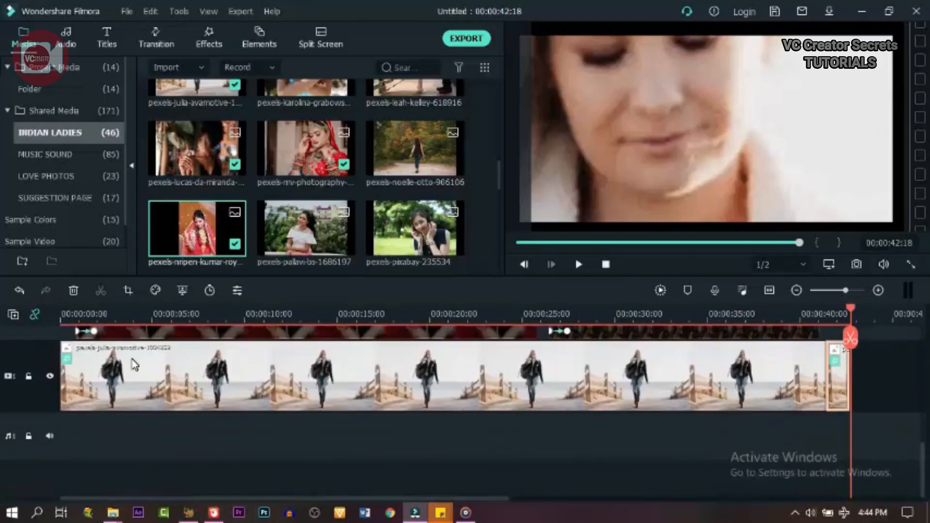
# - Search My Music for AIR and preview the mixkit-air-woosh-1489 sound
pyautogui.click(70, 47)
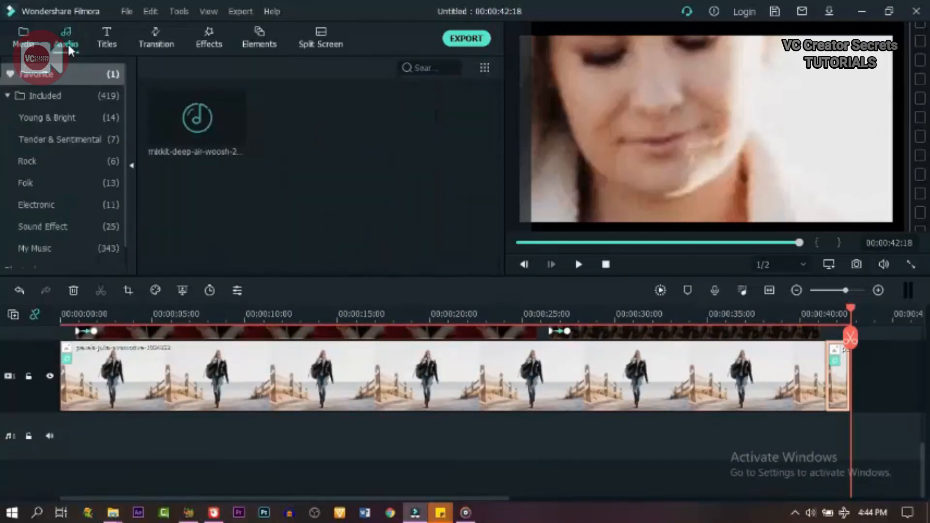
pyautogui.click(58, 248)
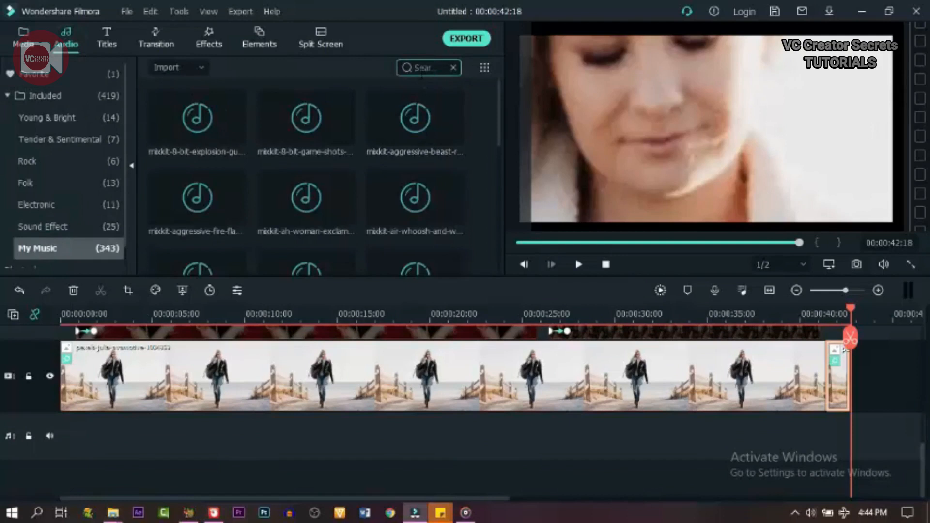
pyautogui.write('AIR')
pyautogui.click(274, 127)
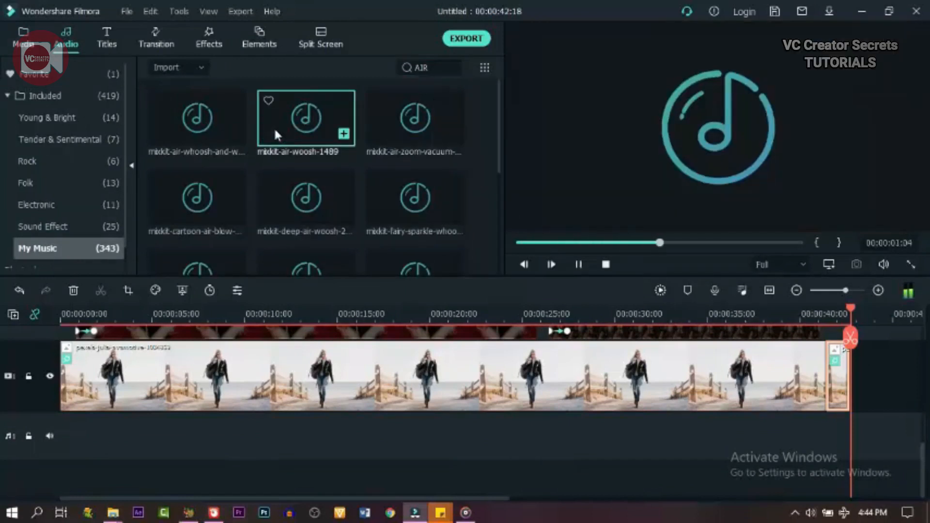
pyautogui.scroll(-2, 278, 136)
pyautogui.scroll(2, 278, 136)
pyautogui.doubleClick(274, 127)
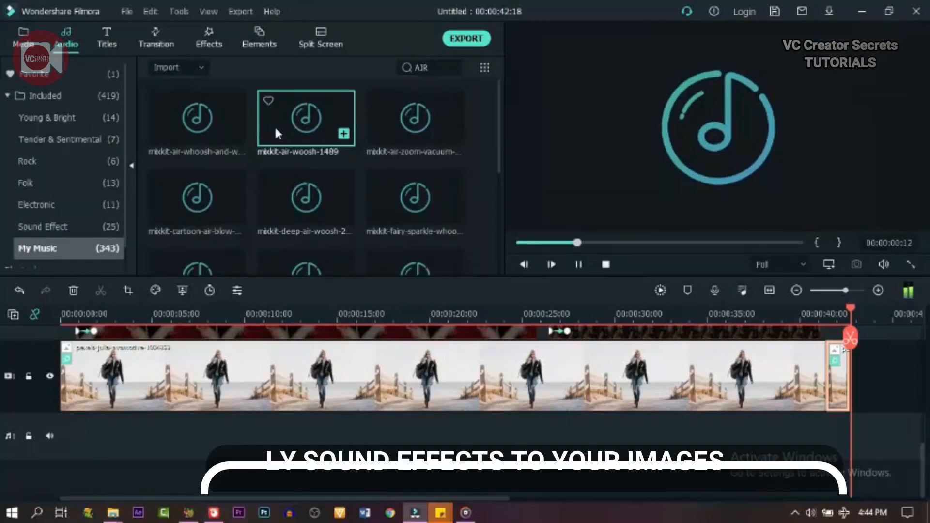
pyautogui.scroll(1, 270, 388)
# - Place mixkit-air-woosh-1489 on audio track 1 at 00:00:00:22, aligned with the start of the first portrait on track 2
pyautogui.moveTo(215, 247); pyautogui.dragTo(80, 478)
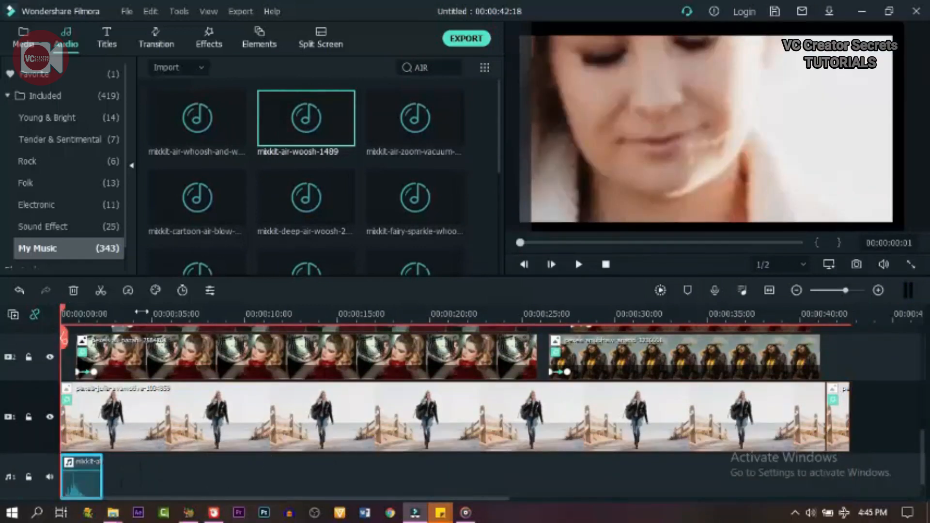
pyautogui.moveTo(62, 314)
pyautogui.mouseDown()
pyautogui.moveTo(99, 315)
pyautogui.moveTo(76, 308)
pyautogui.mouseUp()
pyautogui.moveTo(81, 476); pyautogui.dragTo(92, 478)
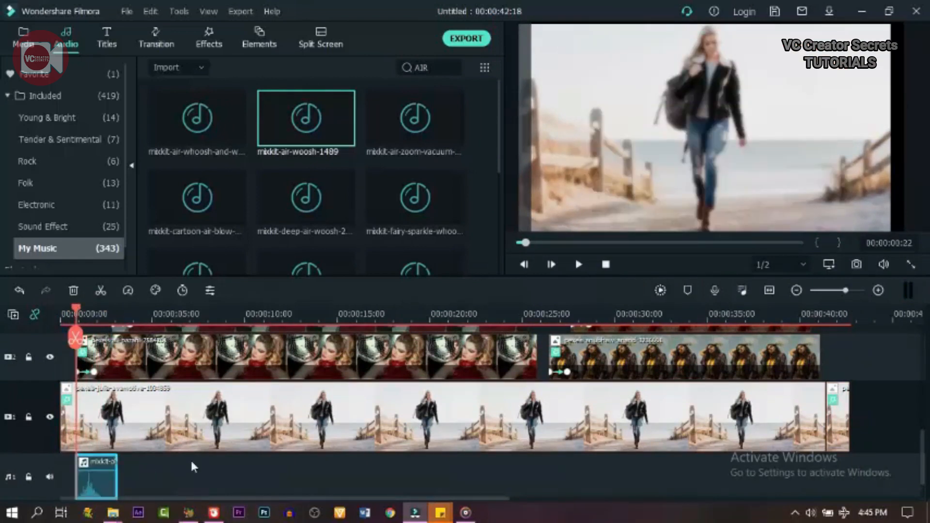
# - Add the air-woosh sound again at 00:00:02:21, where the first-stack portrait on track 3 begins
pyautogui.scroll(2, 190, 458)
pyautogui.click(99, 314)
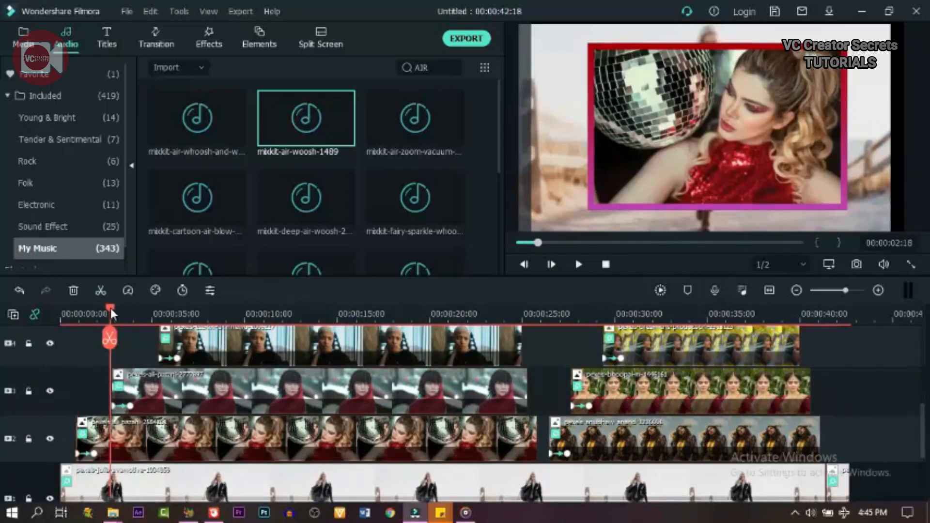
pyautogui.moveTo(109, 307); pyautogui.dragTo(113, 308)
pyautogui.scroll(-2, 186, 408)
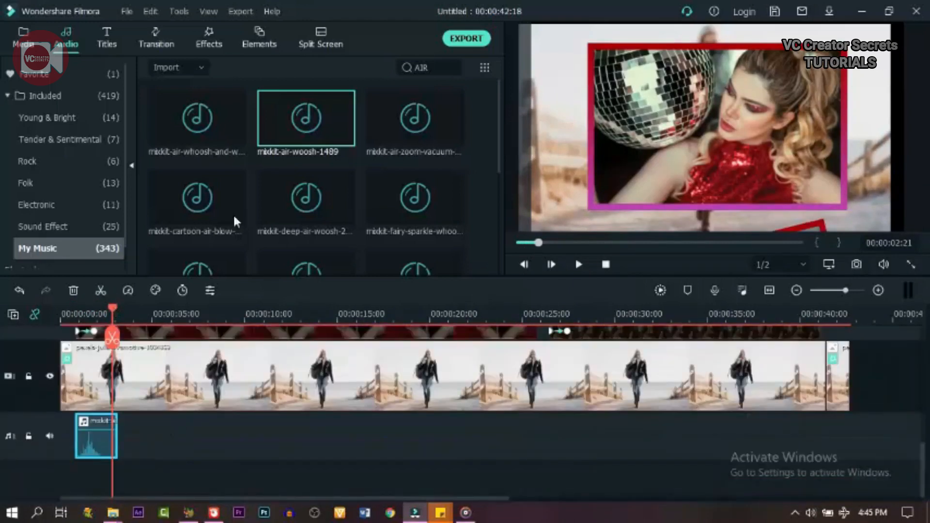
pyautogui.moveTo(277, 131); pyautogui.dragTo(115, 414)
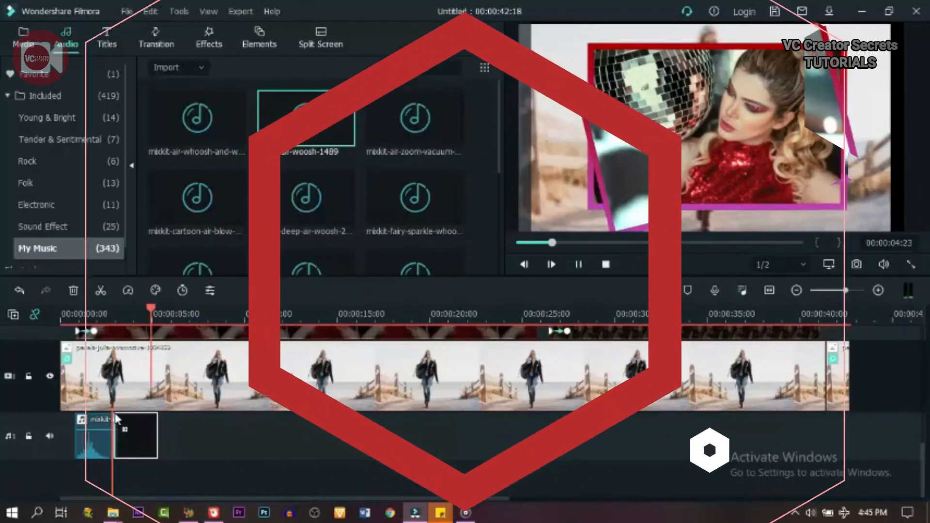
# - Add more air-woosh sounds at the start of the first-stack track 7 portrait and at 00:00:26:11 and 00:00:29:09
pyautogui.moveTo(306, 119); pyautogui.dragTo(315, 448)
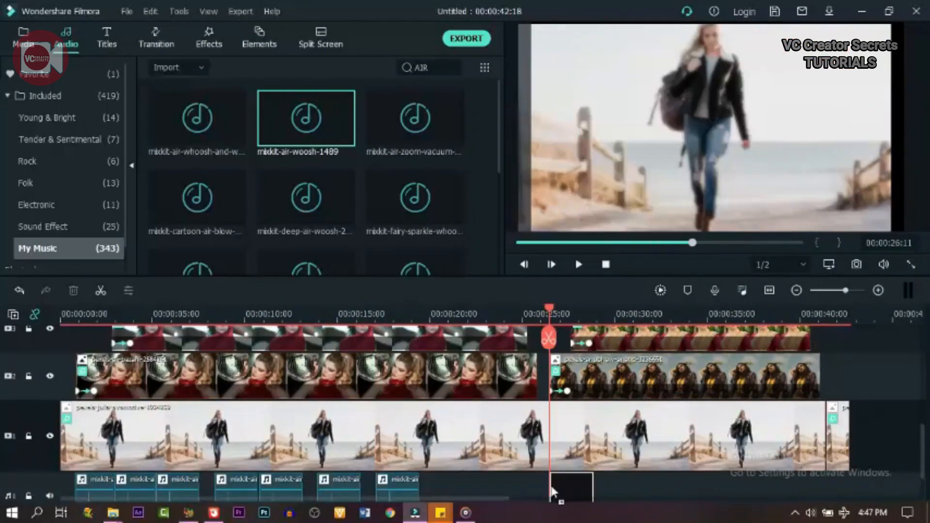
pyautogui.moveTo(552, 492); pyautogui.dragTo(553, 492)
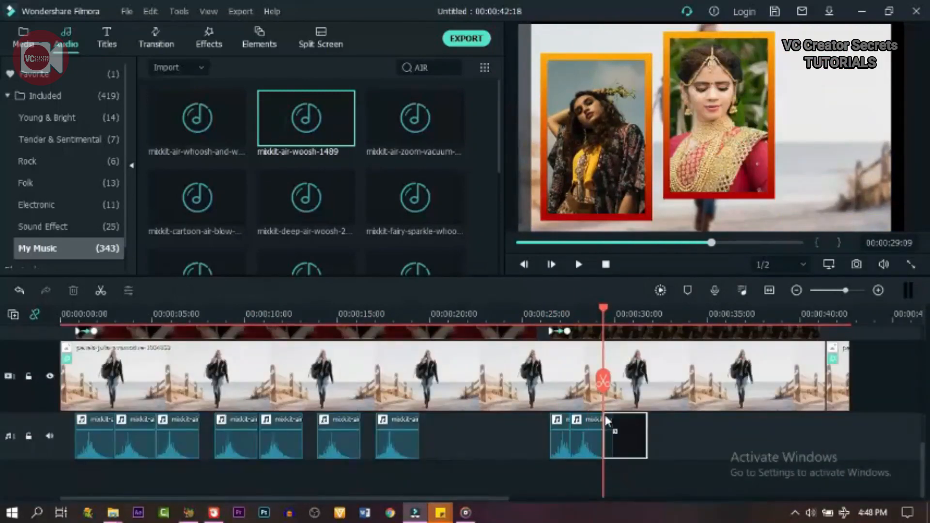
pyautogui.moveTo(613, 432); pyautogui.dragTo(615, 430)
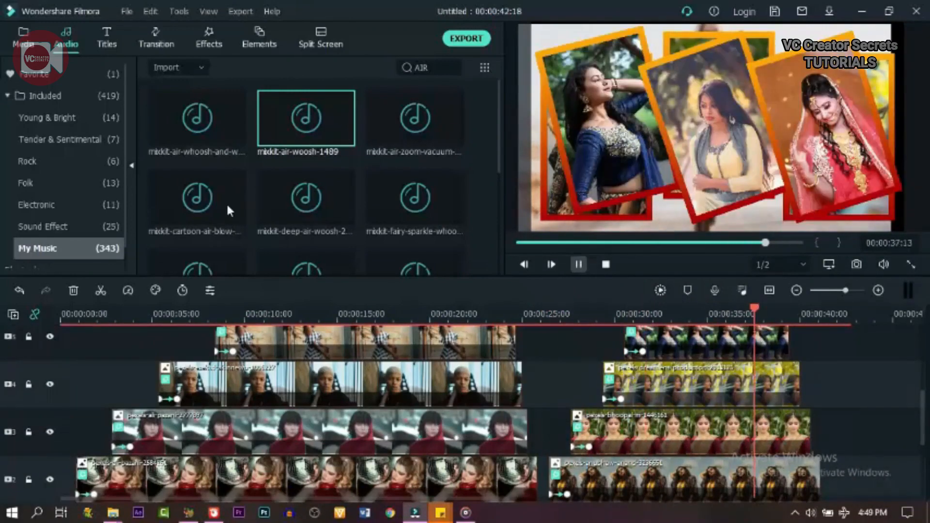
# - Preview the mixkit-quick-hit-through sound and place it on audio track 2 where the track 8 portrait ends
pyautogui.scroll(-3, 337, 220)
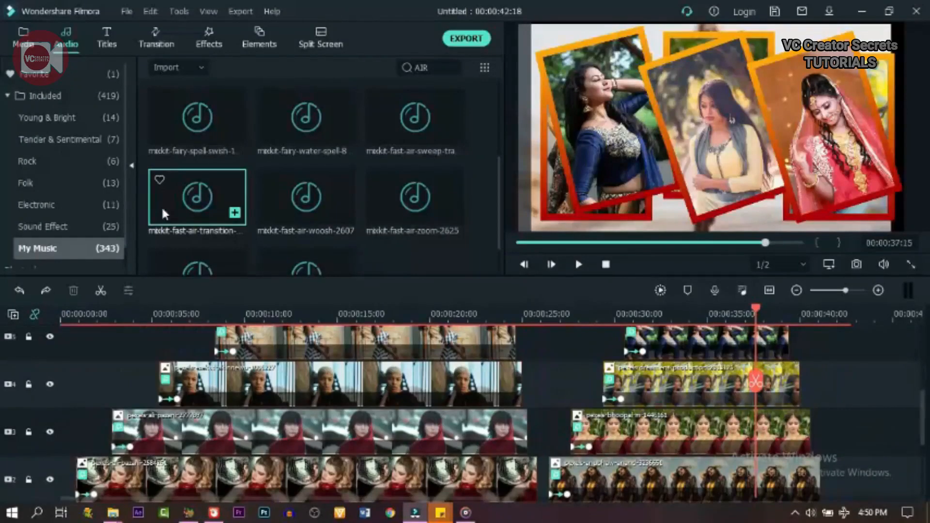
pyautogui.click(158, 240)
pyautogui.doubleClick(306, 224)
pyautogui.scroll(-3, 231, 478)
pyautogui.scroll(8, 231, 477)
pyautogui.click(491, 314)
pyautogui.scroll(-8, 467, 446)
pyautogui.moveTo(306, 224); pyautogui.dragTo(491, 495)
# - Add the quick-hit sound to audio track 2 at the ends of the first-stack portraits on tracks 7 and 6
pyautogui.scroll(8, 495, 437)
pyautogui.click(500, 320)
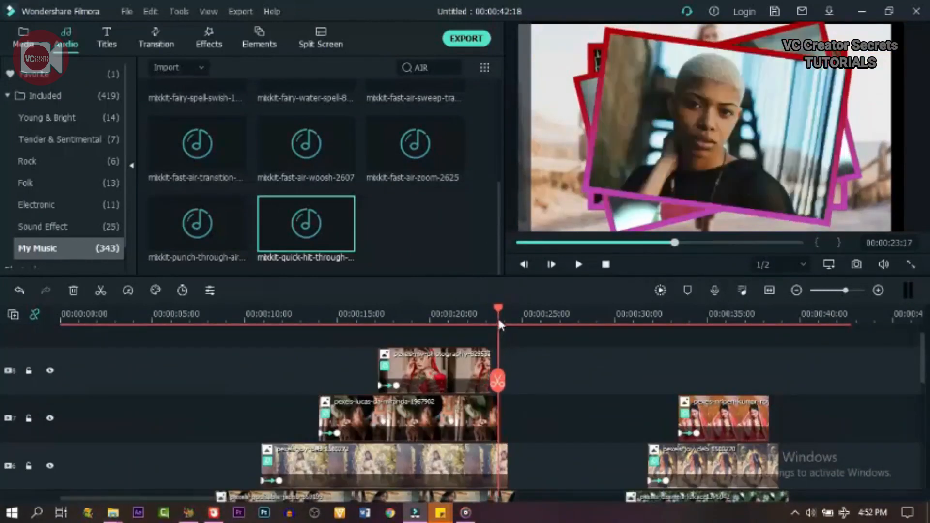
pyautogui.scroll(-8, 500, 397)
pyautogui.moveTo(305, 228); pyautogui.dragTo(523, 430)
pyautogui.click(506, 314)
pyautogui.moveTo(276, 241); pyautogui.dragTo(529, 430)
# - Add the quick-hit sound to audio track 2 at the ends of the first-stack portraits on tracks 5 and 4
pyautogui.scroll(7, 521, 427)
pyautogui.click(514, 312)
pyautogui.scroll(-8, 515, 407)
pyautogui.moveTo(306, 224); pyautogui.dragTo(518, 436)
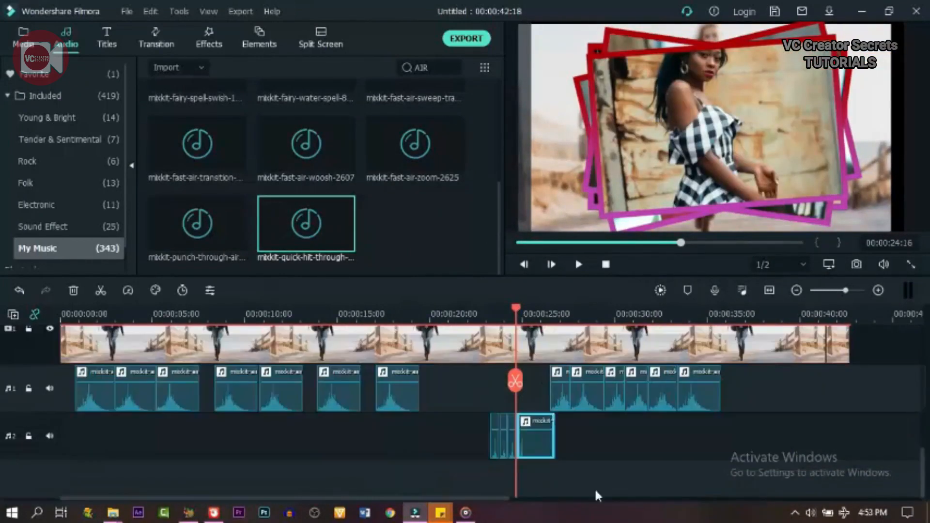
pyautogui.scroll(6, 557, 411)
pyautogui.click(523, 311)
pyautogui.scroll(-7, 547, 407)
pyautogui.moveTo(306, 224); pyautogui.dragTo(525, 436)
# - Play back the end of the first stack to check the quick-hit sounds against the disappearing portraits
pyautogui.scroll(7, 526, 426)
pyautogui.click(527, 312)
pyautogui.scroll(-3, 360, 399)
pyautogui.click(484, 317)
pyautogui.press('space')
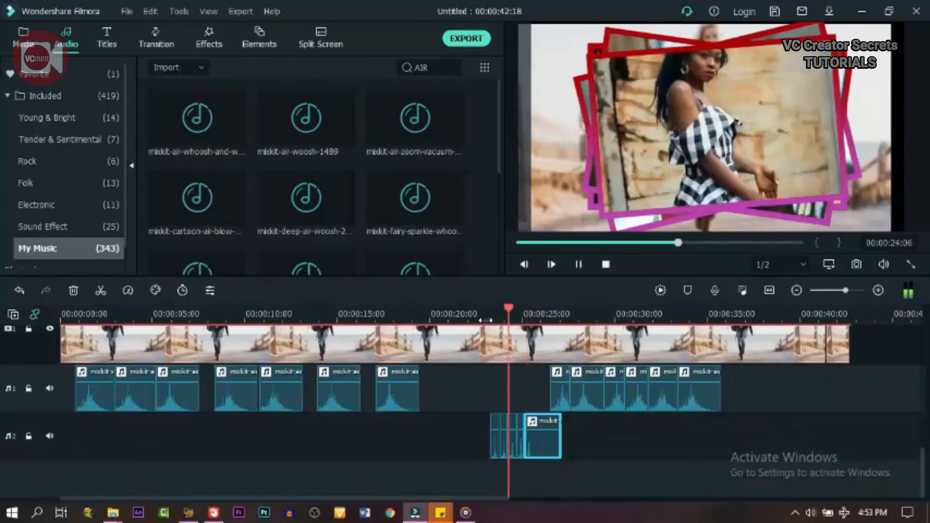
# - Add the mixkit-quick-hit-through sound to audio track 2 where the last first-stack portrait disappears, at about 25 seconds
pyautogui.scroll(6, 509, 387)
pyautogui.press('space')
pyautogui.click(528, 315)
pyautogui.scroll(-7, 533, 397)
pyautogui.scroll(-5, 386, 219)
pyautogui.scroll(7, 538, 427)
pyautogui.moveTo(307, 223); pyautogui.dragTo(540, 438)
# - Play back the first stack from several points to check the whoosh and quick-hit sounds against the portraits
pyautogui.click(536, 314)
pyautogui.scroll(-7, 536, 397)
pyautogui.press('space')
pyautogui.click(482, 316)
pyautogui.press('space')
pyautogui.scroll(4, 484, 397)
pyautogui.click(319, 311)
pyautogui.press('space')
pyautogui.press('space')
# - Duplicate the group of quick-hit sounds on audio track 2 to 00:00:38:07, where the second-stack portraits start disappearing
pyautogui.scroll(-5, 581, 397)
pyautogui.scroll(6, 676, 407)
pyautogui.scroll(-7, 677, 407)
pyautogui.moveTo(431, 473); pyautogui.dragTo(503, 446)
pyautogui.scroll(6, 533, 427)
pyautogui.scroll(-6, 687, 436)
pyautogui.click(686, 446)
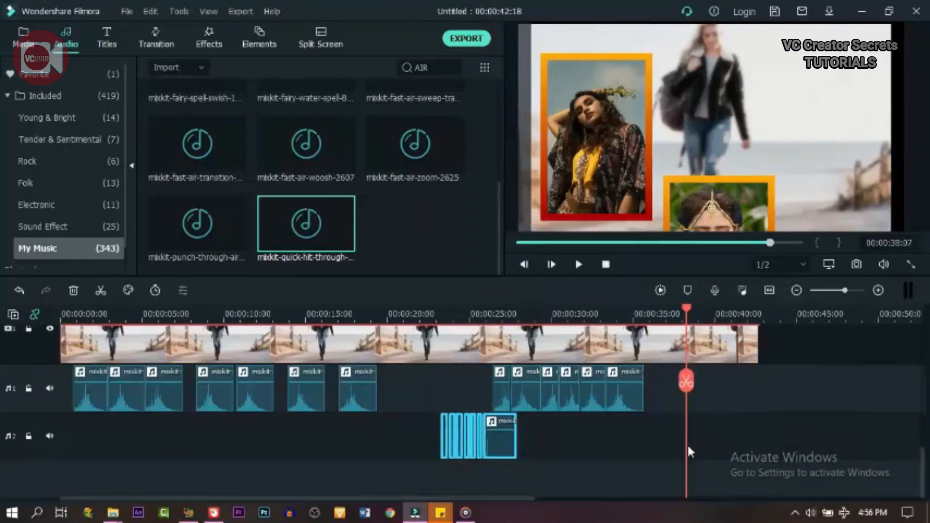
pyautogui.hotkey('ctrl', 'v')
# - Play back the end of the second stack and the closing zoom to check the sounds
pyautogui.scroll(6, 700, 388)
pyautogui.click(673, 315)
pyautogui.scroll(-2, 711, 413)
pyautogui.press('space')
pyautogui.scroll(-5, 711, 414)
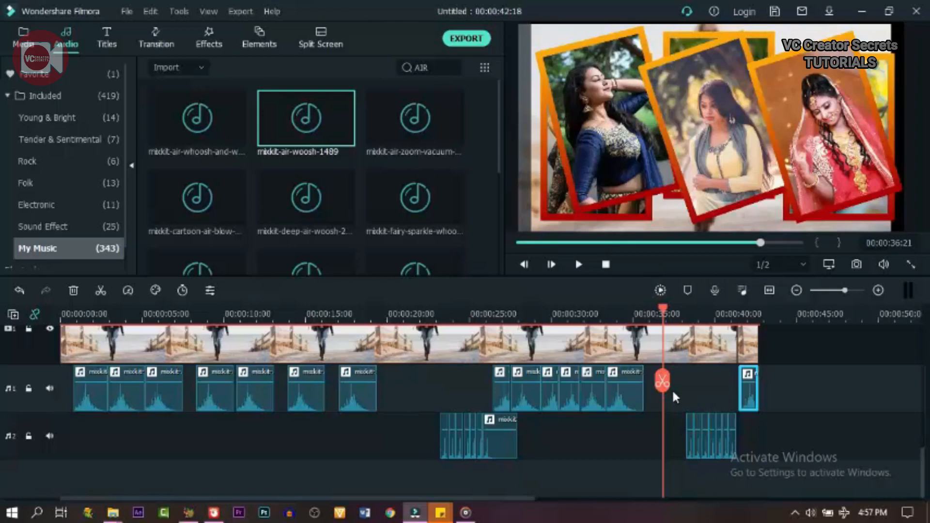
pyautogui.press('space')
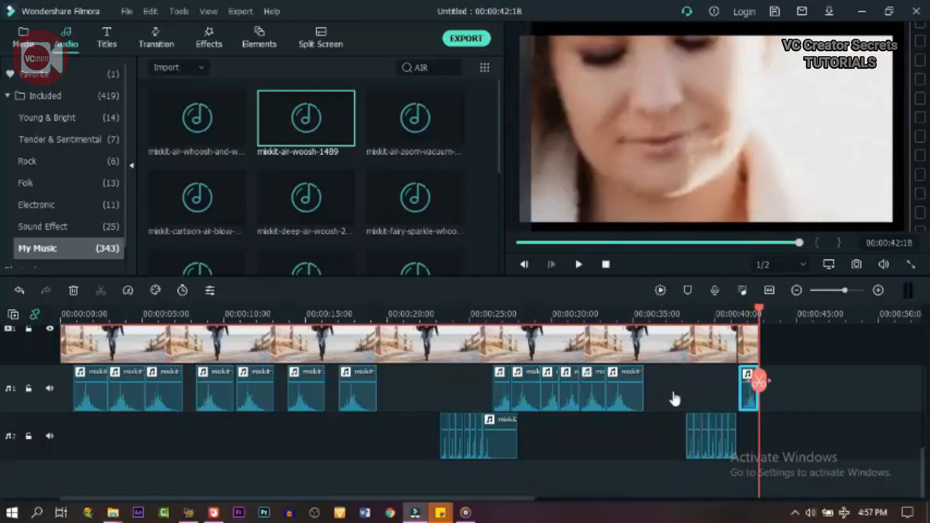
# - Add a third audio track and preview the 100 Degrees Under and American Idle music from the MUSIC SOUND folder
pyautogui.rightClick(46, 480)
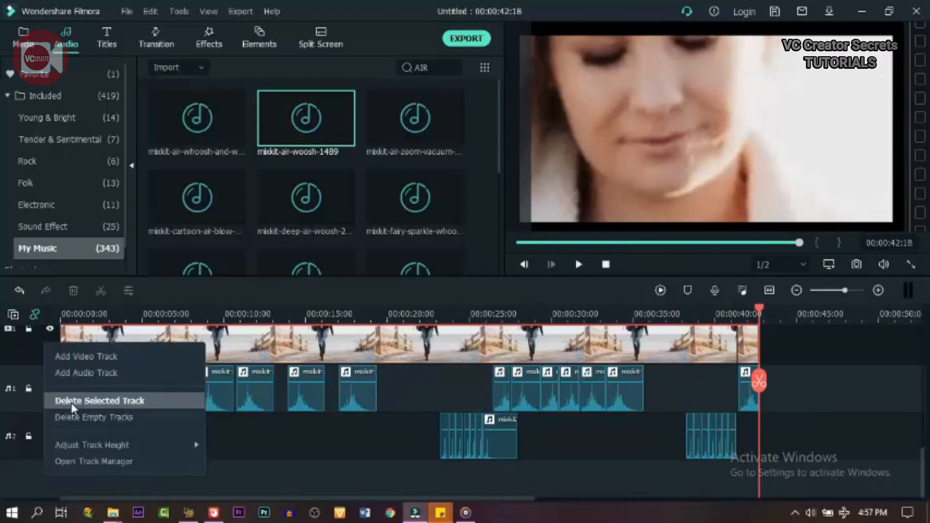
pyautogui.click(71, 374)
pyautogui.click(27, 38)
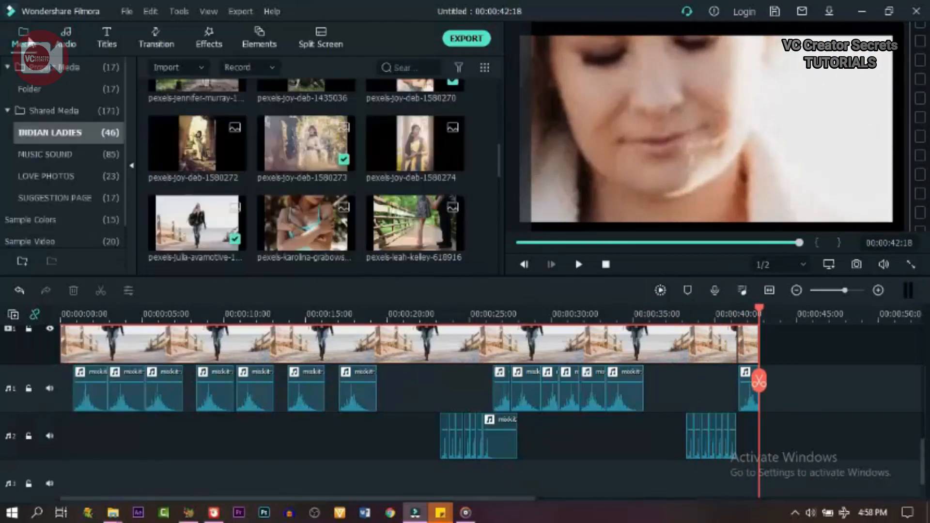
pyautogui.click(54, 155)
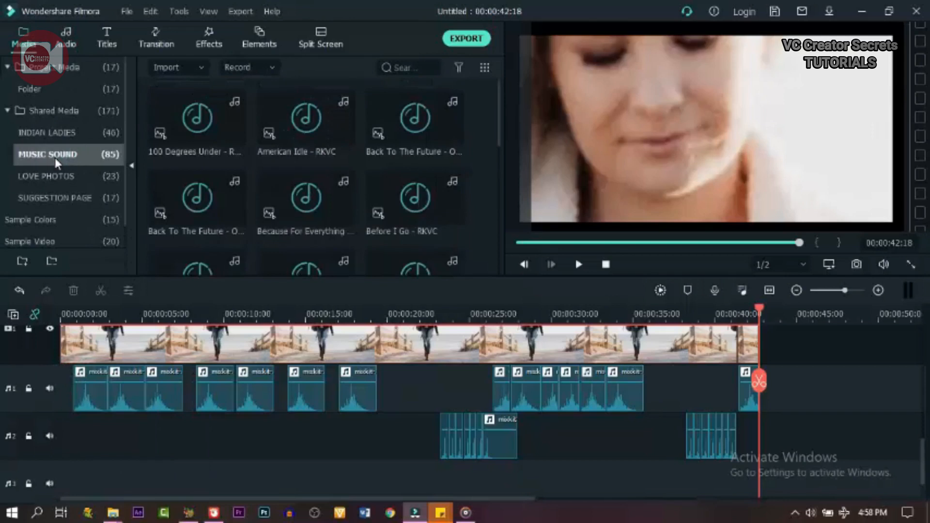
pyautogui.doubleClick(180, 139)
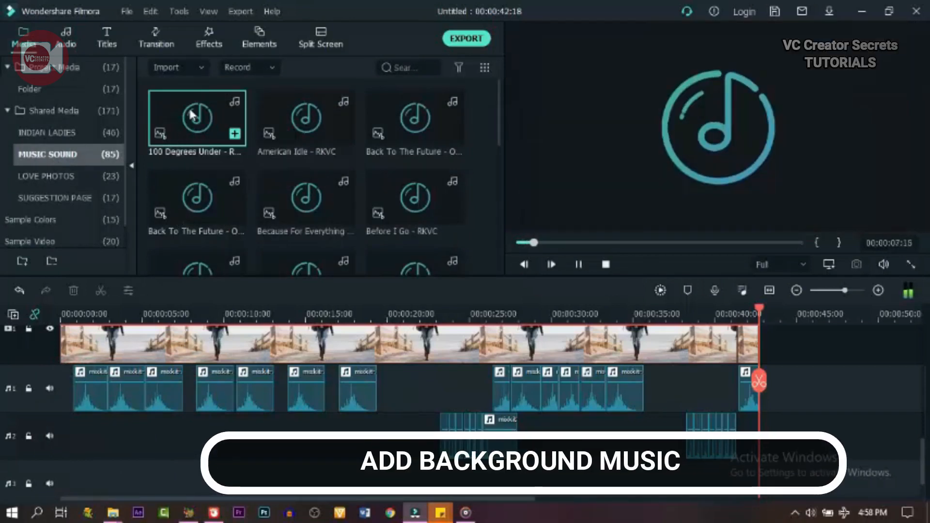
pyautogui.doubleClick(284, 129)
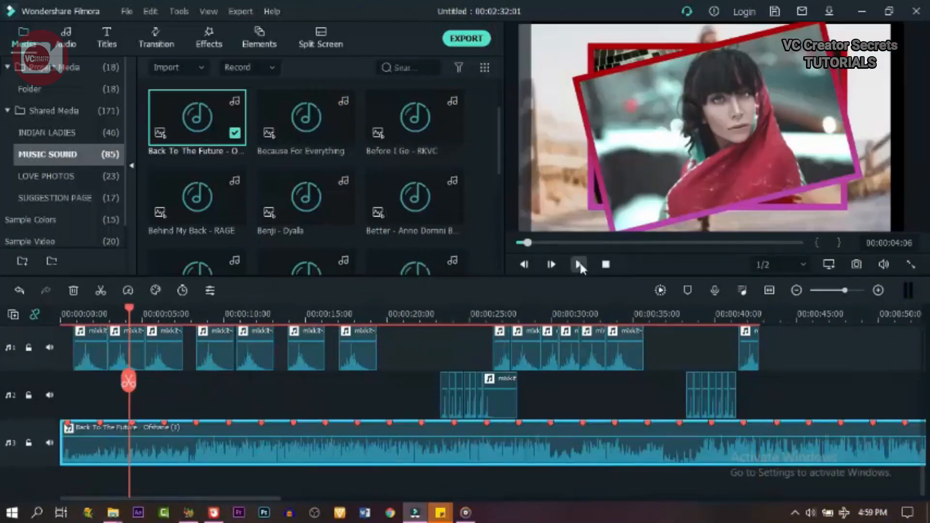
# - Cut off the Back To The Future music before 00:00:38:09, move the rest to the start of audio track 3, and play it back
pyautogui.click(579, 265)
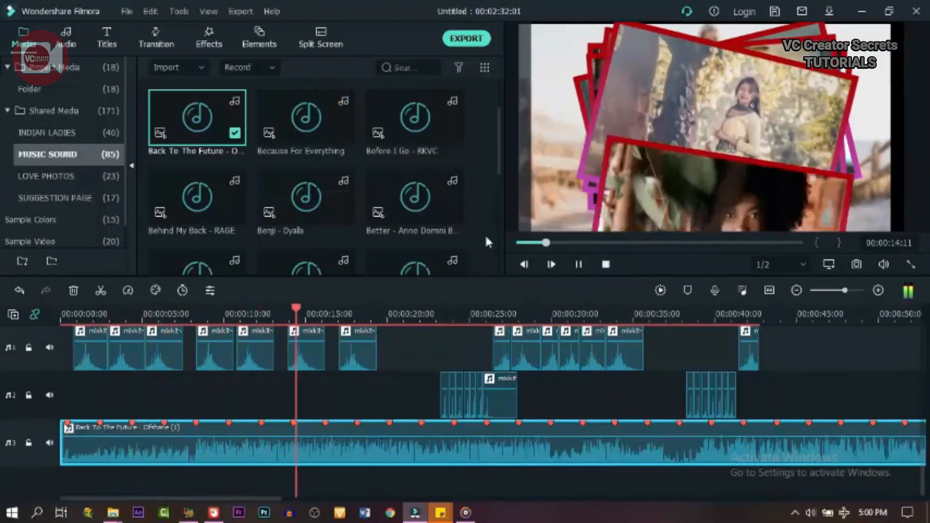
pyautogui.moveTo(753, 380); pyautogui.dragTo(687, 380)
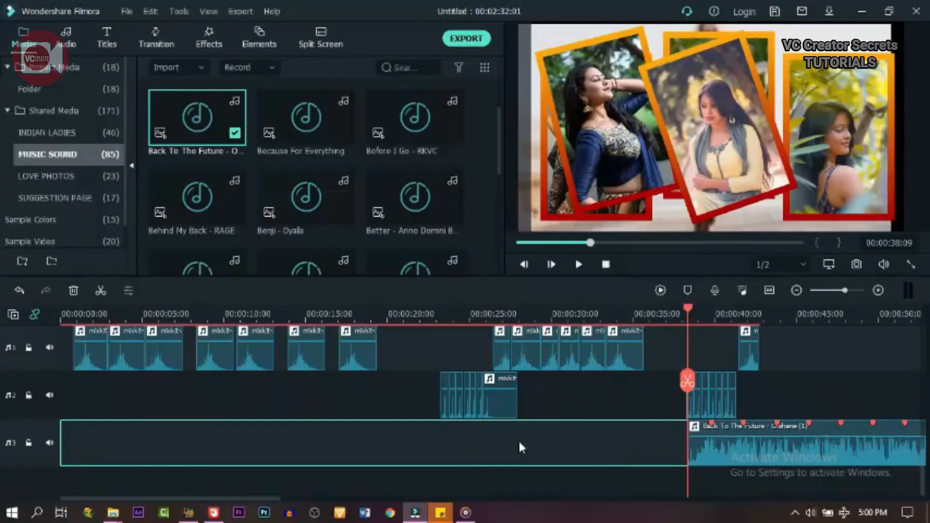
pyautogui.moveTo(519, 440); pyautogui.dragTo(111, 463)
pyautogui.click(77, 313)
pyautogui.click(579, 265)
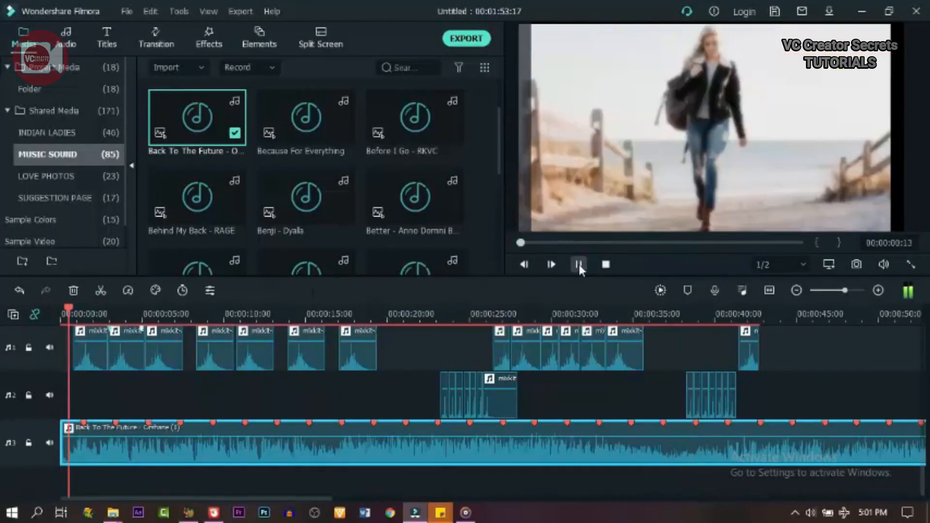